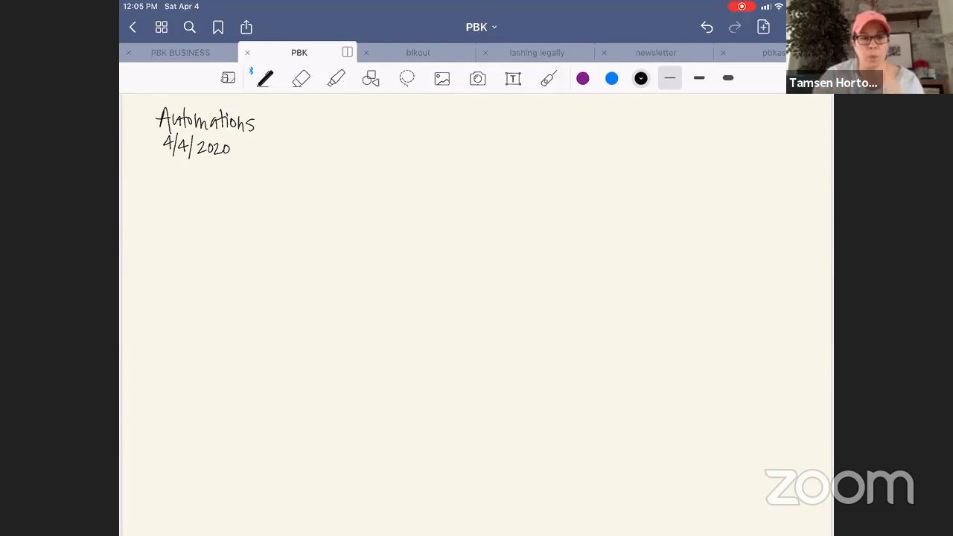
Show the Email Sequences (ES) + Automations diagram page in the PBK notebook and stop the iPad screen broadcast.
{"action": "scroll", "coordinate": [476, 313], "scroll_direction": "left", "scroll_amount": 5}
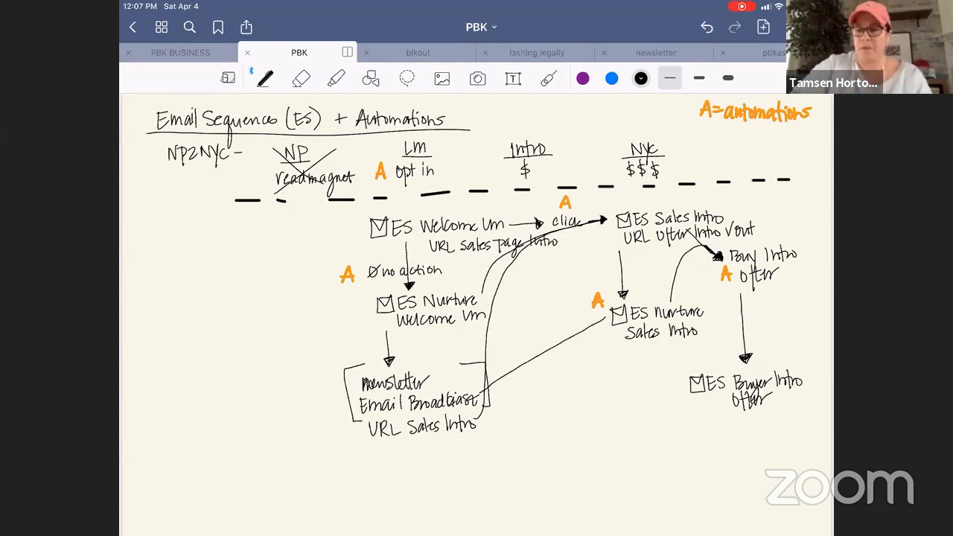
{"action": "left_click", "coordinate": [741, 6]}
{"action": "left_click", "coordinate": [525, 297]}
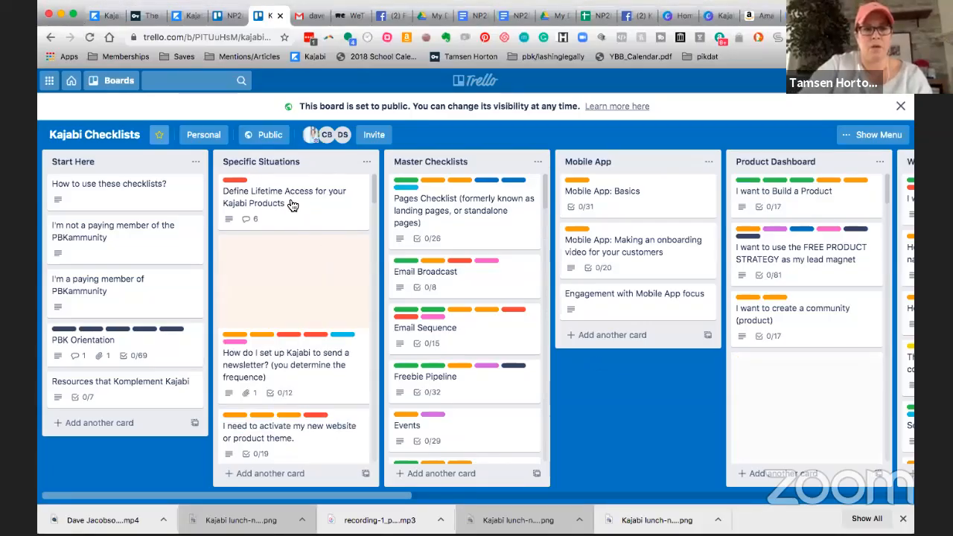
Search Trello for "automation" and open the NP2NYC BASIC EMAIL SEQUENCES AND AUTOMATIONS card from the Kajabi Checklists board.
{"action": "left_click", "coordinate": [186, 82]}
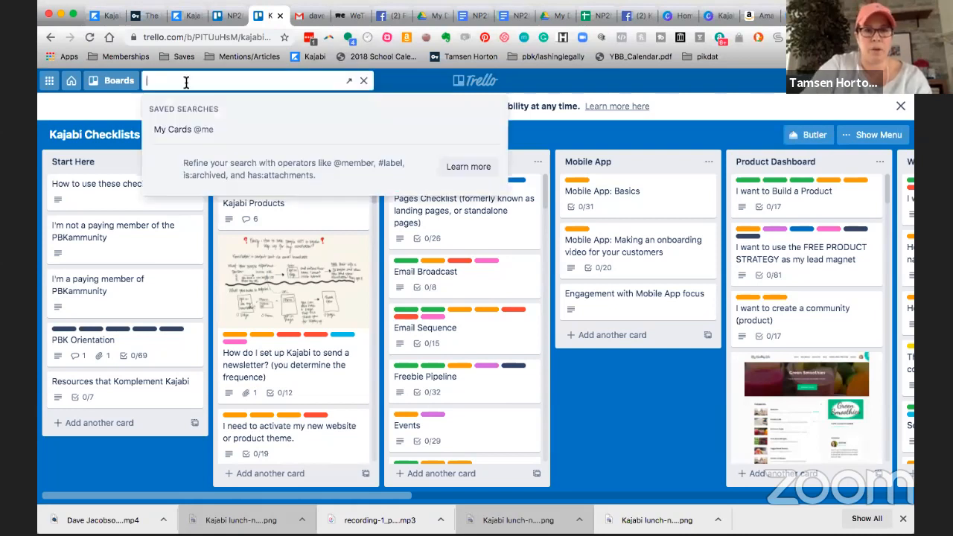
{"action": "type", "text": "automation"}
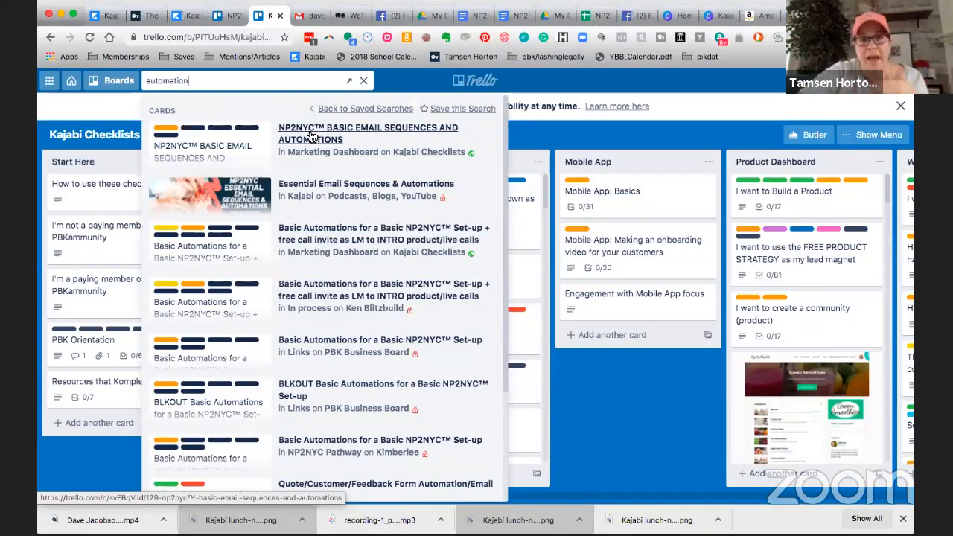
{"action": "left_click", "coordinate": [311, 137]}
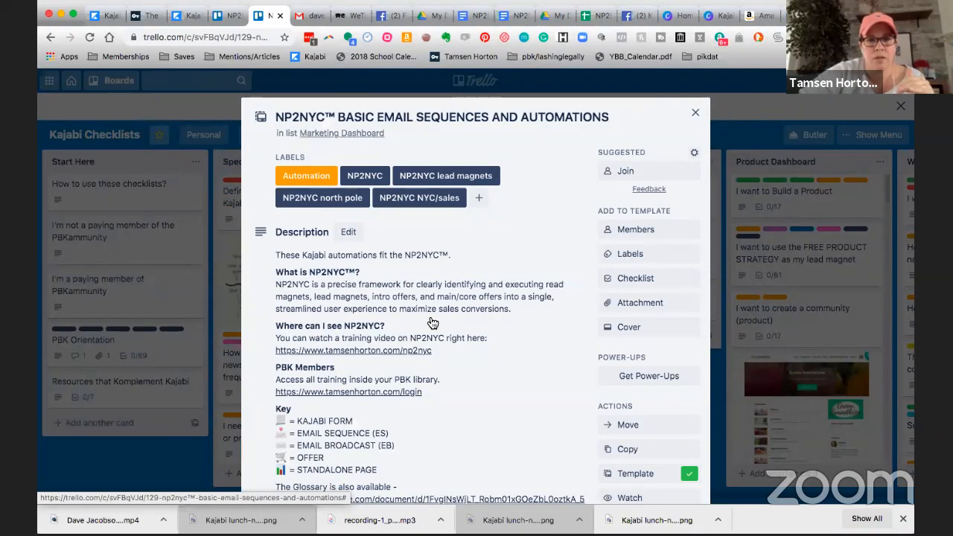
Mark the "What is your lead magnet (LM)?" item complete in the card's VISITOR TO SUBSCRIBER: NP2NYC checklist.
{"action": "scroll", "coordinate": [431, 322], "scroll_direction": "down", "scroll_amount": 3}
{"action": "scroll", "coordinate": [430, 323], "scroll_direction": "down", "scroll_amount": 1}
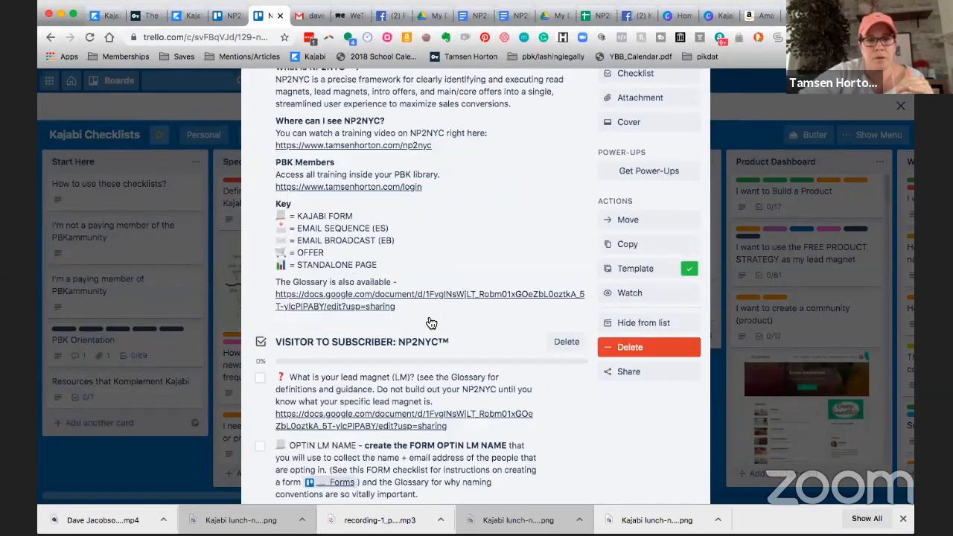
{"action": "scroll", "coordinate": [430, 323], "scroll_direction": "down", "scroll_amount": 6}
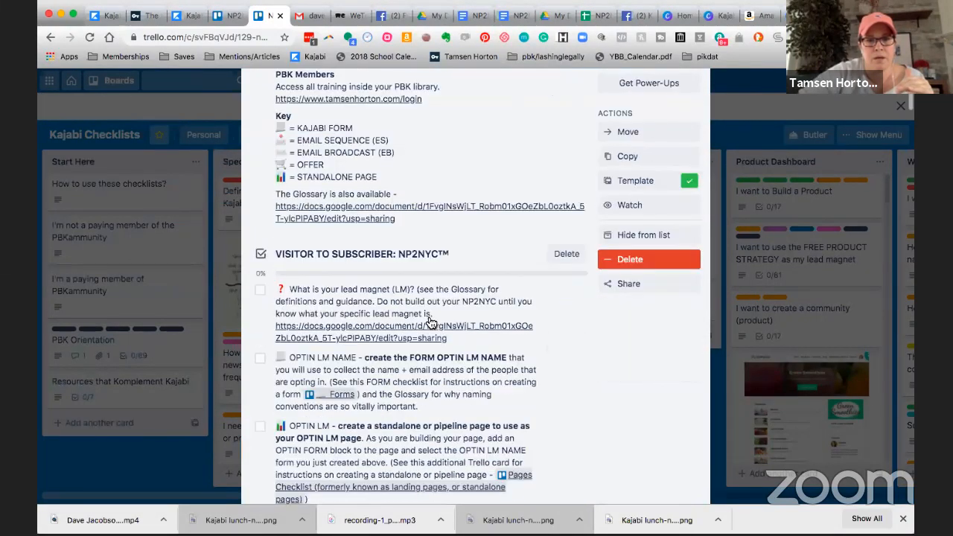
{"action": "scroll", "coordinate": [430, 323], "scroll_direction": "up", "scroll_amount": 2}
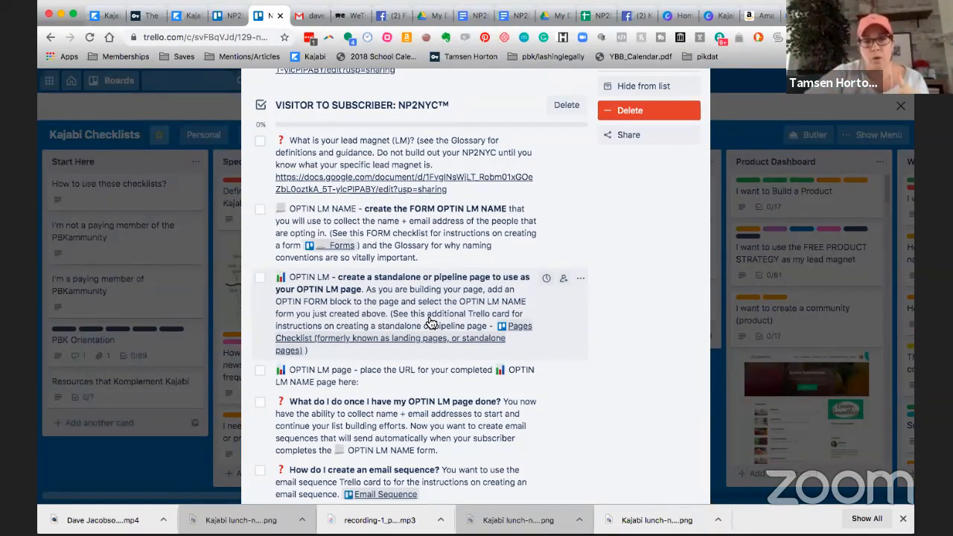
{"action": "left_click", "coordinate": [261, 142]}
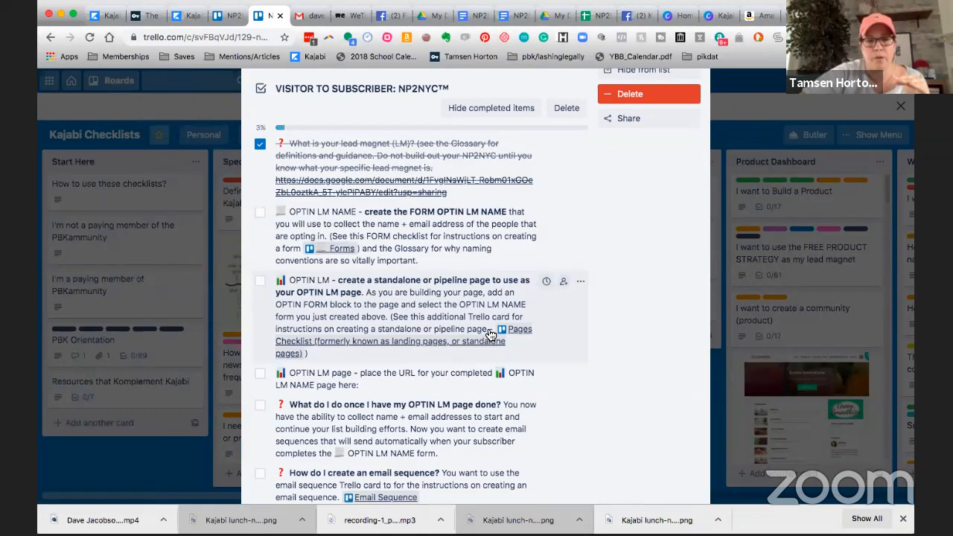
Check off the four items from creating the OPTIN LM NAME form through "What do I do once I have my OPTIN LM page done?".
{"action": "scroll", "coordinate": [490, 335], "scroll_direction": "down", "scroll_amount": 1}
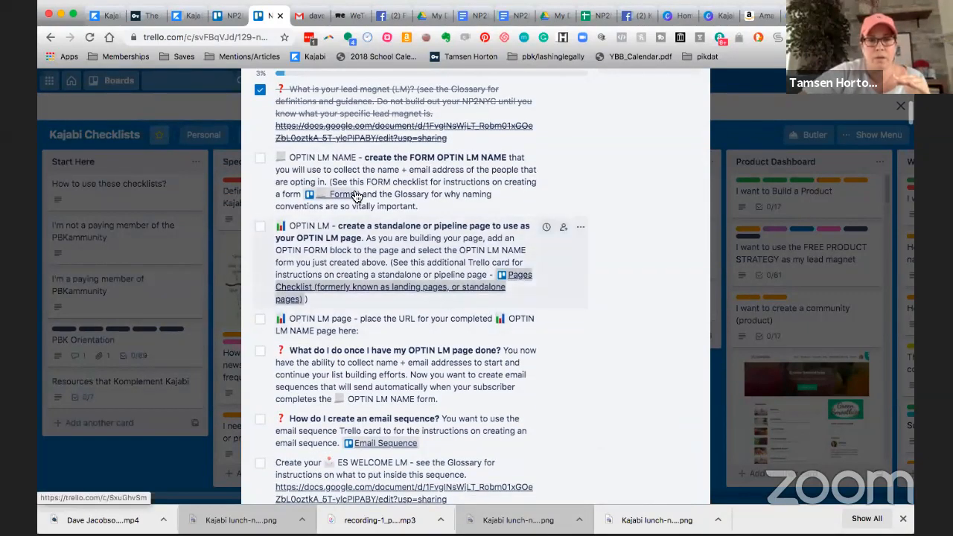
{"action": "left_click", "coordinate": [266, 162]}
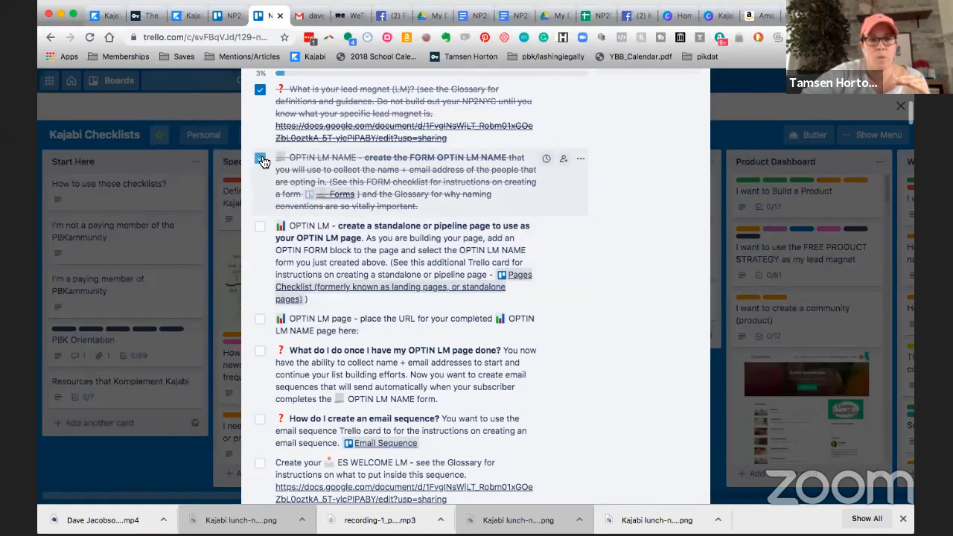
{"action": "left_click", "coordinate": [262, 227]}
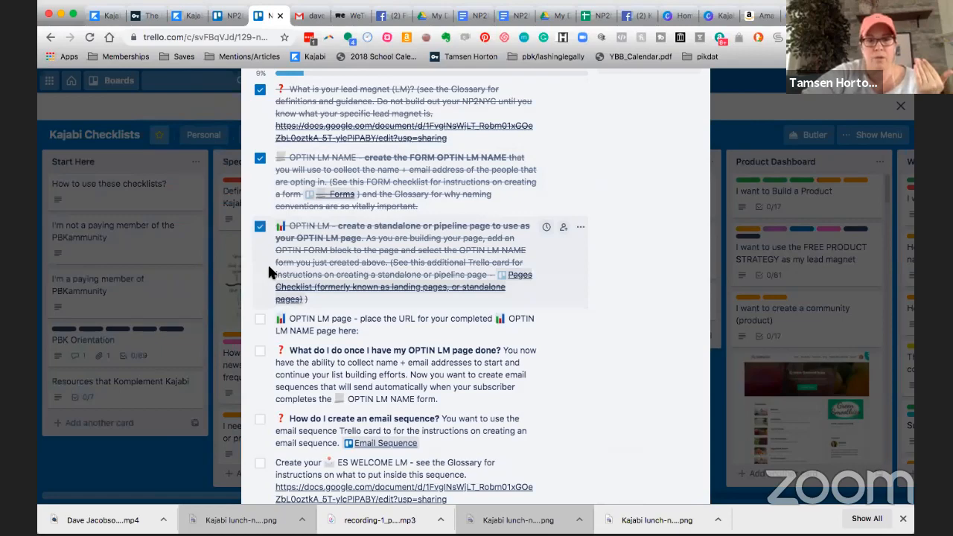
{"action": "scroll", "coordinate": [268, 263], "scroll_direction": "down", "scroll_amount": 1}
{"action": "left_click", "coordinate": [264, 292]}
{"action": "scroll", "coordinate": [262, 283], "scroll_direction": "down", "scroll_amount": 2}
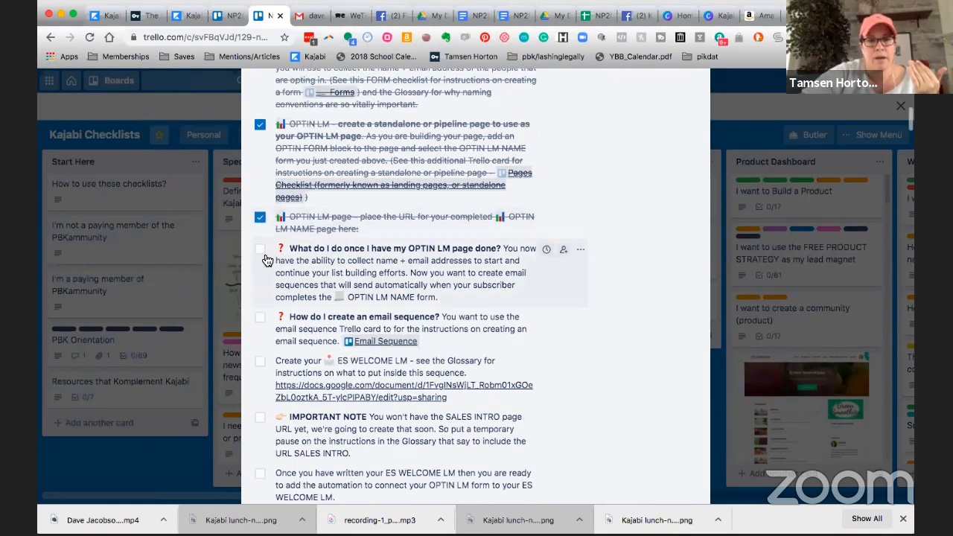
{"action": "left_click", "coordinate": [261, 251]}
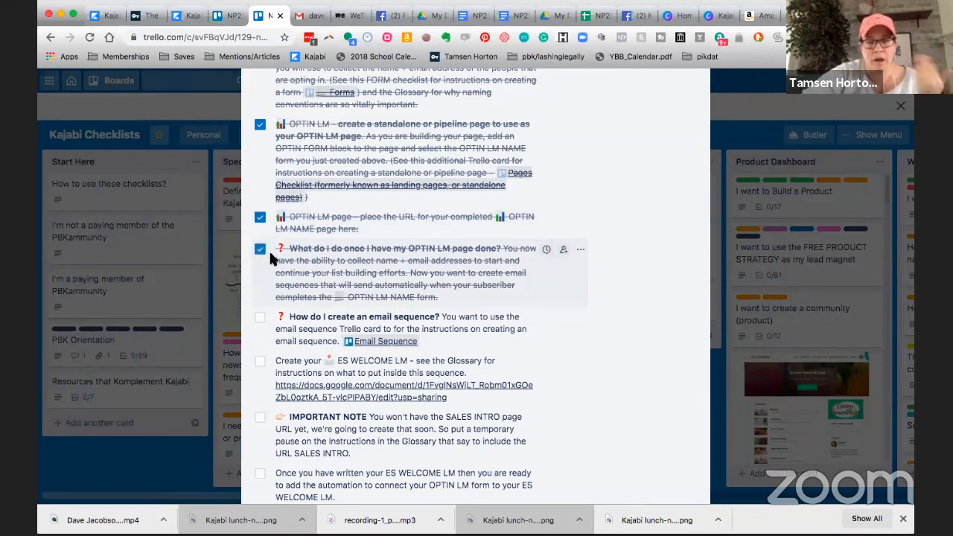
{"action": "scroll", "coordinate": [268, 249], "scroll_direction": "down", "scroll_amount": 2}
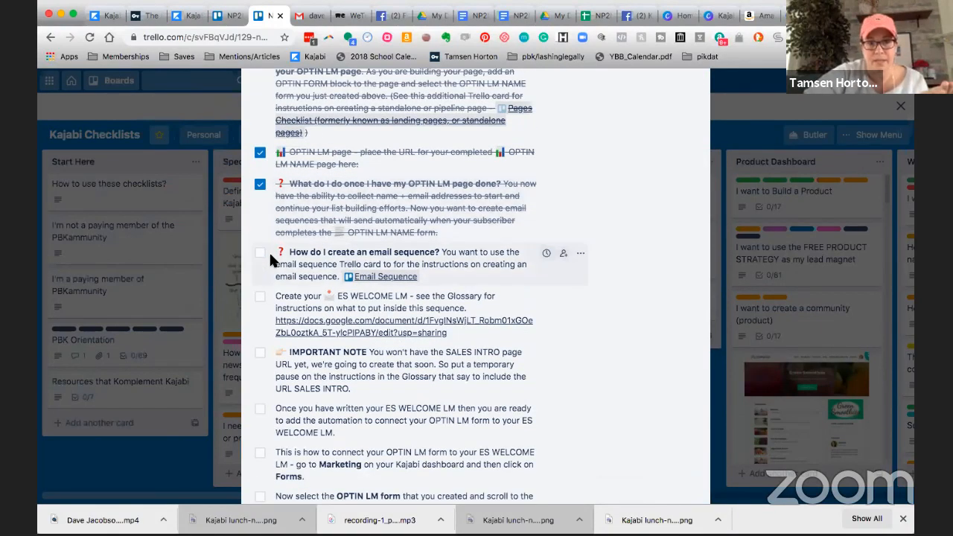
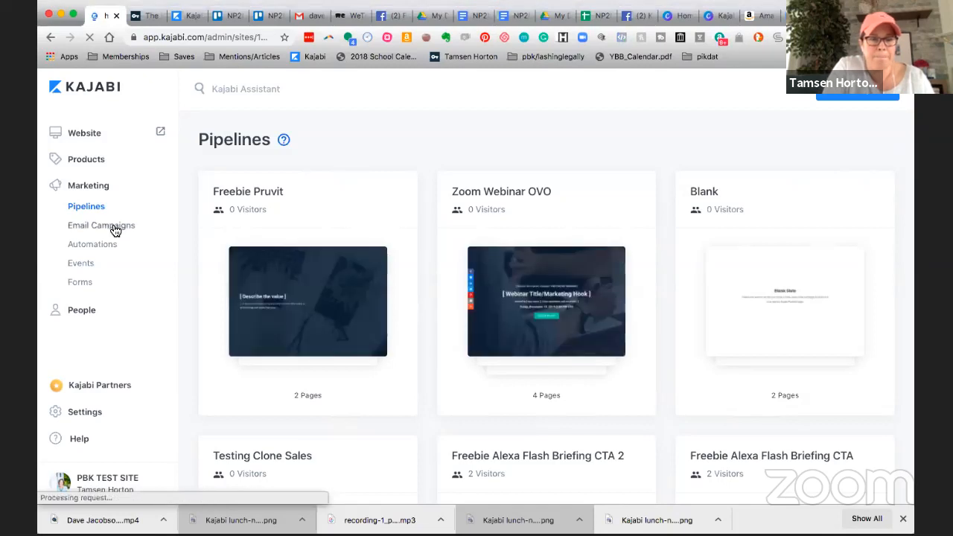
{"action": "left_click", "coordinate": [116, 226]}
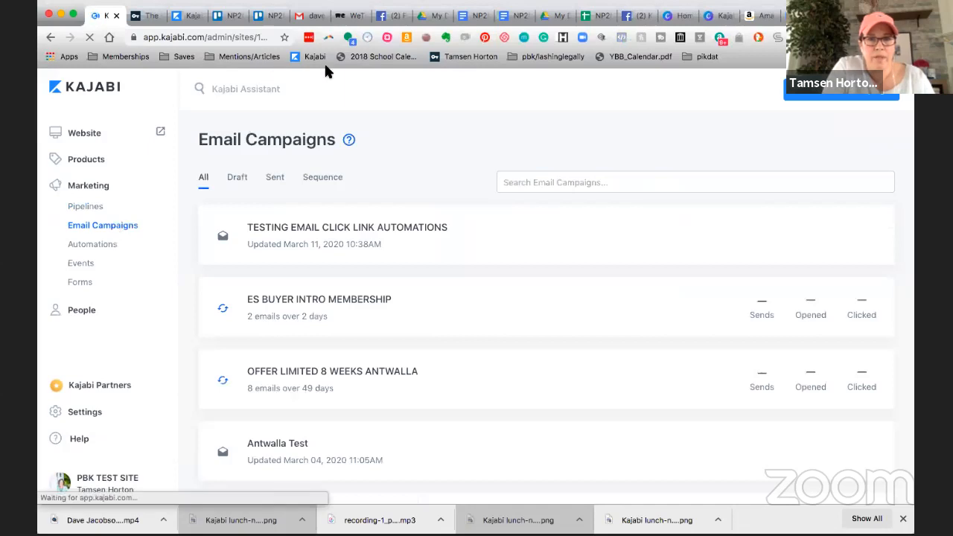
{"action": "left_click", "coordinate": [524, 184]}
{"action": "type", "text": "welcome"}
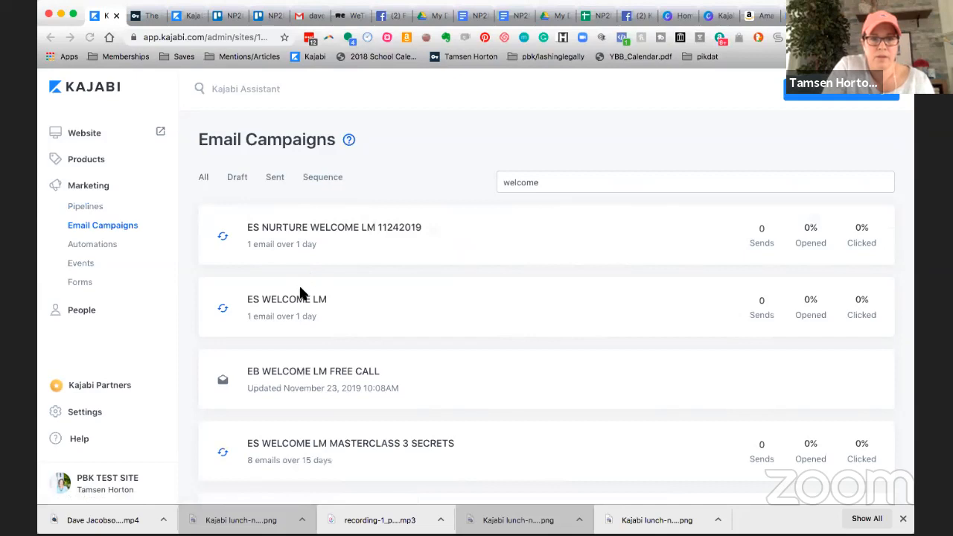
{"action": "left_click", "coordinate": [276, 301]}
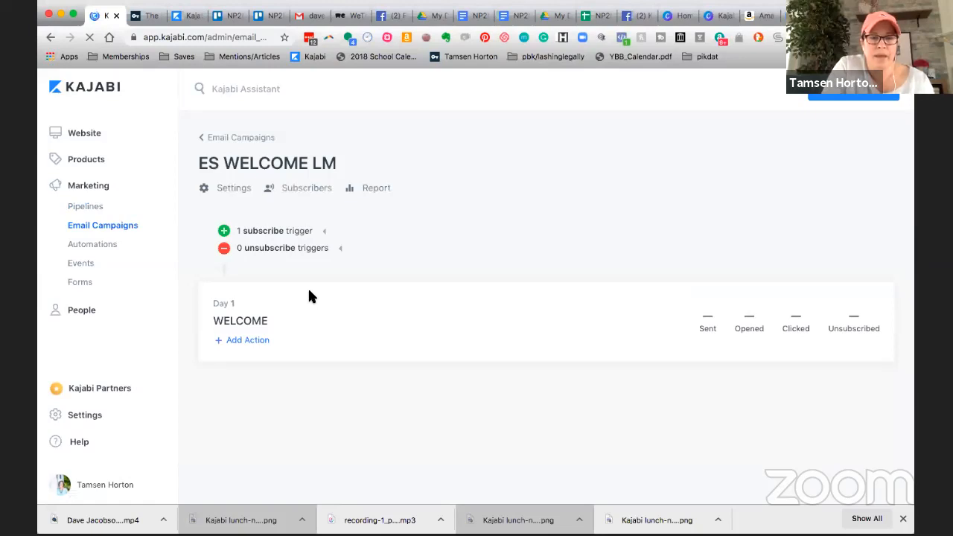
In the Trello checklist, check off the email sequence question, the "Create your ES WELCOME LM" item and the IMPORTANT NOTE about the SALES INTRO URL.
{"action": "left_click", "coordinate": [232, 16]}
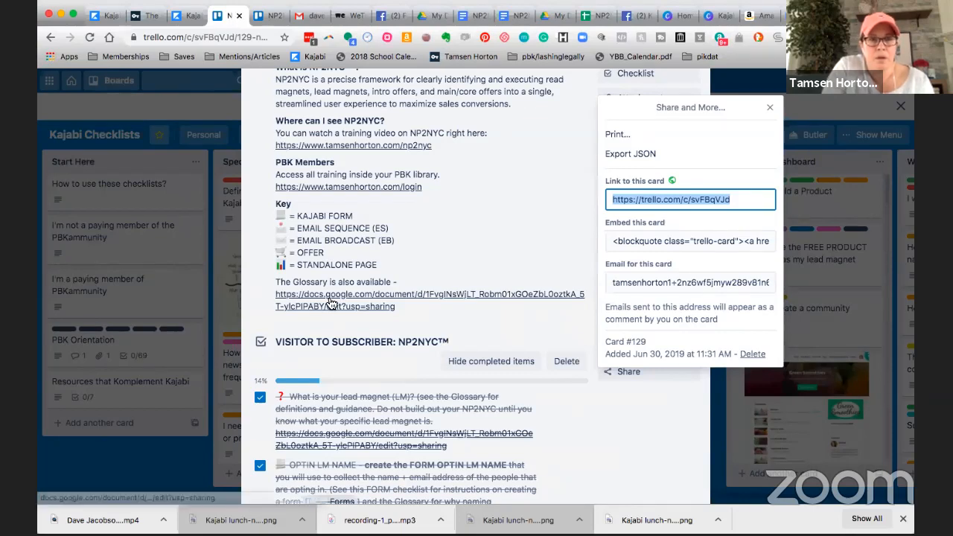
{"action": "scroll", "coordinate": [333, 303], "scroll_direction": "down", "scroll_amount": 2}
{"action": "scroll", "coordinate": [331, 304], "scroll_direction": "down", "scroll_amount": 10}
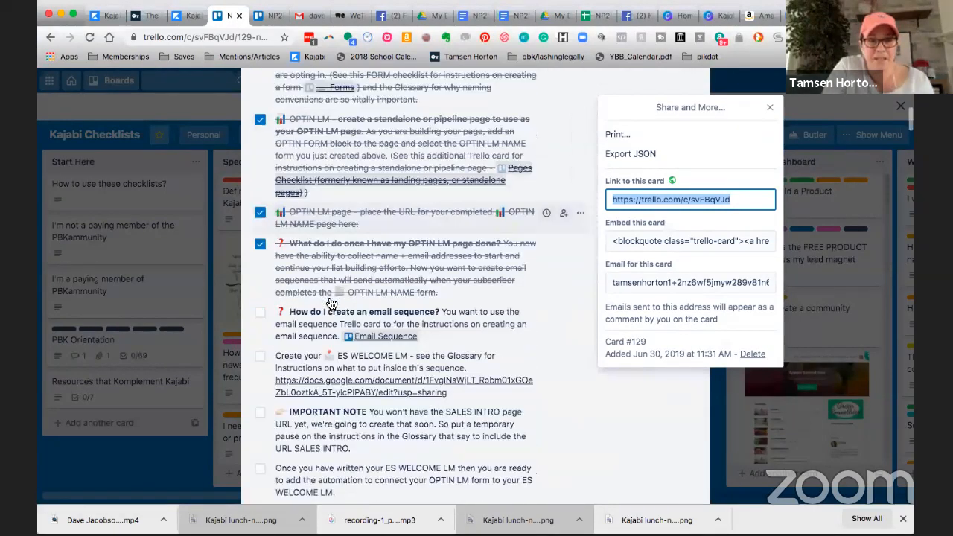
{"action": "scroll", "coordinate": [331, 303], "scroll_direction": "down", "scroll_amount": 1}
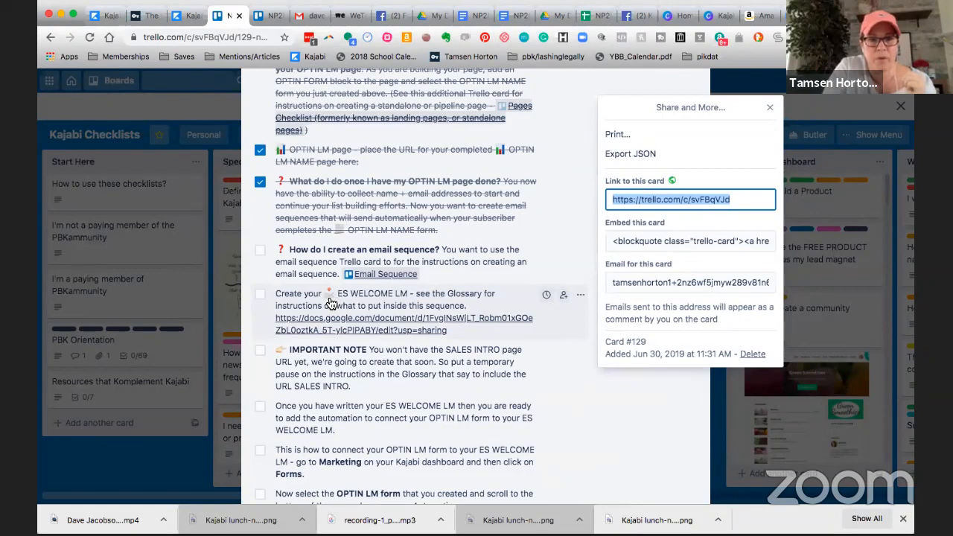
{"action": "scroll", "coordinate": [330, 303], "scroll_direction": "down", "scroll_amount": 1}
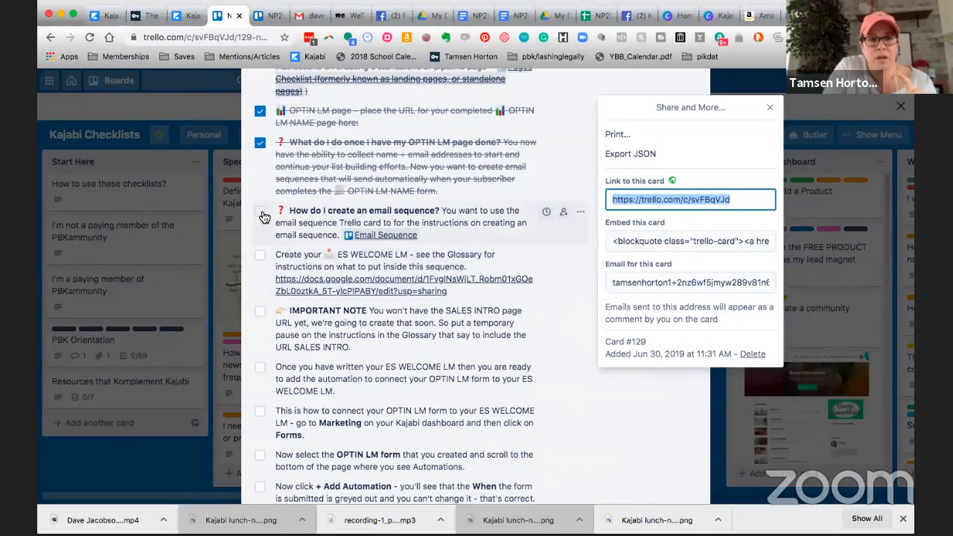
{"action": "left_click", "coordinate": [262, 216]}
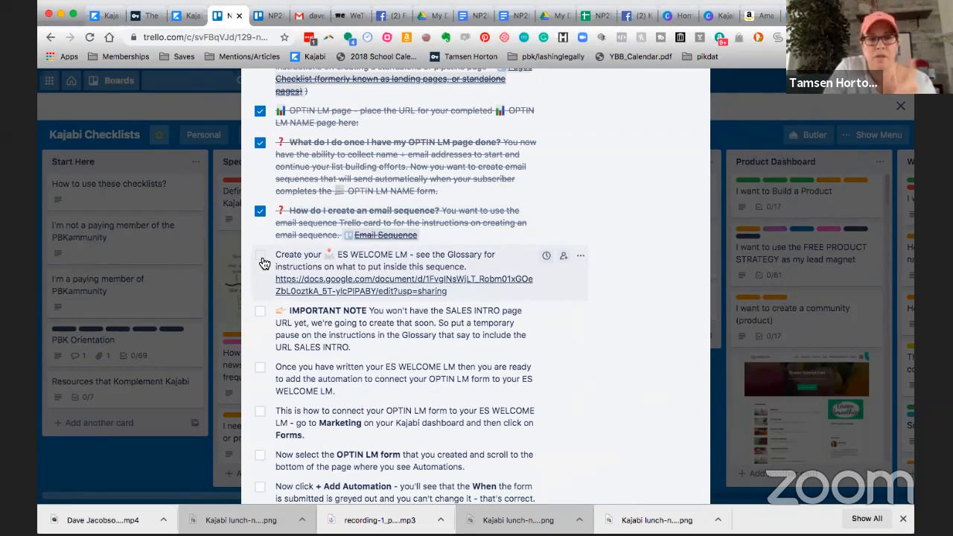
{"action": "left_click", "coordinate": [260, 256]}
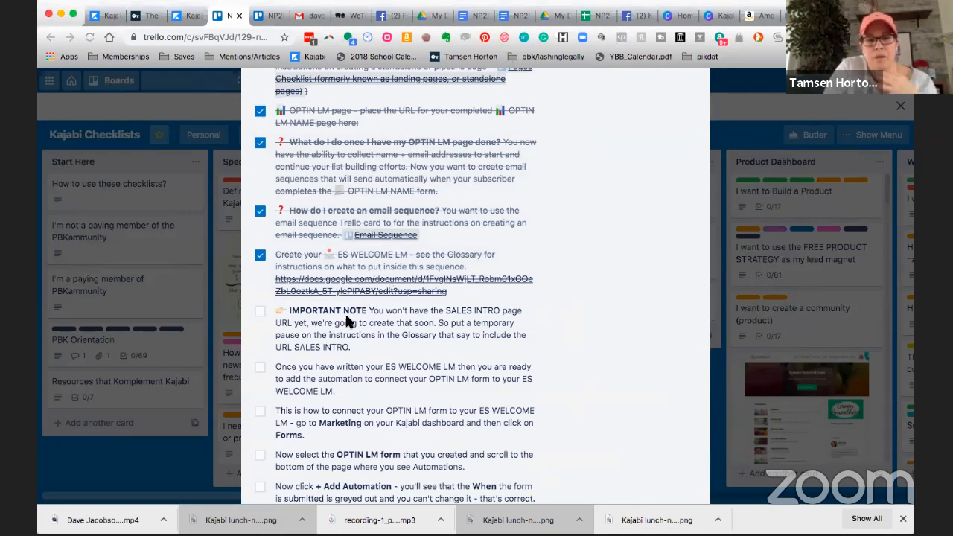
{"action": "scroll", "coordinate": [345, 312], "scroll_direction": "down", "scroll_amount": 1}
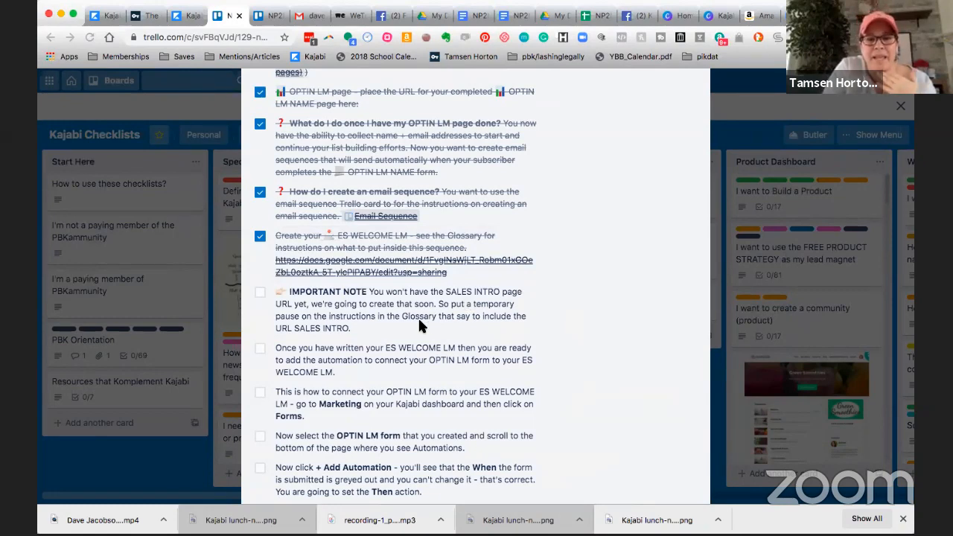
{"action": "scroll", "coordinate": [417, 316], "scroll_direction": "down", "scroll_amount": 2}
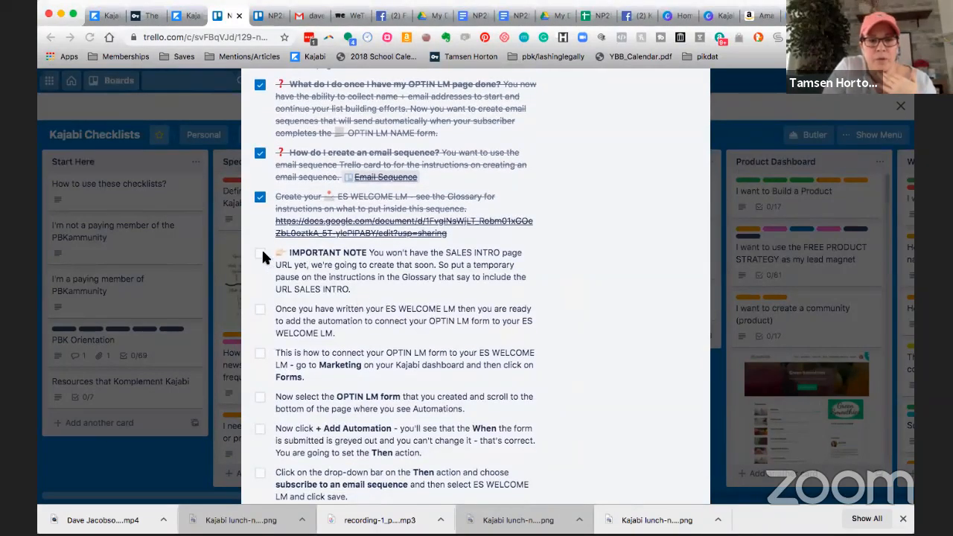
{"action": "left_click", "coordinate": [260, 255]}
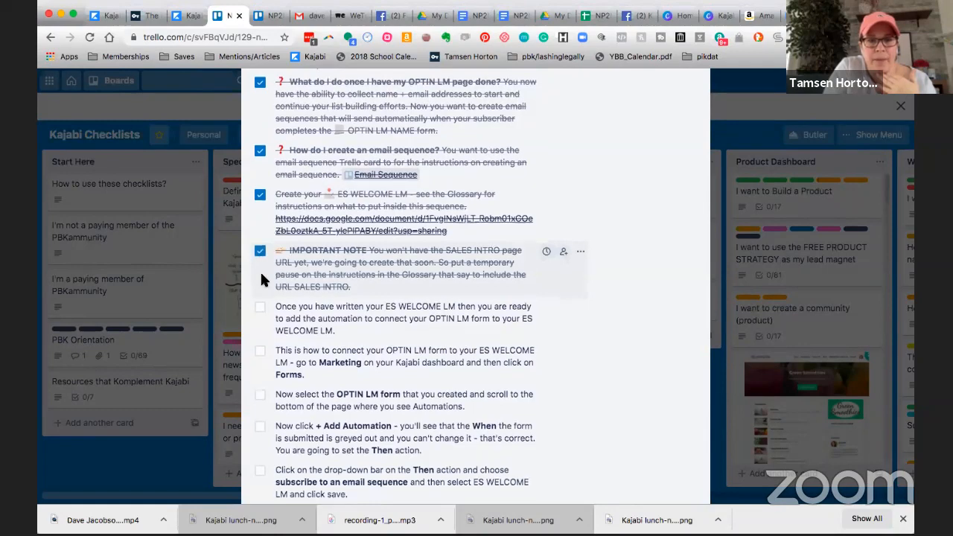
{"action": "scroll", "coordinate": [262, 267], "scroll_direction": "down", "scroll_amount": 2}
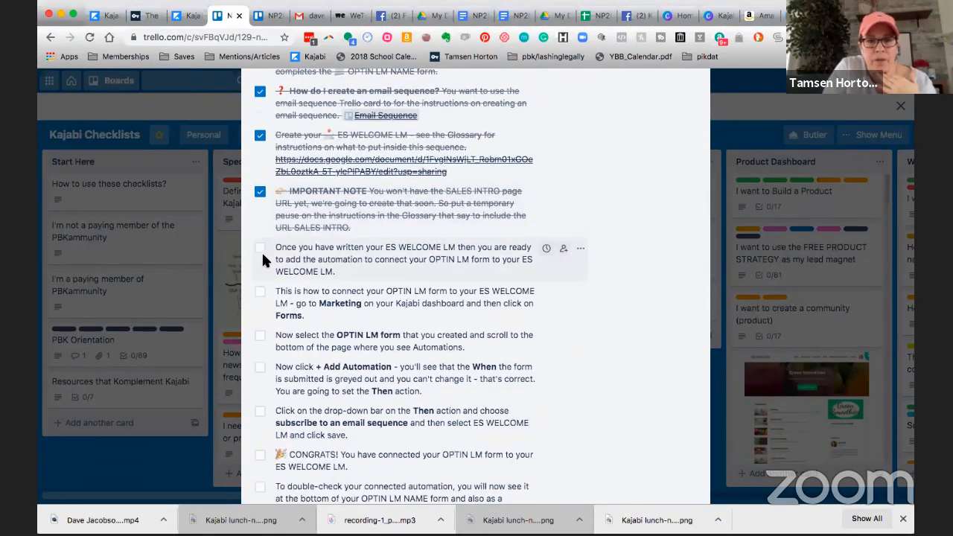
{"action": "scroll", "coordinate": [263, 238], "scroll_direction": "down", "scroll_amount": 1}
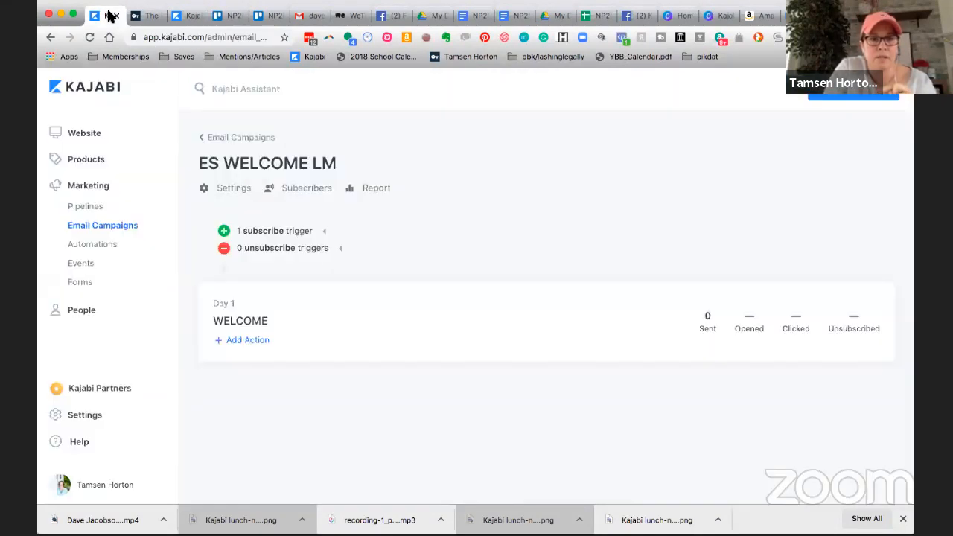
Back in Kajabi, delete the OPTIN LM NAME form subscribe trigger from the ES WELCOME LM sequence.
{"action": "left_click", "coordinate": [109, 16]}
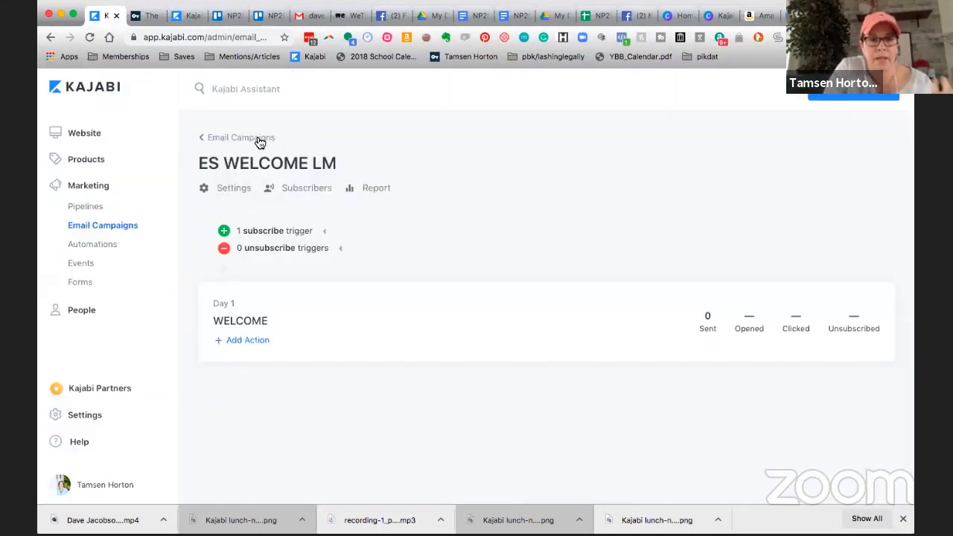
{"action": "left_click", "coordinate": [326, 235]}
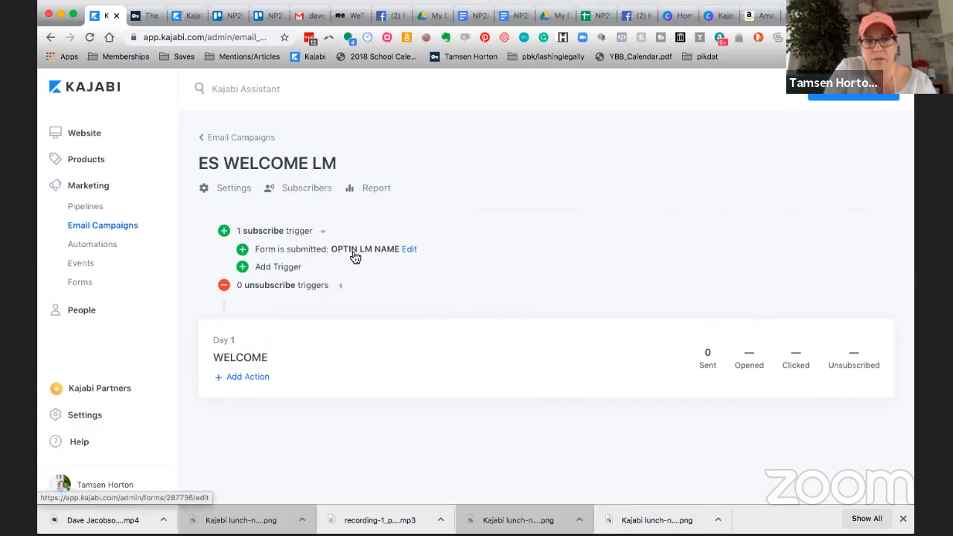
{"action": "left_click", "coordinate": [409, 250]}
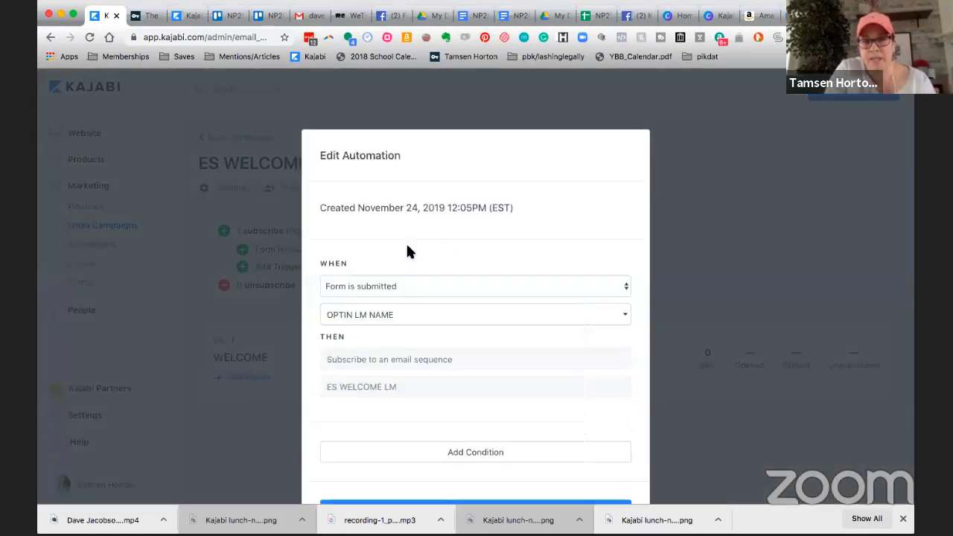
{"action": "scroll", "coordinate": [460, 275], "scroll_direction": "down", "scroll_amount": 2}
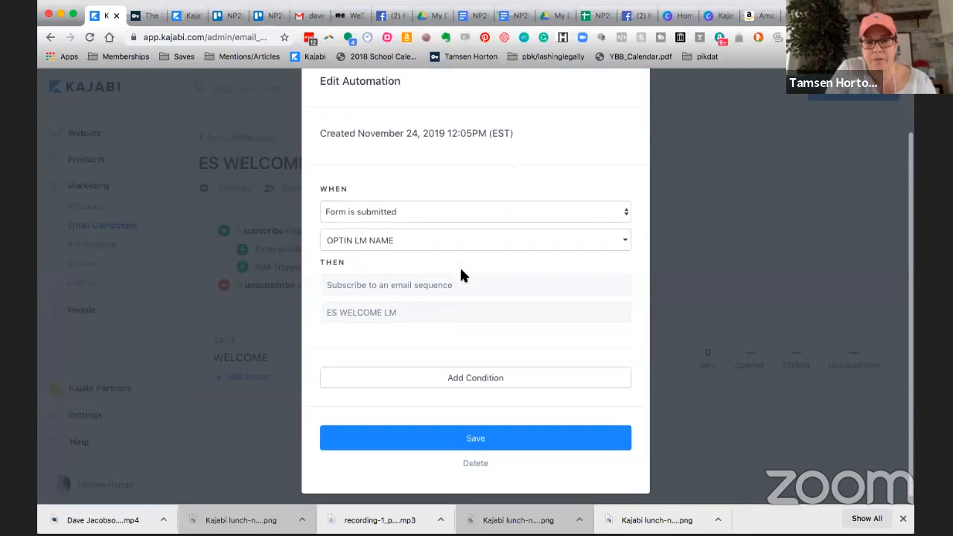
{"action": "left_click", "coordinate": [480, 461]}
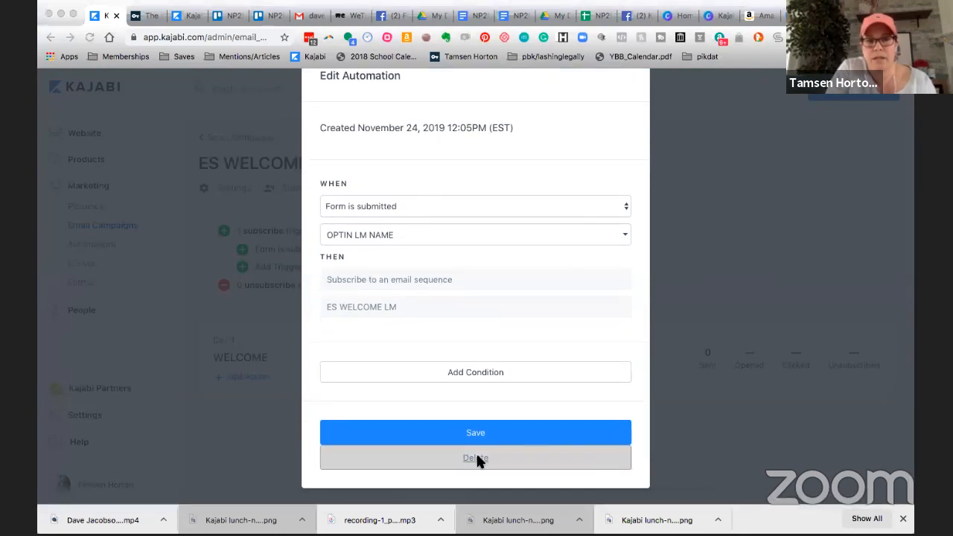
{"action": "left_click", "coordinate": [577, 108]}
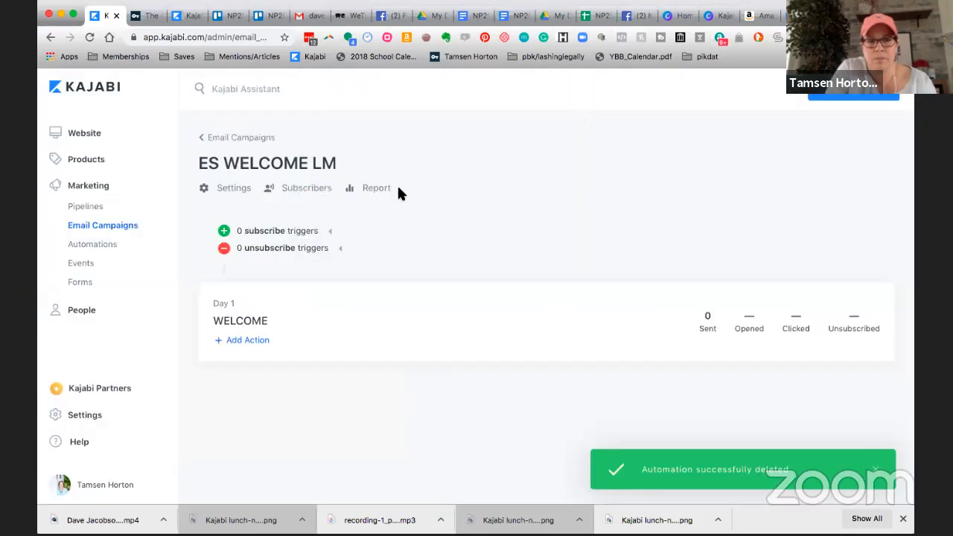
Add a subscribe trigger to ES WELCOME LM for when the OPTIN LM NAME form is submitted, and save the automation.
{"action": "left_click", "coordinate": [330, 233]}
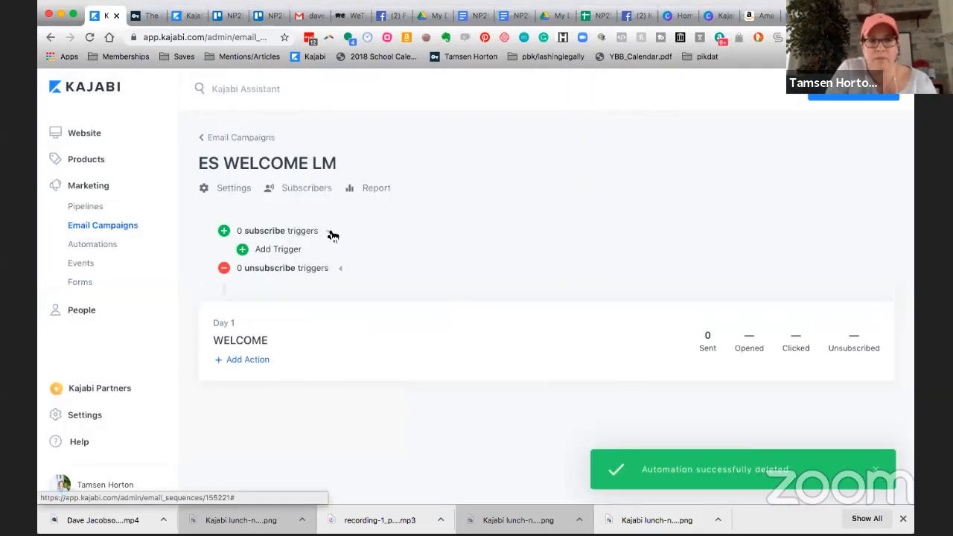
{"action": "left_click", "coordinate": [243, 250]}
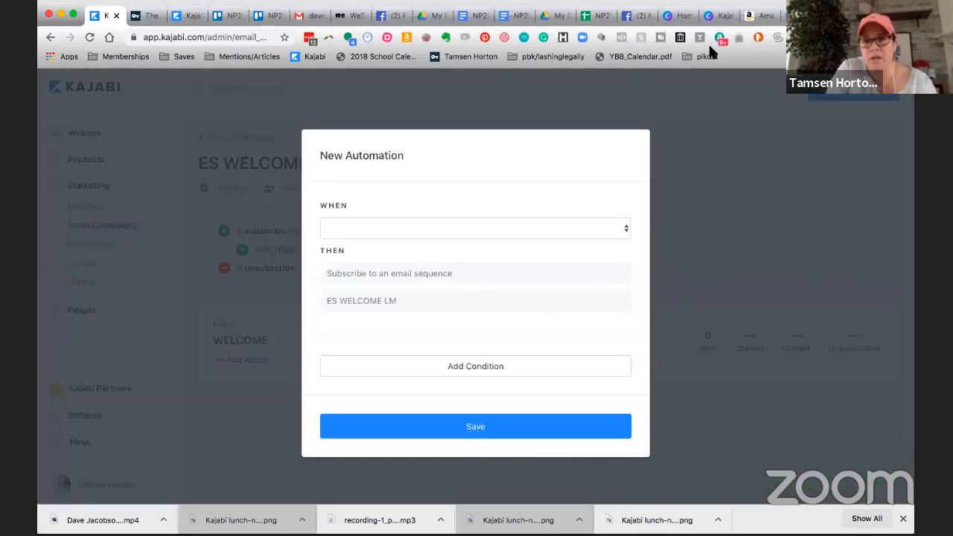
{"action": "left_click", "coordinate": [625, 233]}
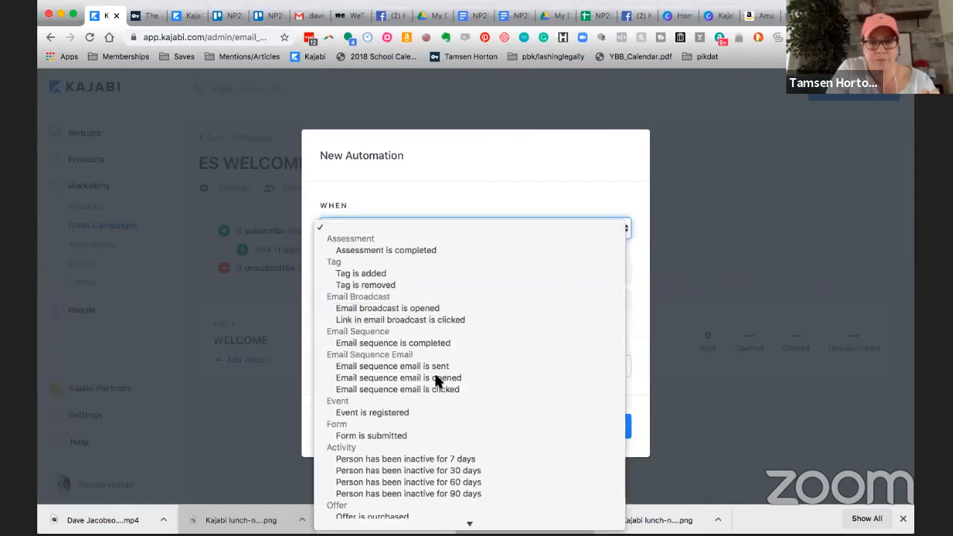
{"action": "left_click", "coordinate": [397, 436]}
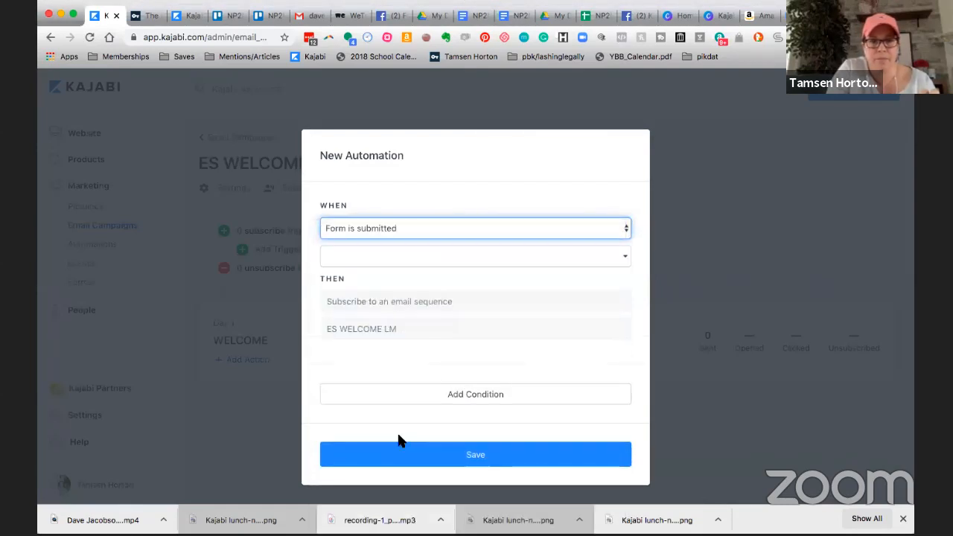
{"action": "left_click", "coordinate": [406, 255]}
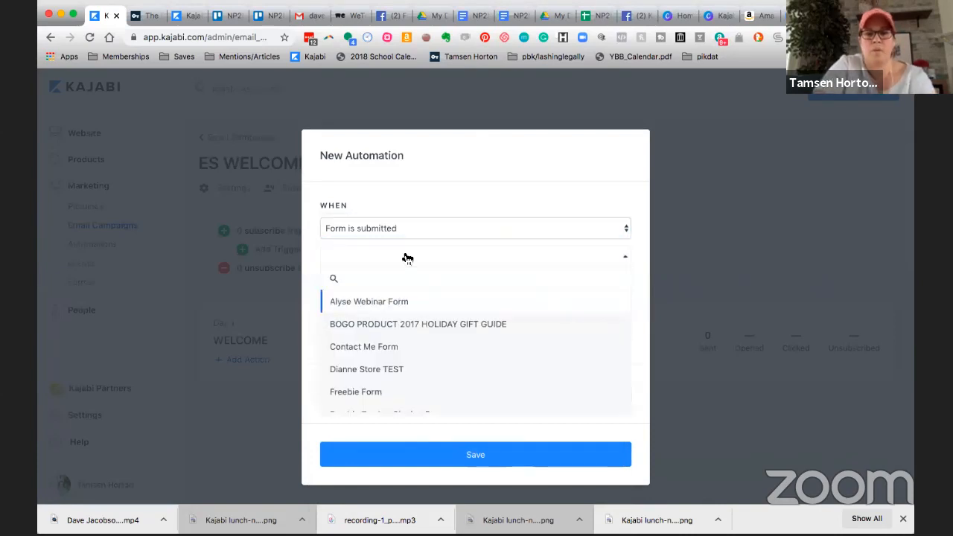
{"action": "type", "text": "optin"}
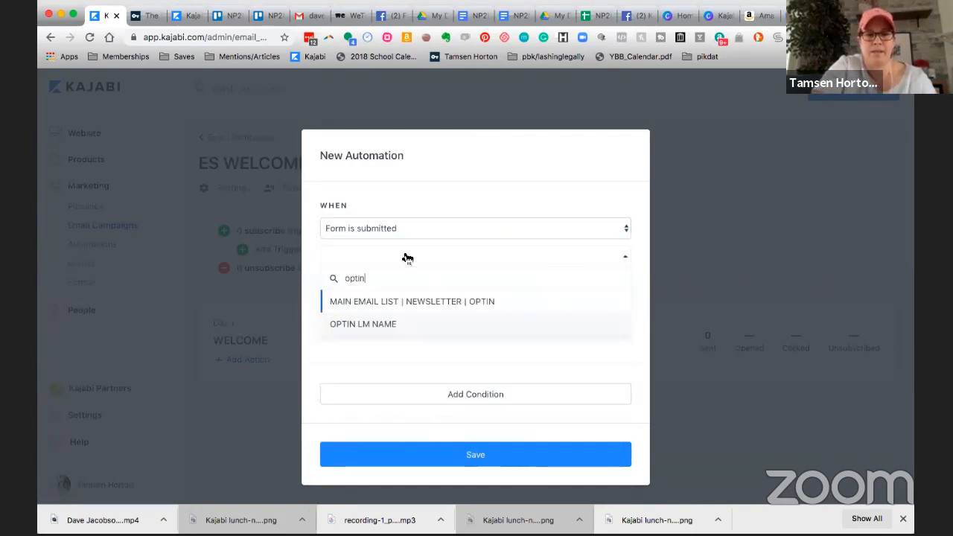
{"action": "left_click", "coordinate": [376, 325]}
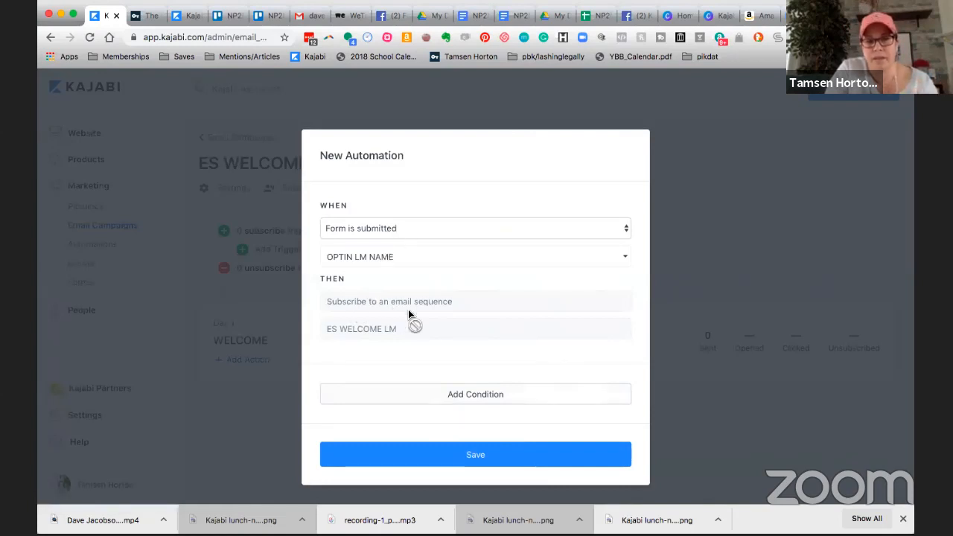
{"action": "left_click", "coordinate": [481, 456]}
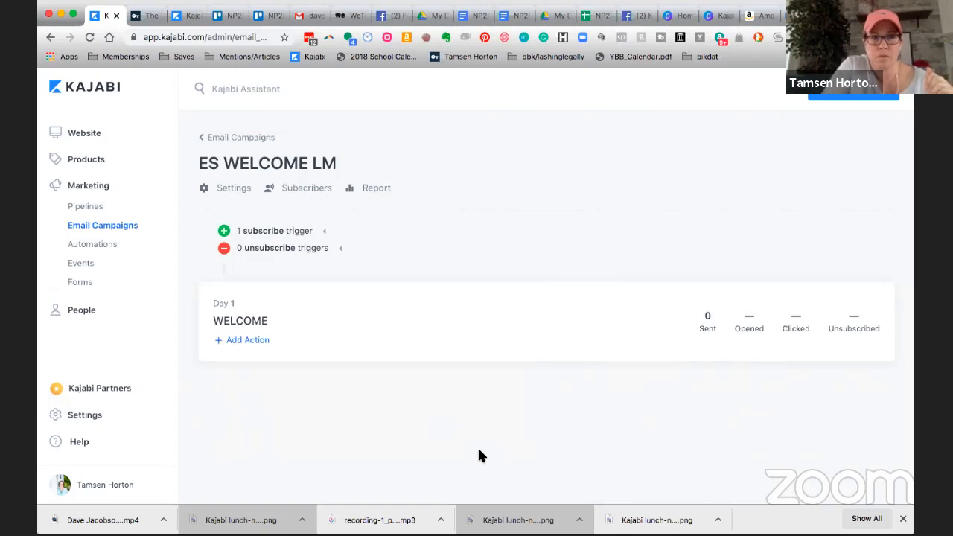
In the Trello checklist, check off the six items from "Once you have written your ES WELCOME LM" through "CONGRATS!".
{"action": "left_click", "coordinate": [234, 16]}
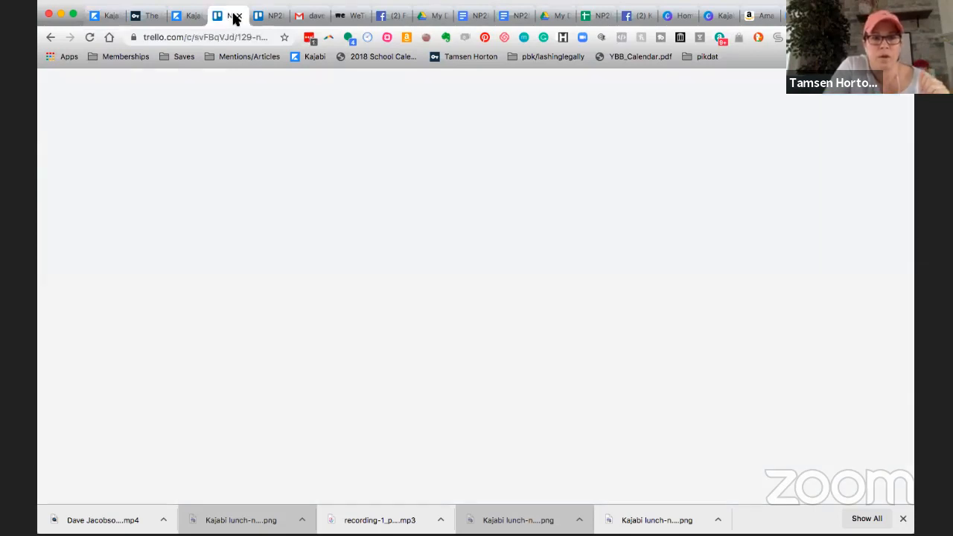
{"action": "left_click", "coordinate": [261, 220]}
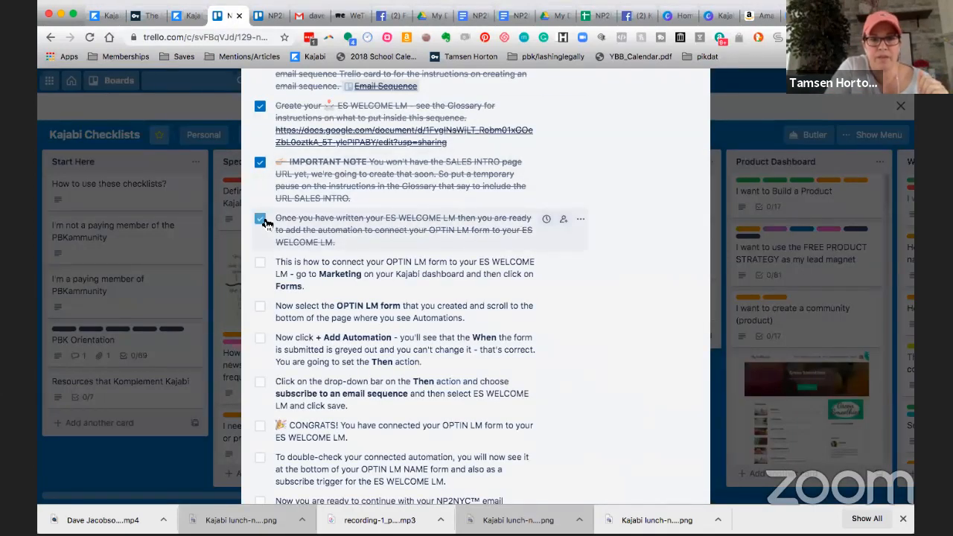
{"action": "left_click", "coordinate": [260, 264]}
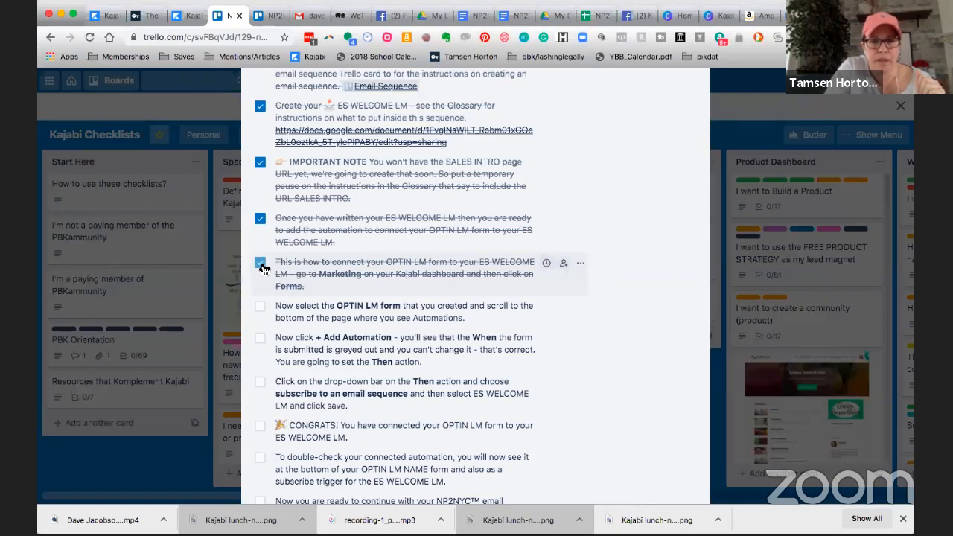
{"action": "left_click", "coordinate": [261, 311]}
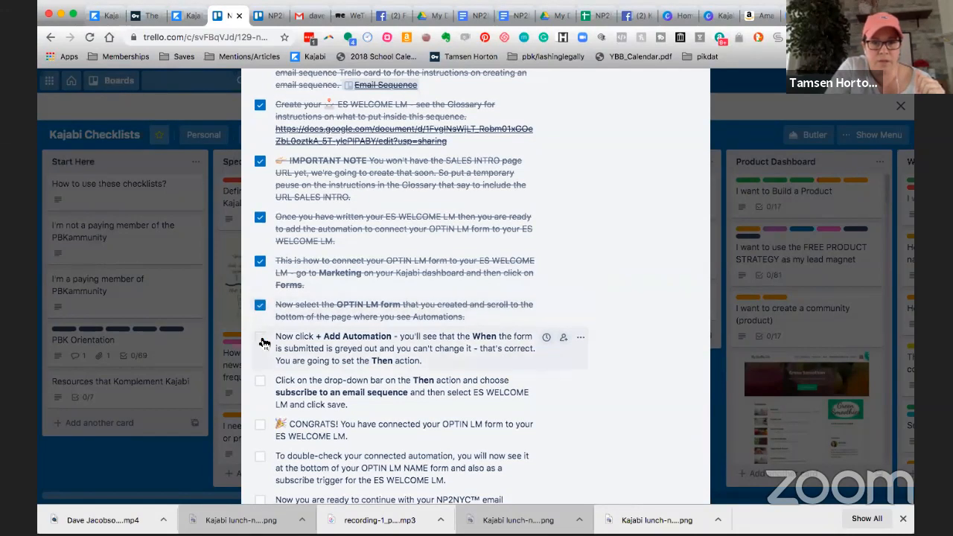
{"action": "left_click", "coordinate": [262, 341]}
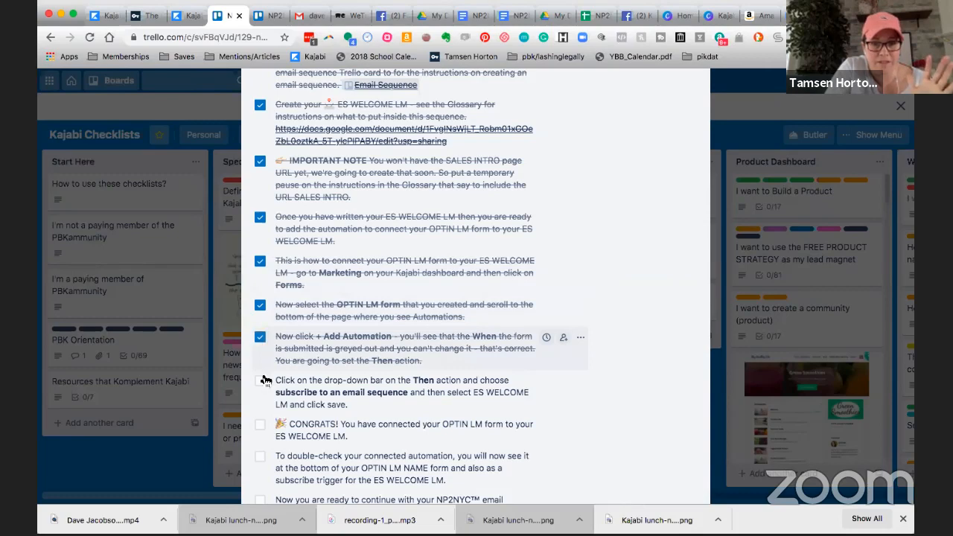
{"action": "left_click", "coordinate": [265, 381]}
{"action": "scroll", "coordinate": [261, 380], "scroll_direction": "down", "scroll_amount": 3}
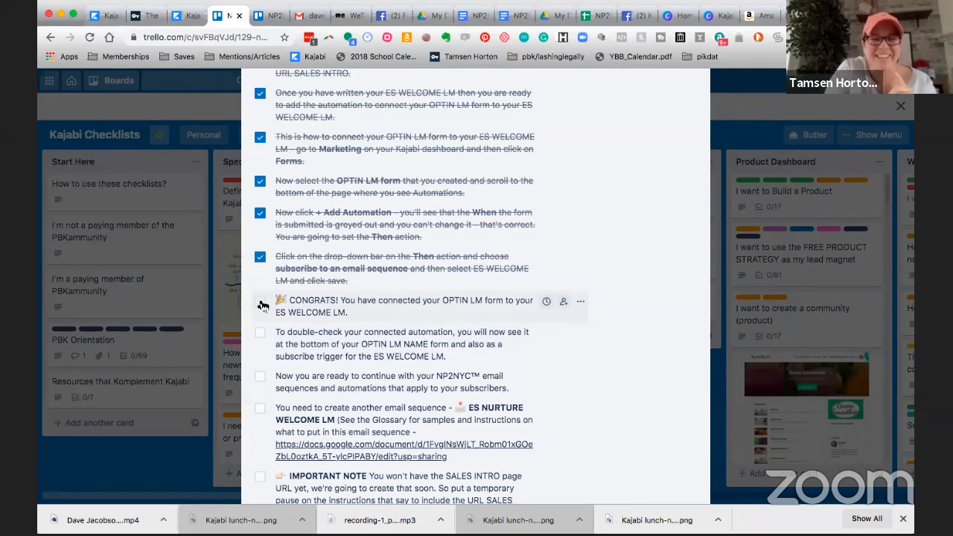
{"action": "left_click", "coordinate": [261, 305]}
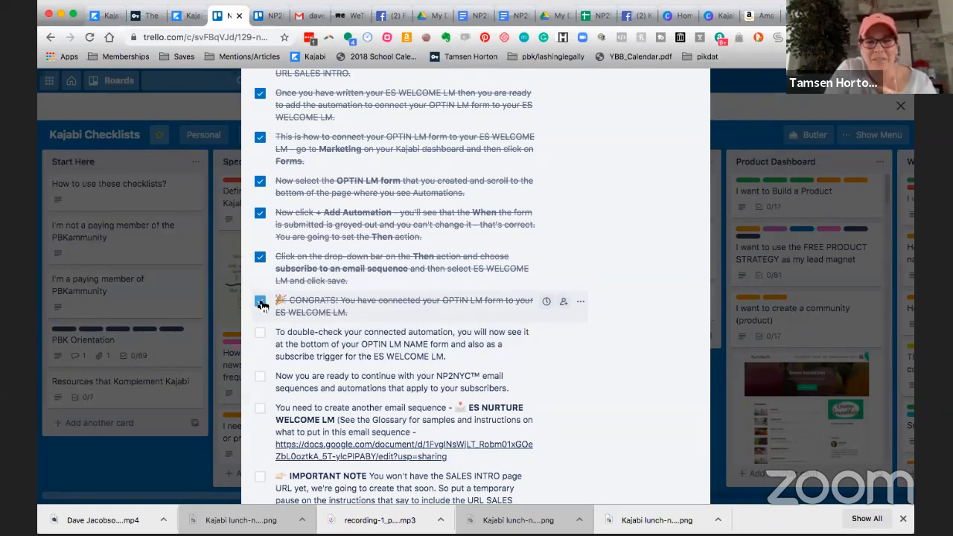
Switch to Kajabi, open the OPTIN LM NAME form and review its automations for the ES WELCOME LM subscription.
{"action": "scroll", "coordinate": [301, 335], "scroll_direction": "down", "scroll_amount": 1}
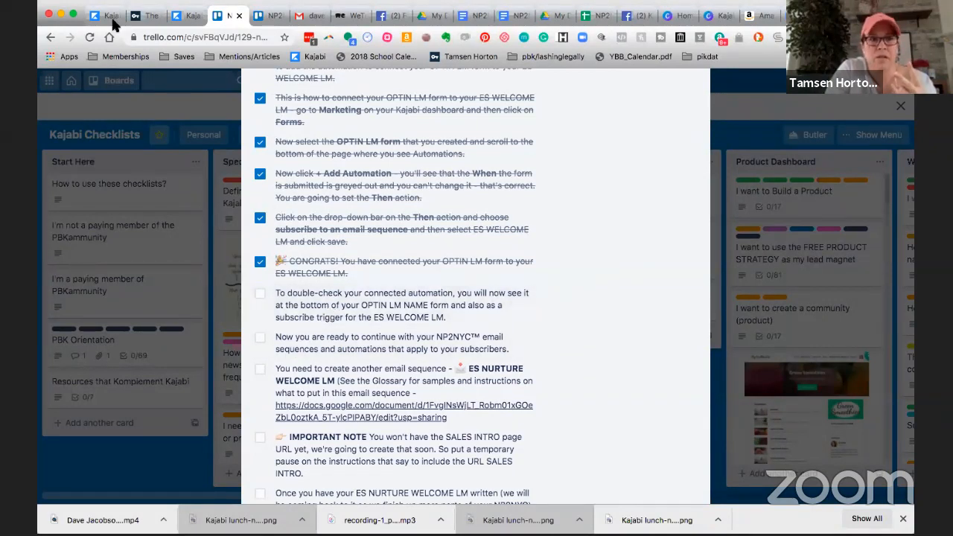
{"action": "left_click", "coordinate": [110, 17]}
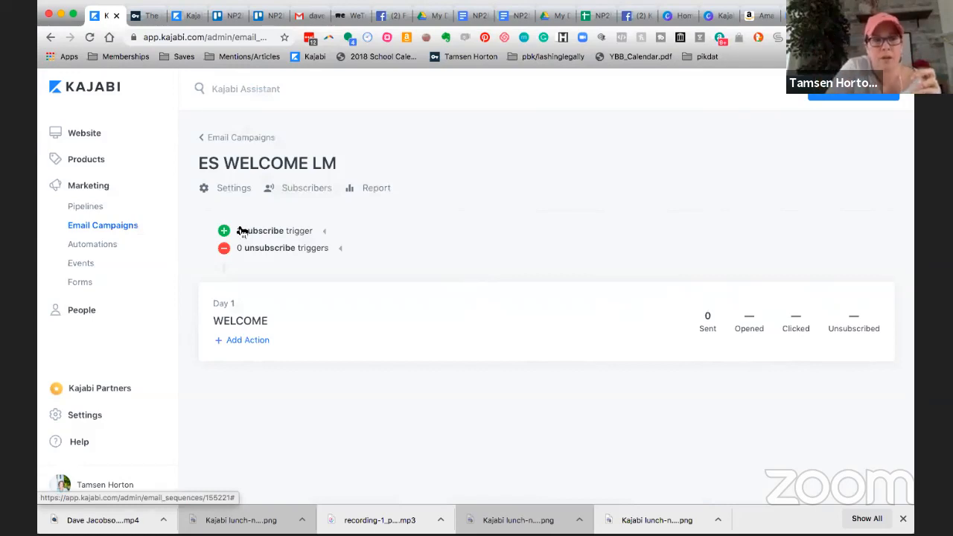
{"action": "left_click", "coordinate": [82, 283]}
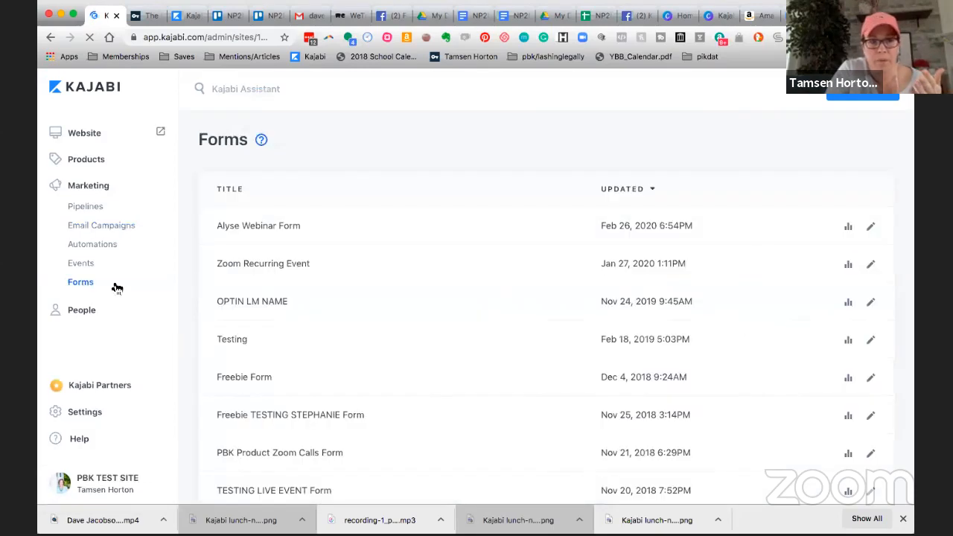
{"action": "left_click", "coordinate": [269, 304]}
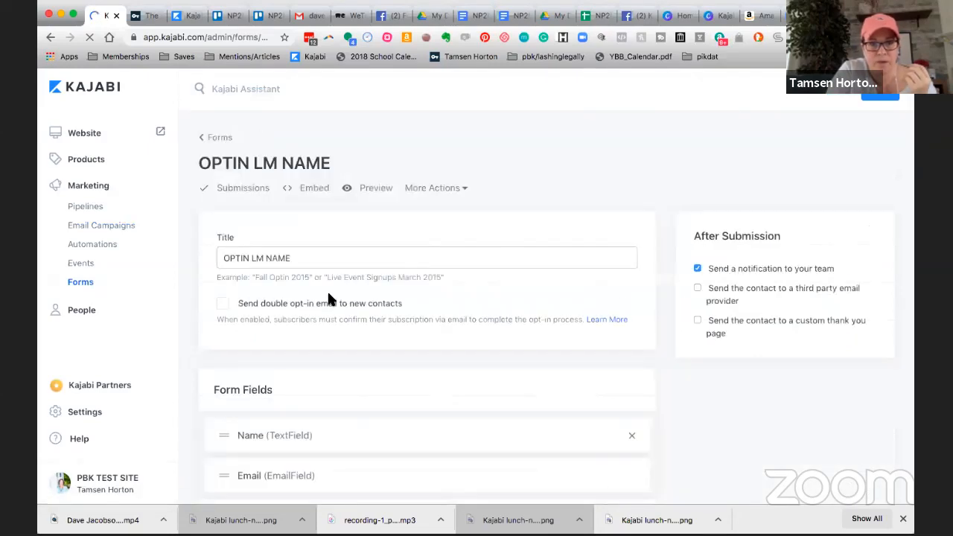
{"action": "scroll", "coordinate": [330, 299], "scroll_direction": "down", "scroll_amount": 5}
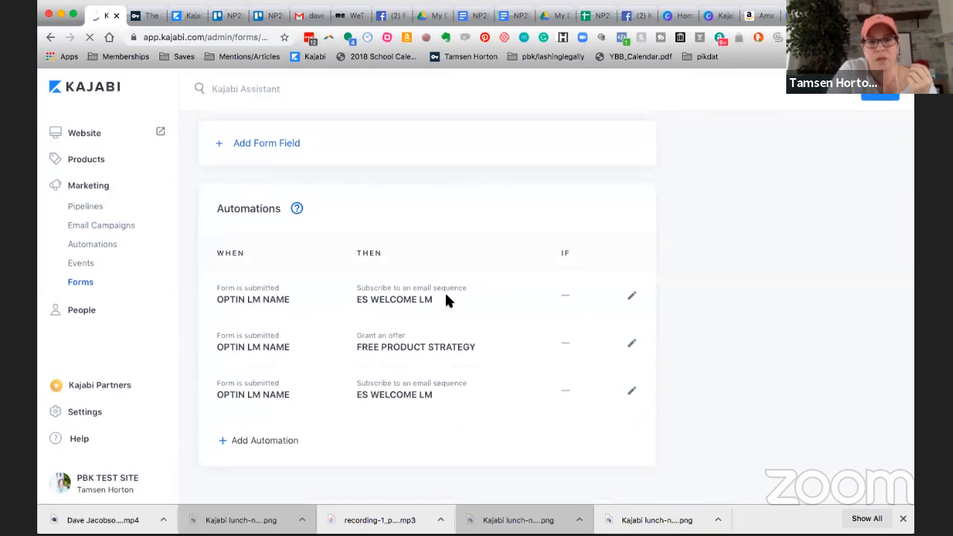
{"action": "scroll", "coordinate": [256, 309], "scroll_direction": "up", "scroll_amount": 1}
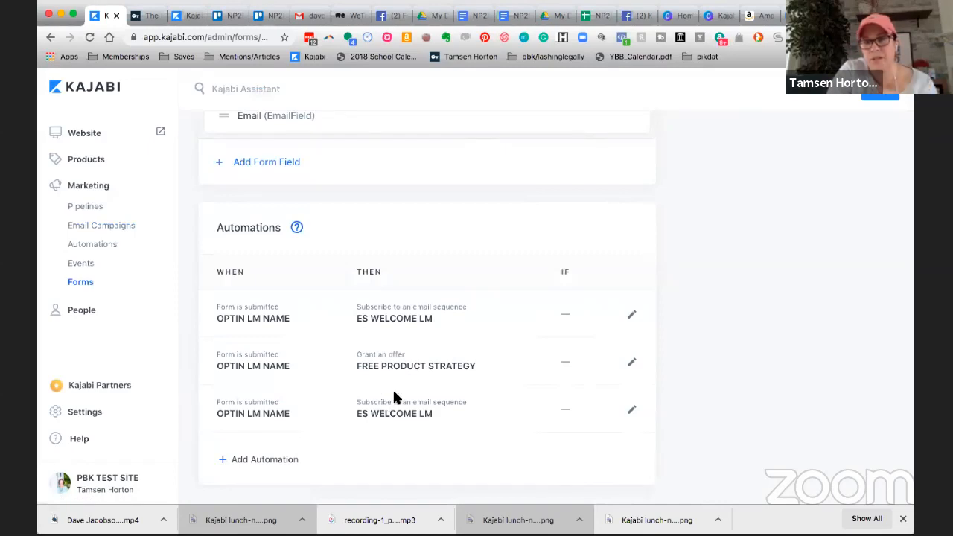
{"action": "scroll", "coordinate": [392, 387], "scroll_direction": "up", "scroll_amount": 1}
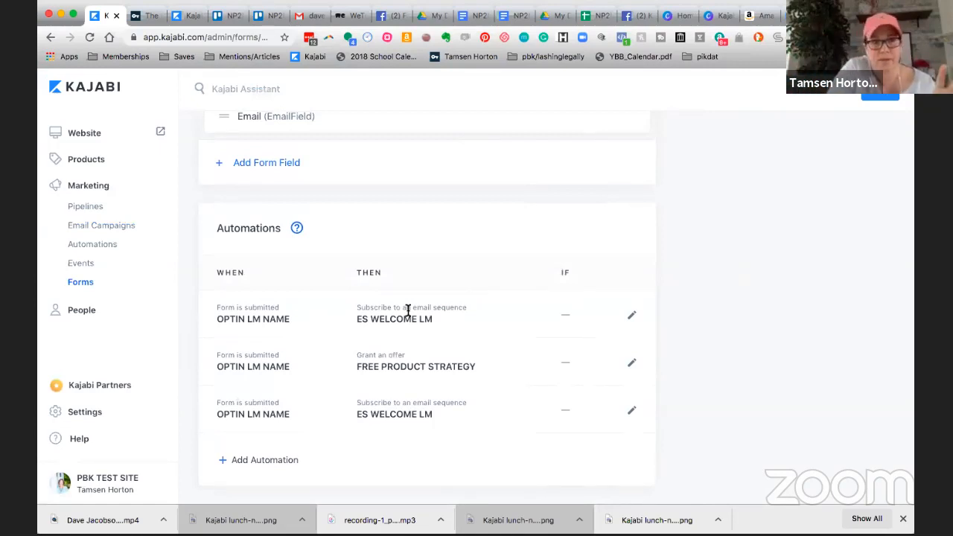
{"action": "scroll", "coordinate": [403, 293], "scroll_direction": "up", "scroll_amount": 5}
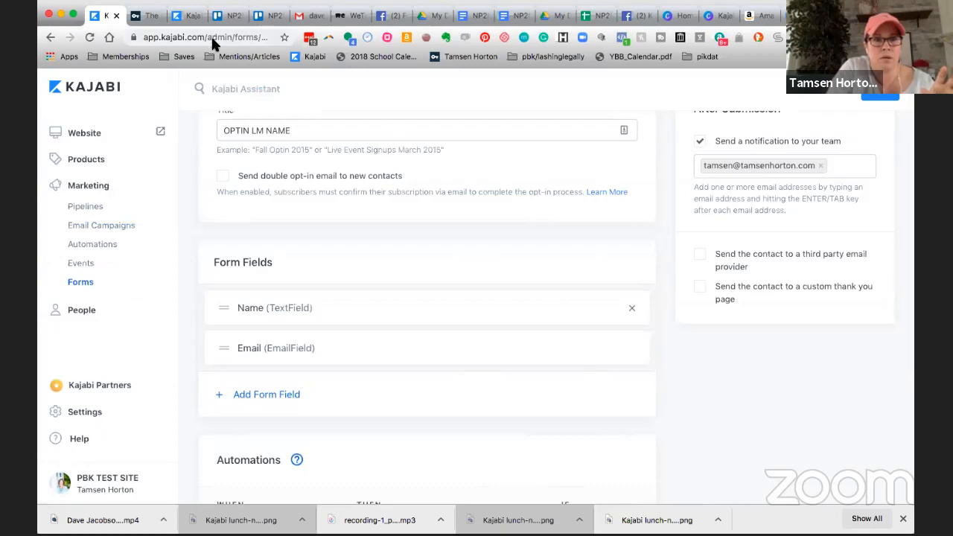
In the Trello checklist, check off the item on double-checking the connected automation and the "Now you are ready to continue" item.
{"action": "left_click", "coordinate": [232, 16]}
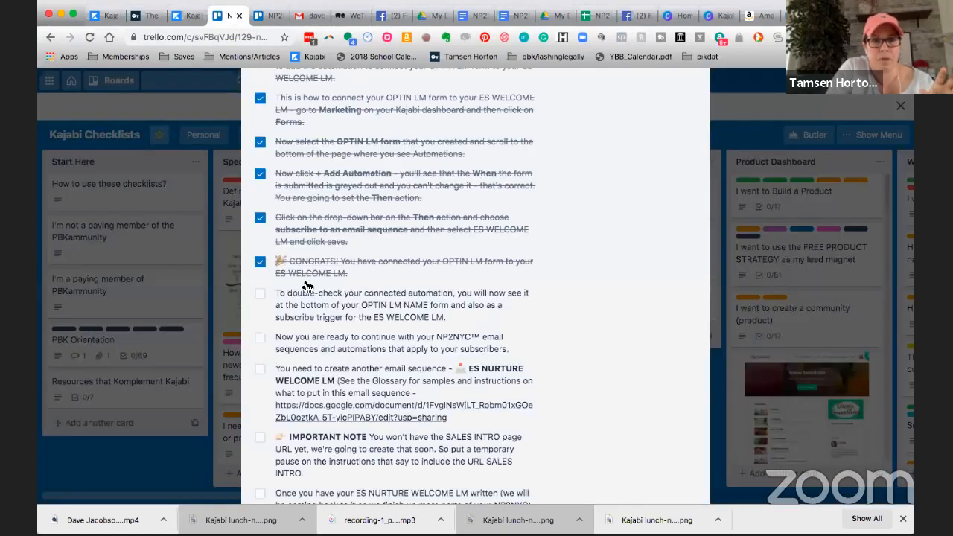
{"action": "left_click", "coordinate": [262, 296]}
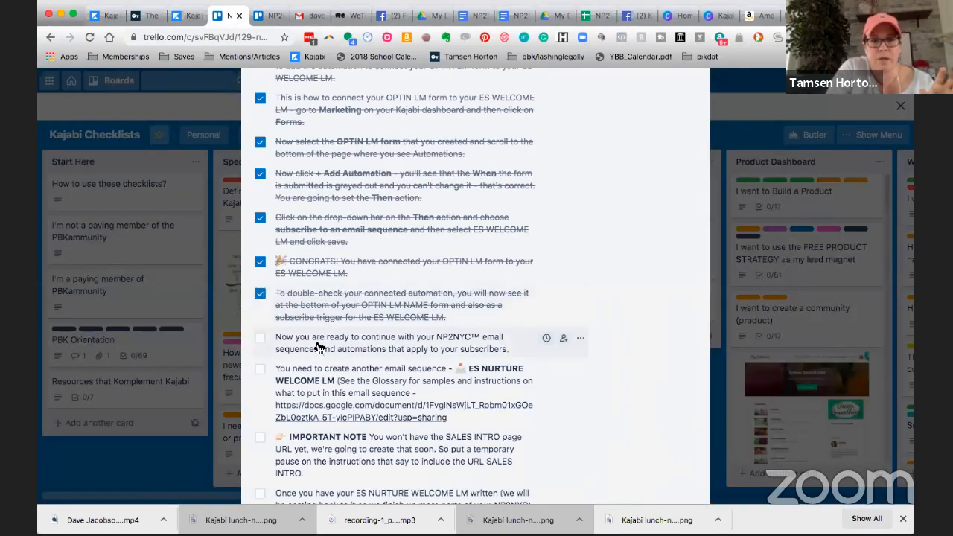
{"action": "scroll", "coordinate": [320, 320], "scroll_direction": "down", "scroll_amount": 1}
{"action": "scroll", "coordinate": [319, 299], "scroll_direction": "down", "scroll_amount": 3}
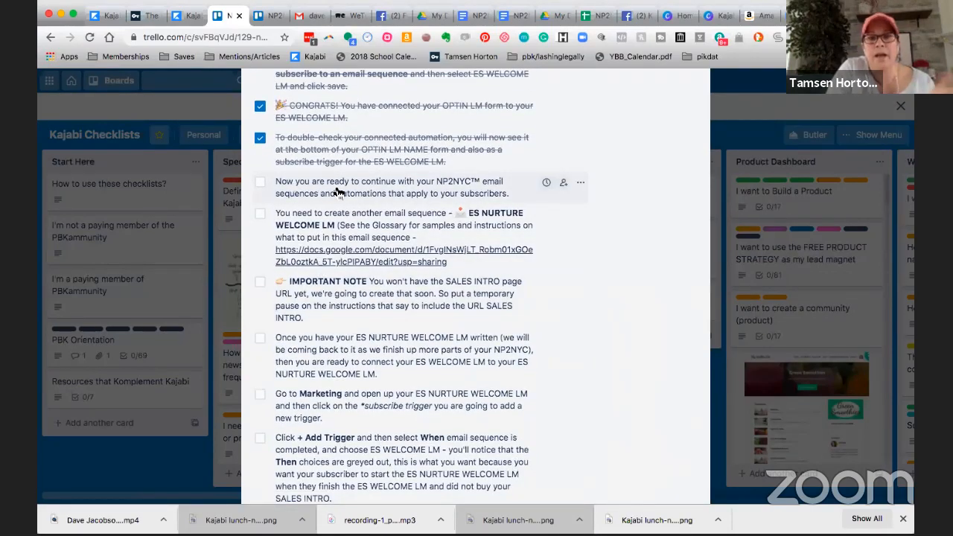
{"action": "left_click", "coordinate": [261, 183]}
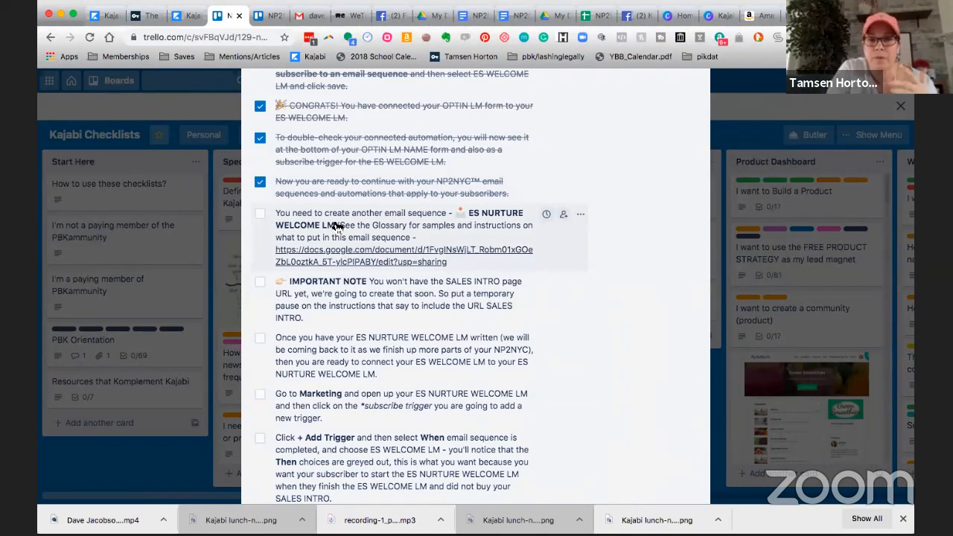
Back in Kajabi, search the email campaigns for "nurture" and open the ES NURTURE WELCOME INTRO sequence.
{"action": "left_click", "coordinate": [111, 17]}
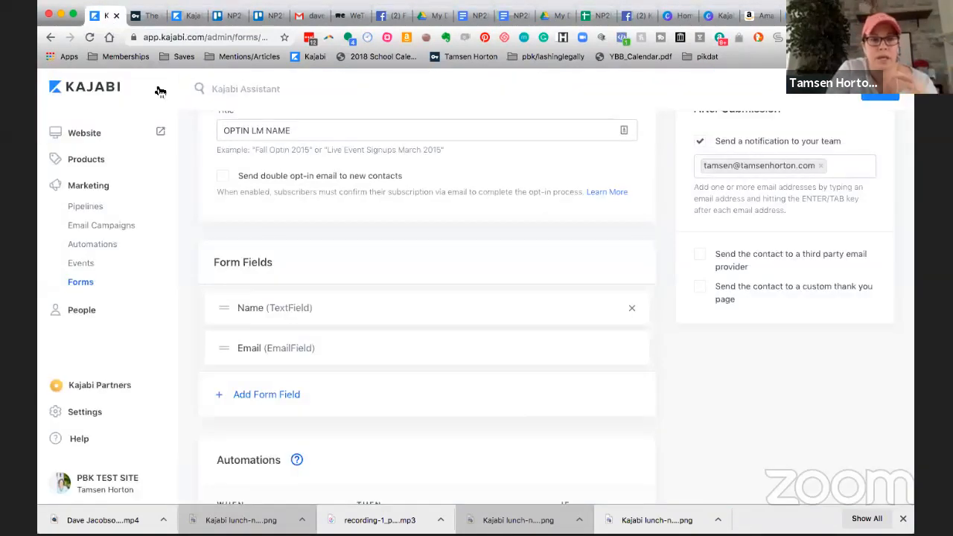
{"action": "left_click", "coordinate": [101, 186]}
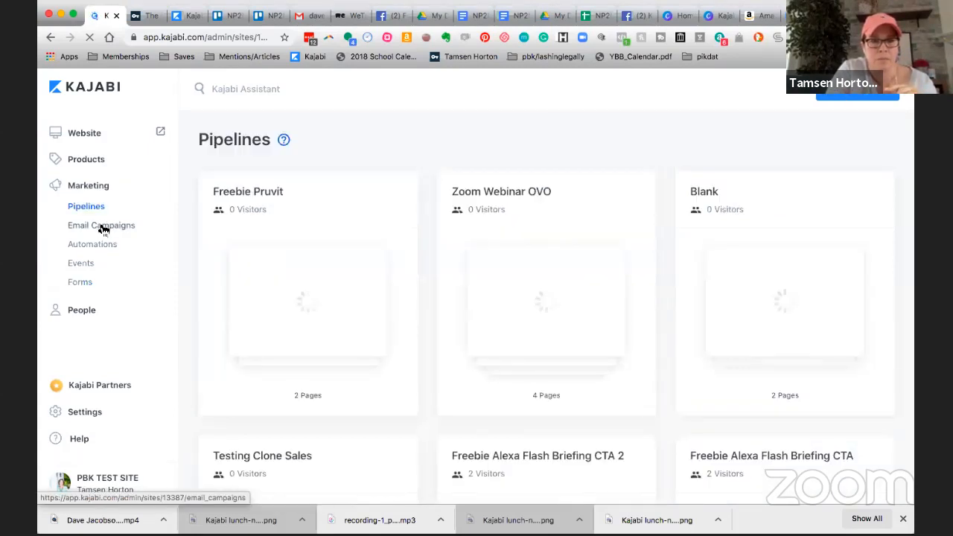
{"action": "left_click", "coordinate": [103, 226]}
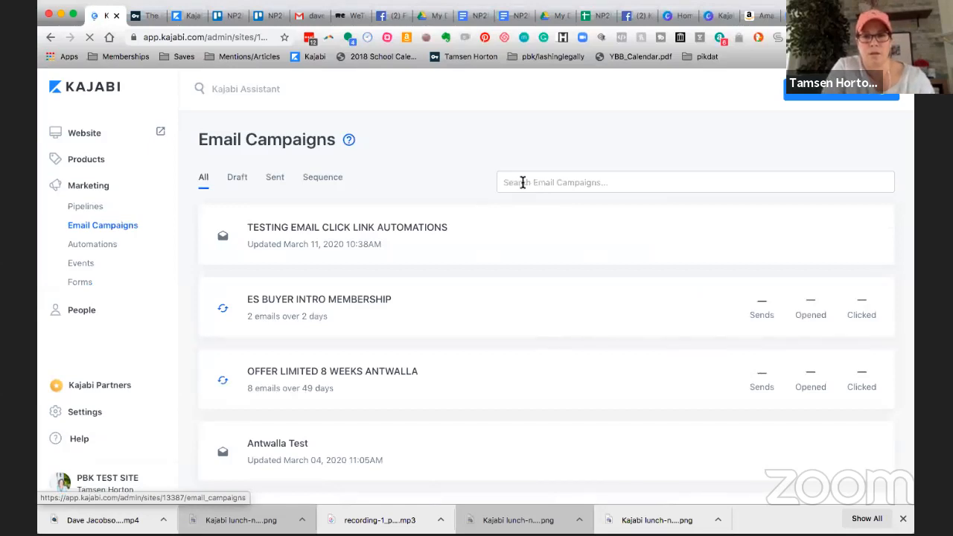
{"action": "left_click", "coordinate": [526, 182]}
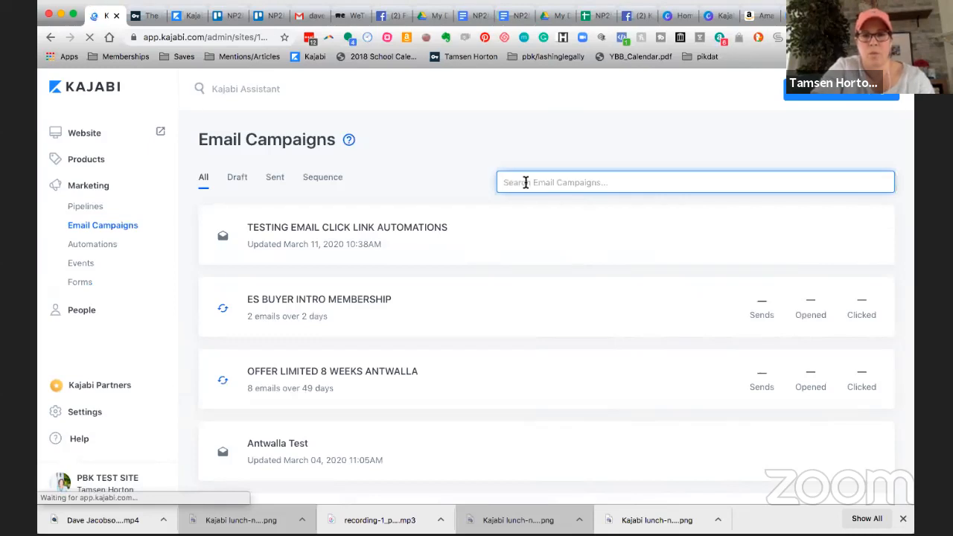
{"action": "type", "text": "nurture"}
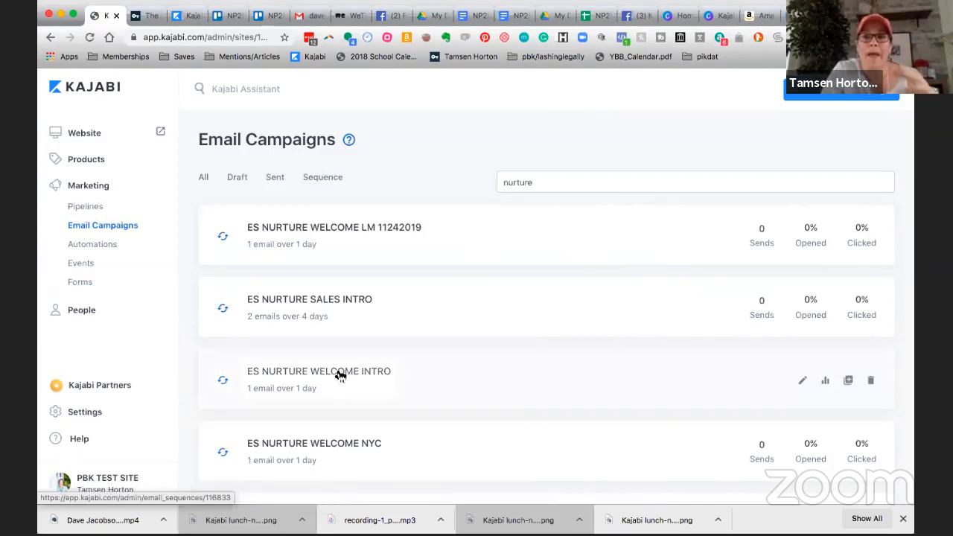
{"action": "left_click", "coordinate": [340, 375]}
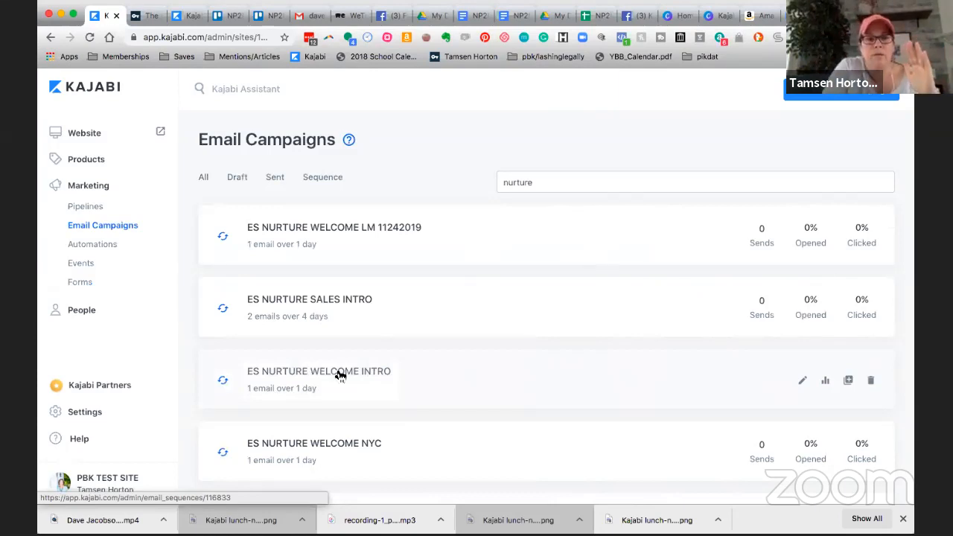
{"action": "left_click", "coordinate": [340, 375]}
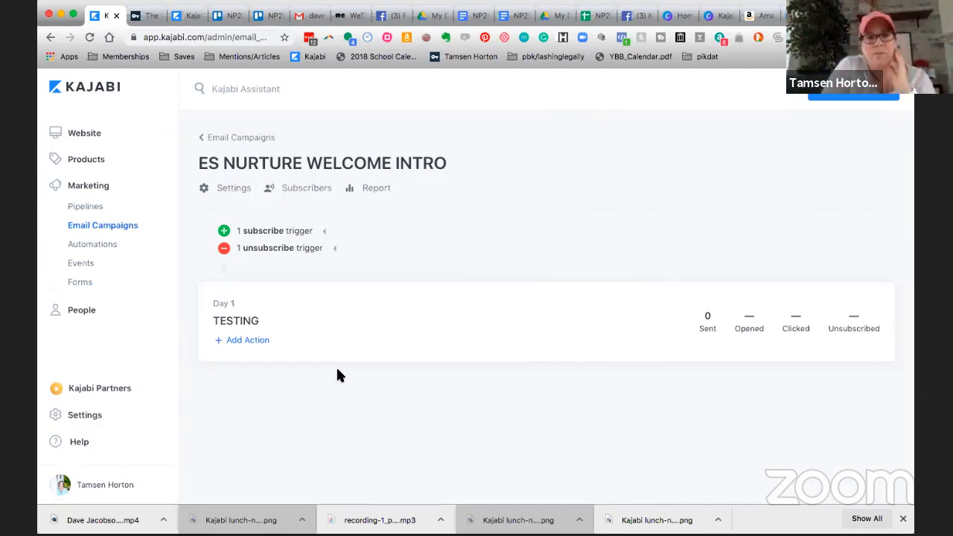
Examine the When, Then and If settings of the ES NURTURE WELCOME INTRO subscribe trigger, and close the automation without changes.
{"action": "left_click", "coordinate": [325, 232]}
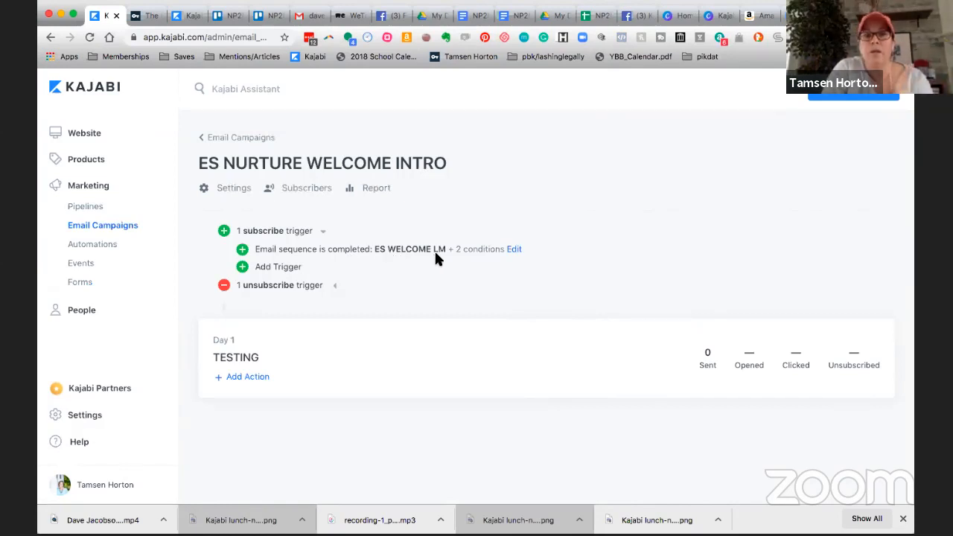
{"action": "left_click", "coordinate": [514, 251]}
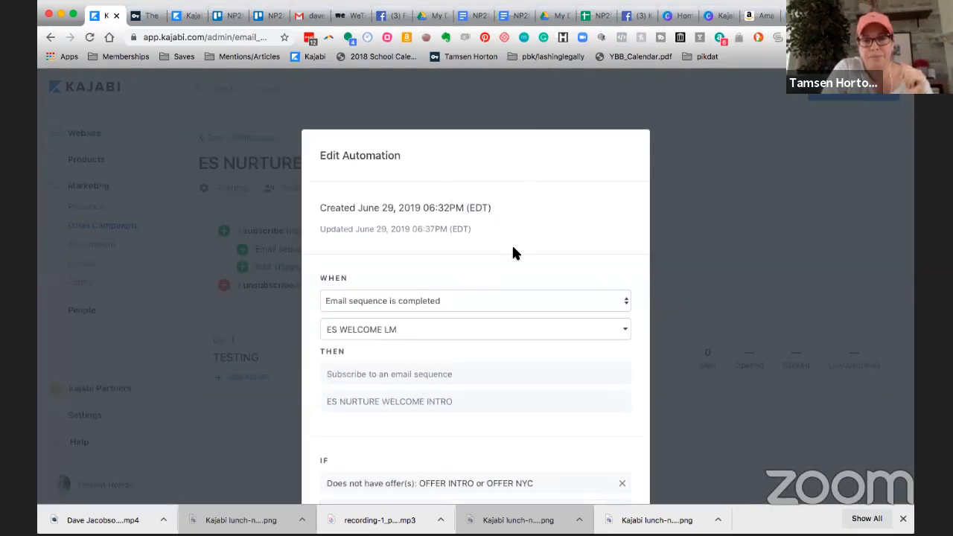
{"action": "scroll", "coordinate": [513, 253], "scroll_direction": "down", "scroll_amount": 2}
{"action": "scroll", "coordinate": [512, 253], "scroll_direction": "down", "scroll_amount": 2}
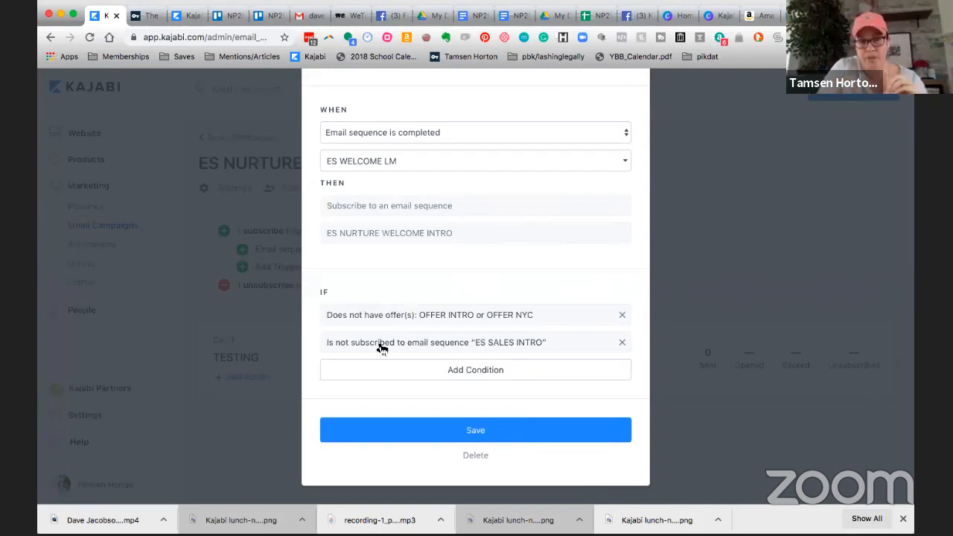
{"action": "scroll", "coordinate": [463, 295], "scroll_direction": "up", "scroll_amount": 5}
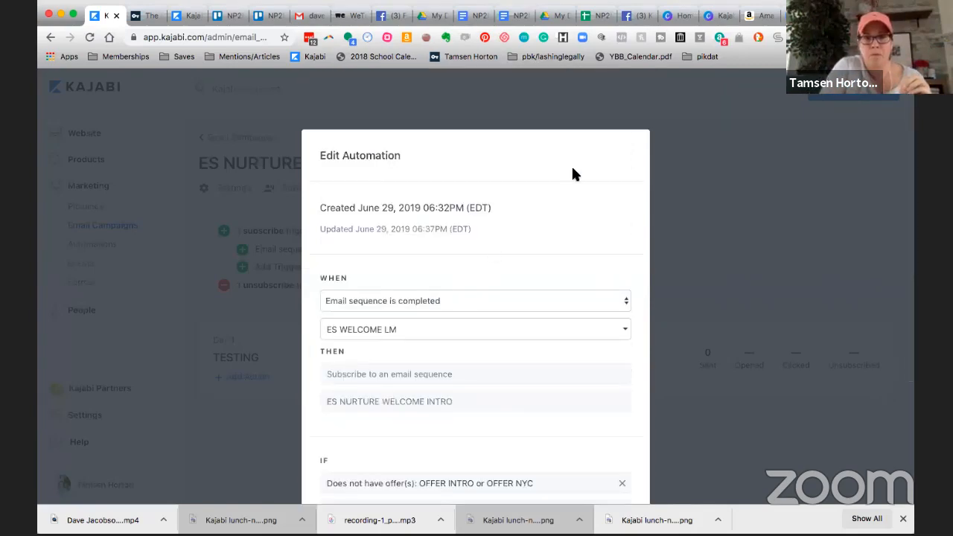
{"action": "left_click", "coordinate": [593, 106]}
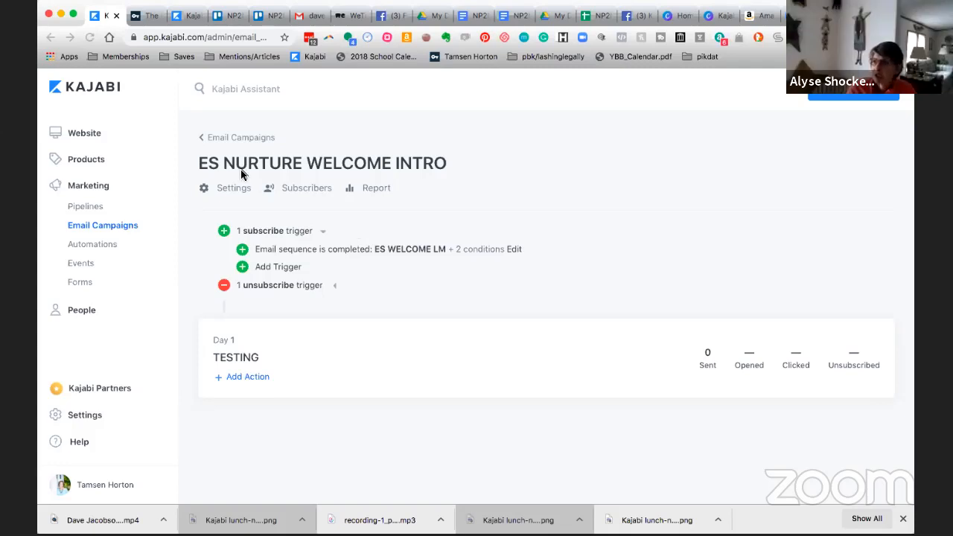
Create a new email campaign of type Email Sequence with the internal title "ES WELCOME LM 04042020".
{"action": "left_click", "coordinate": [117, 227]}
{"action": "left_click", "coordinate": [118, 227]}
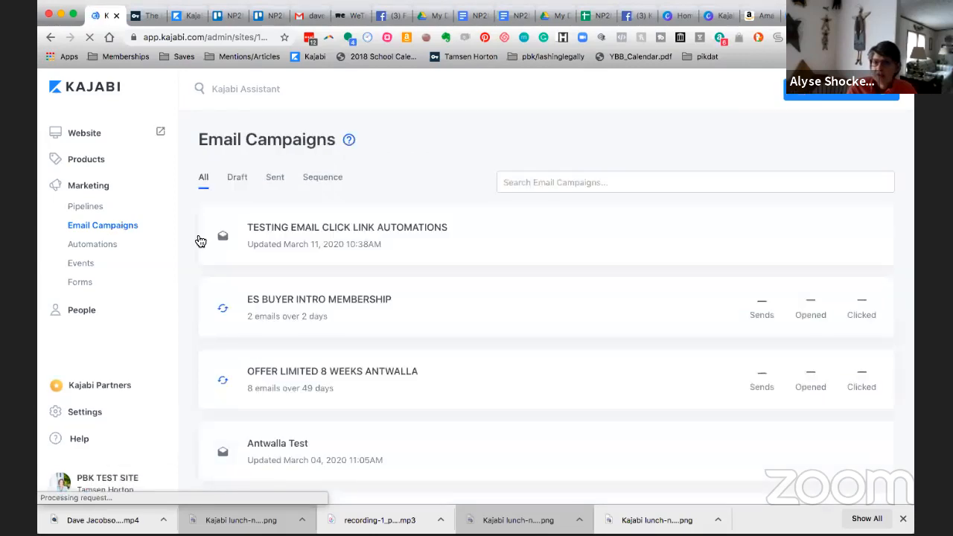
{"action": "left_click", "coordinate": [833, 93]}
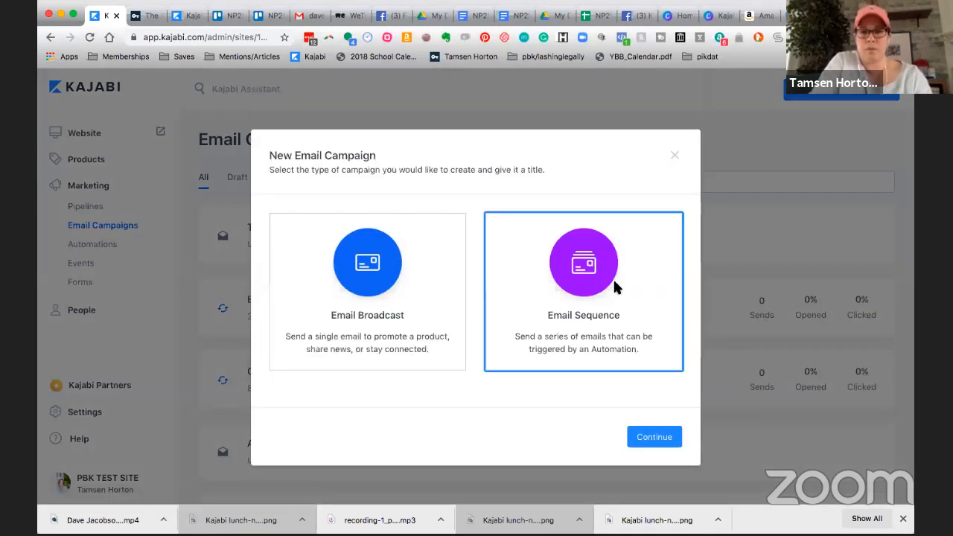
{"action": "left_click", "coordinate": [612, 287]}
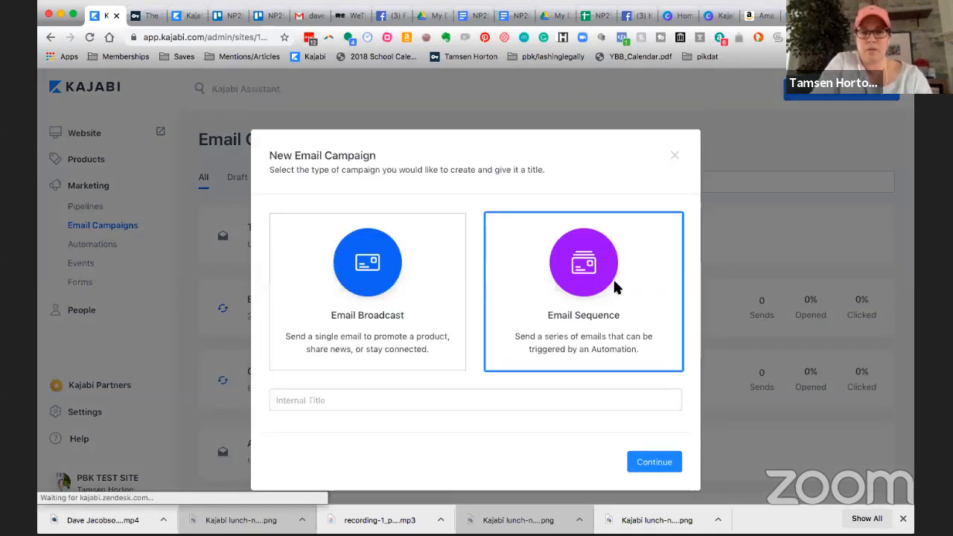
{"action": "left_click", "coordinate": [364, 400]}
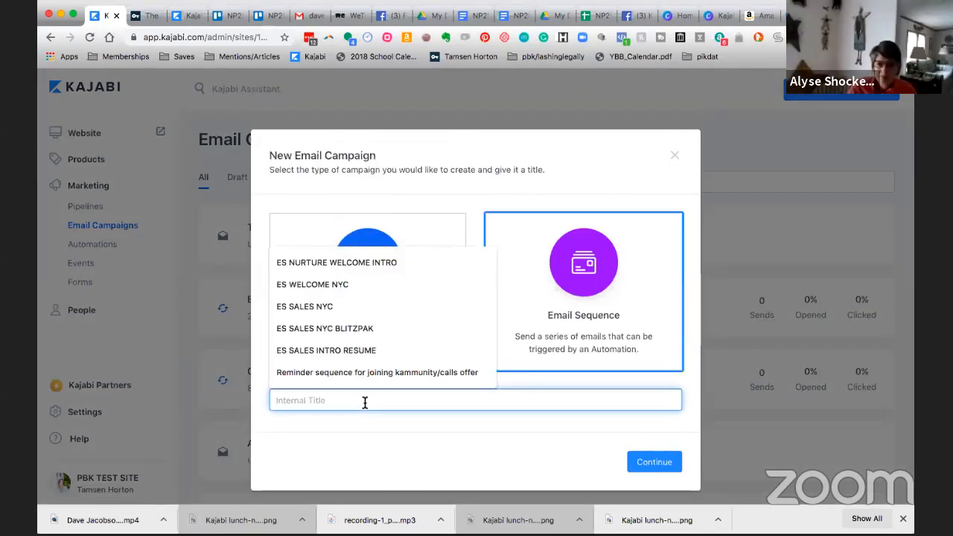
{"action": "type", "text": "ES WELCOME LM "}
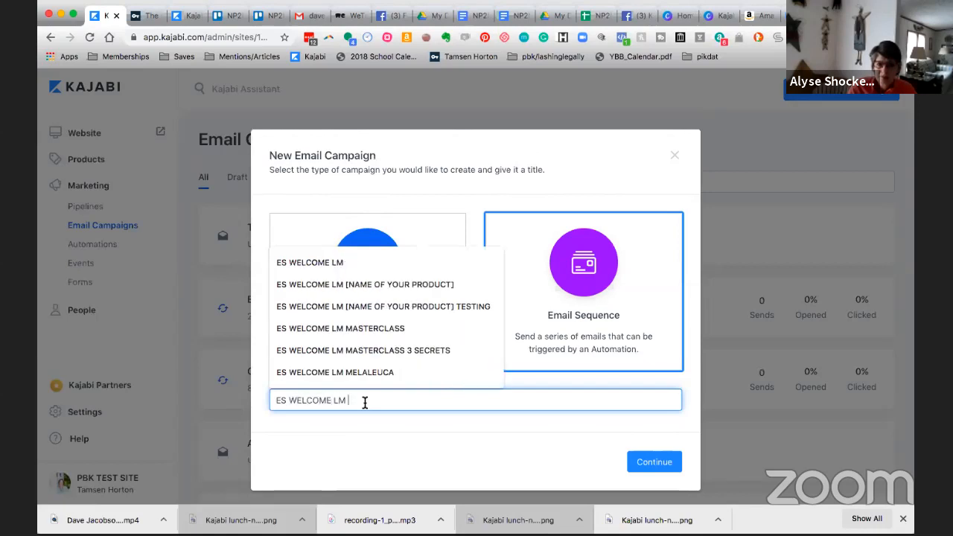
{"action": "type", "text": "04040"}
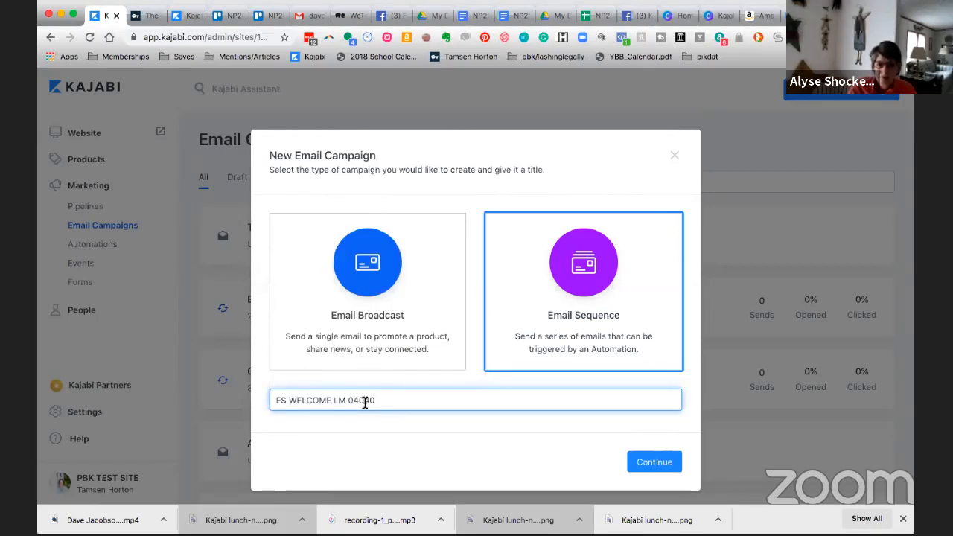
{"action": "key", "text": "BackSpace"}
{"action": "type", "text": "2020"}
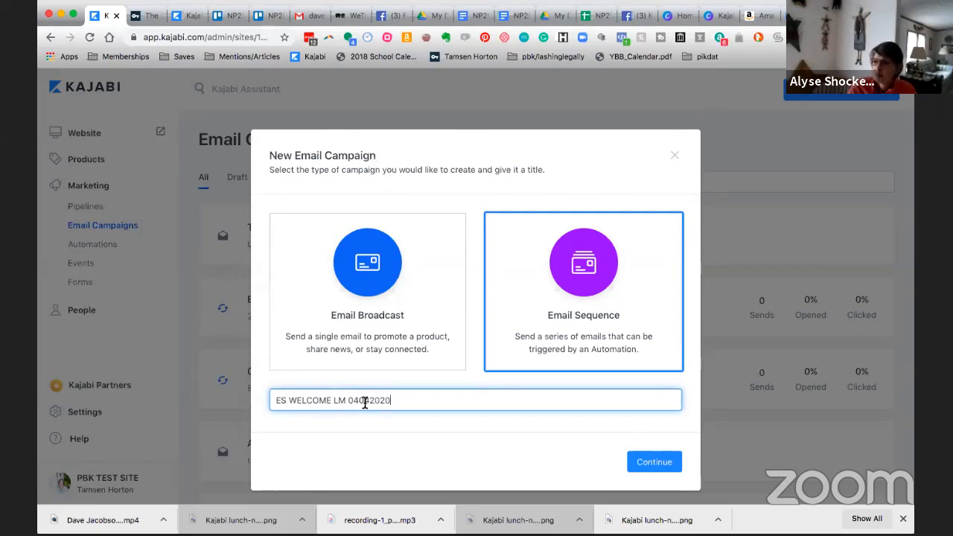
{"action": "key", "text": "Return"}
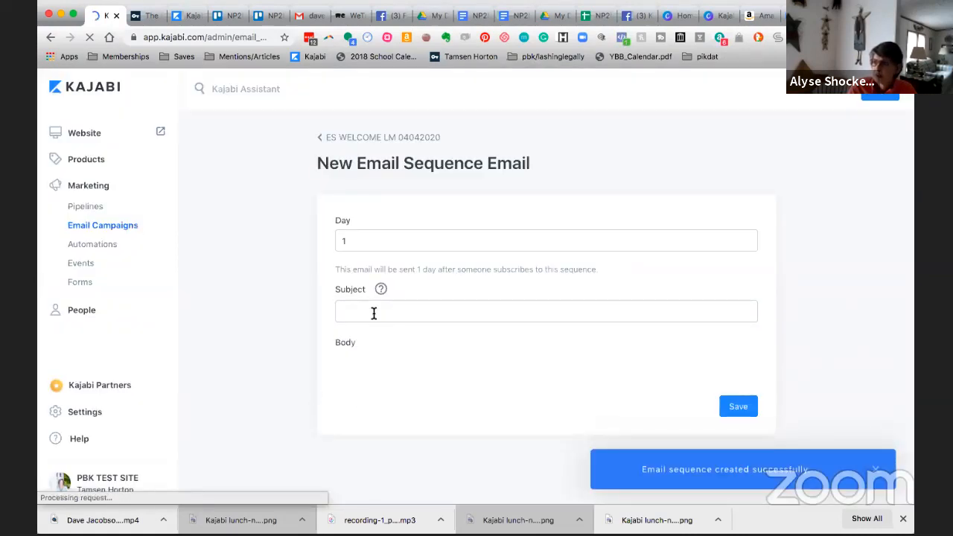
Create the Day 1 email of the ES WELCOME LM 04042020 sequence with TESTING as both subject and body, and save it.
{"action": "left_click", "coordinate": [373, 313]}
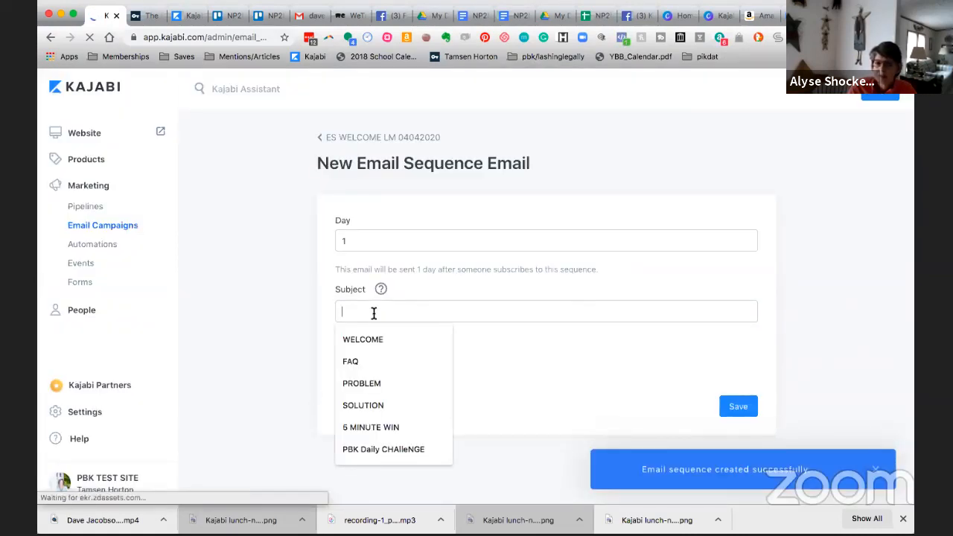
{"action": "type", "text": "TESTING"}
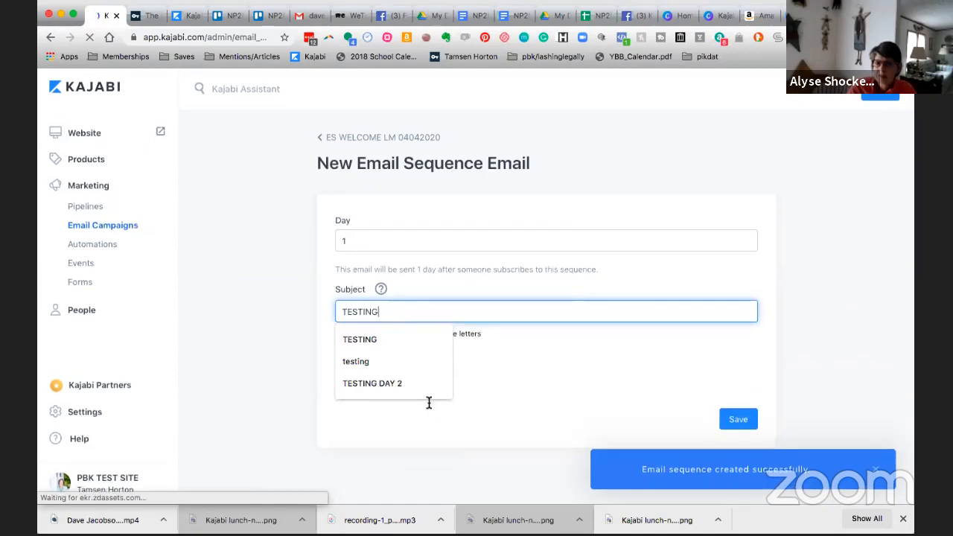
{"action": "left_click", "coordinate": [386, 391]}
{"action": "scroll", "coordinate": [385, 391], "scroll_direction": "down", "scroll_amount": 1}
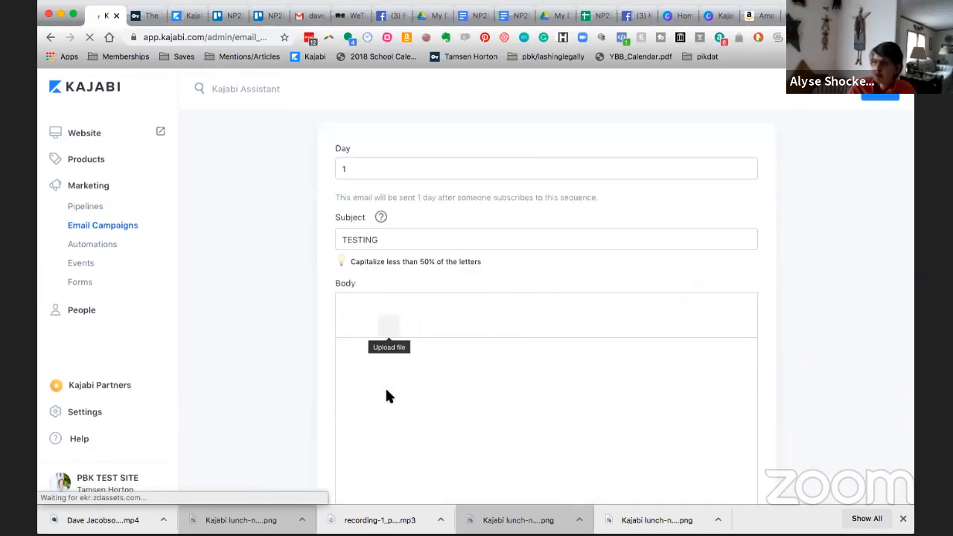
{"action": "left_click", "coordinate": [369, 354]}
{"action": "type", "text": "TESTING"}
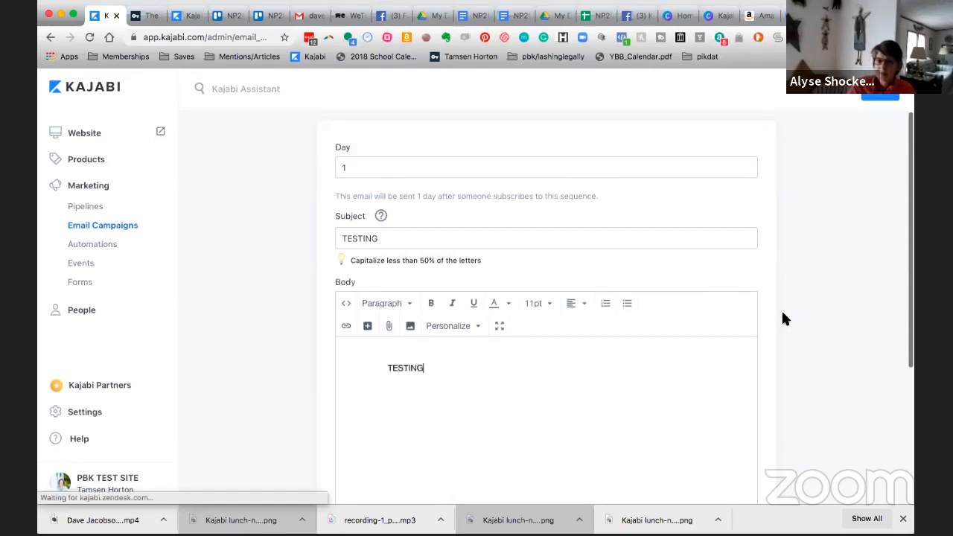
{"action": "scroll", "coordinate": [800, 314], "scroll_direction": "down", "scroll_amount": 5}
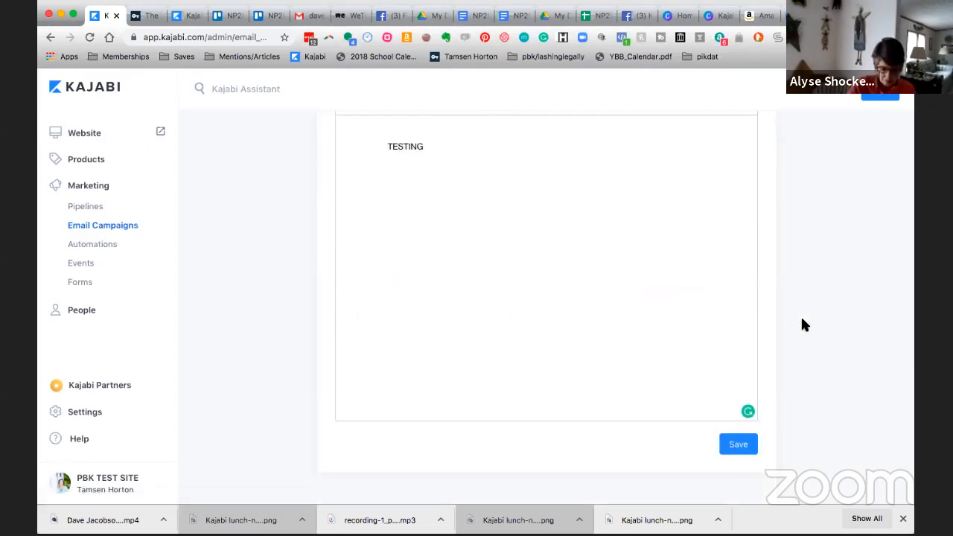
{"action": "left_click", "coordinate": [739, 437]}
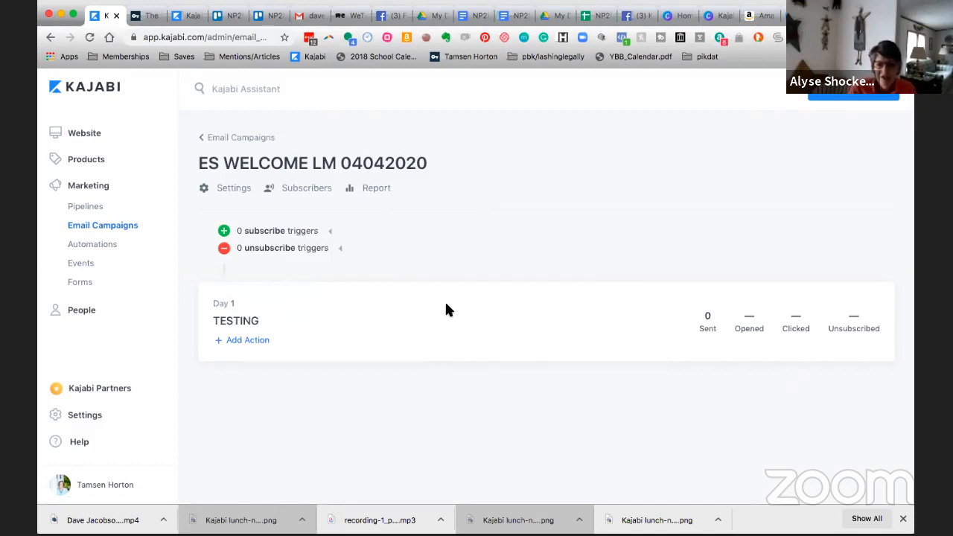
Add a subscribe trigger that fires when the OPTIN LM NAME form is submitted, and save the automation.
{"action": "scroll", "coordinate": [446, 304], "scroll_direction": "down", "scroll_amount": 1}
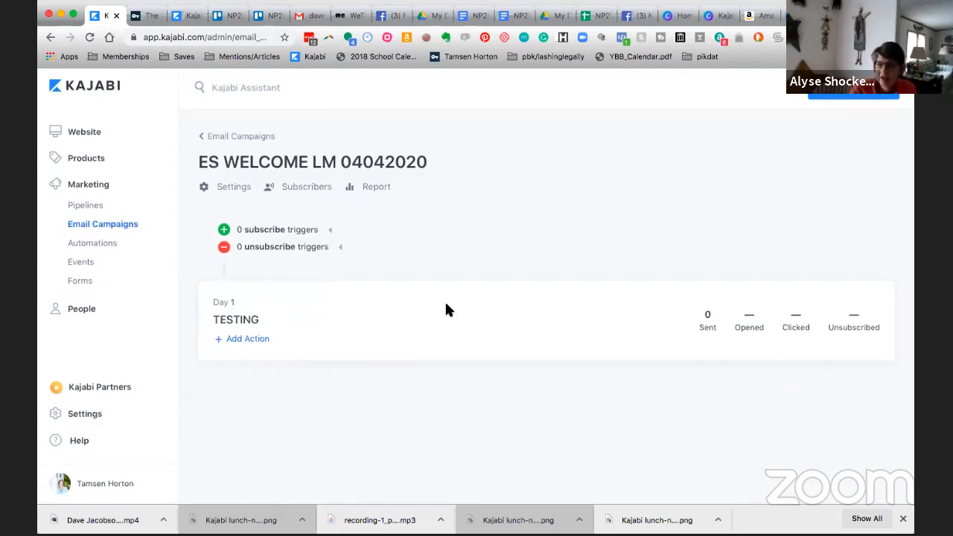
{"action": "scroll", "coordinate": [446, 304], "scroll_direction": "up", "scroll_amount": 1}
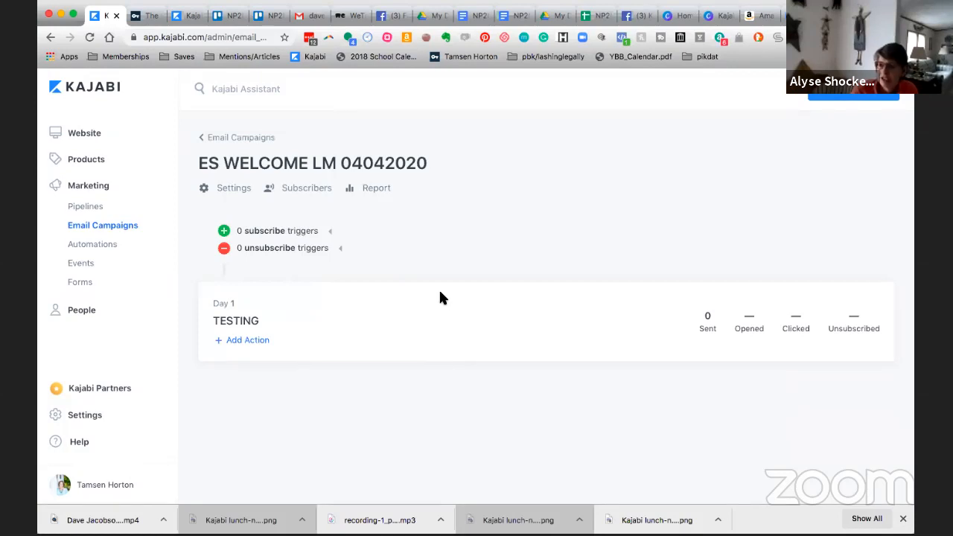
{"action": "left_click", "coordinate": [332, 231]}
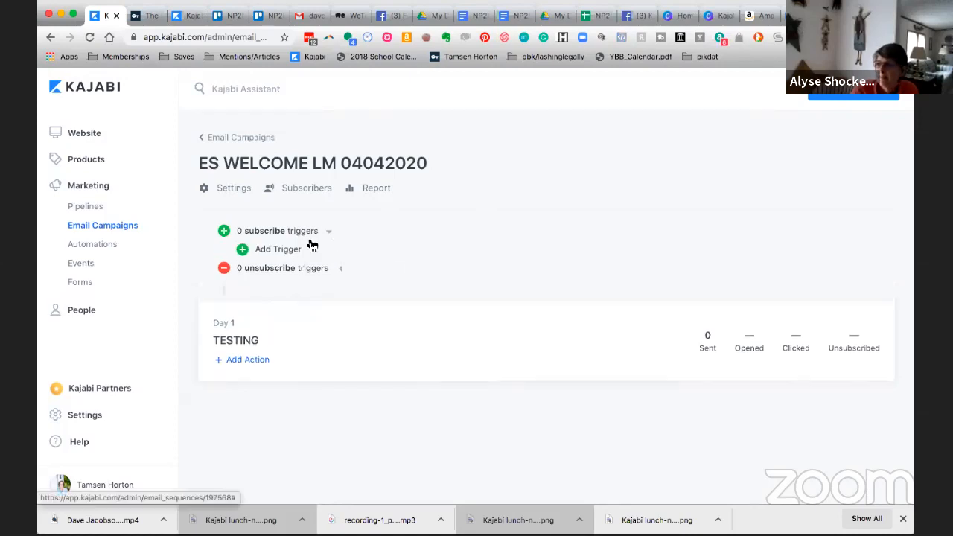
{"action": "left_click", "coordinate": [288, 251]}
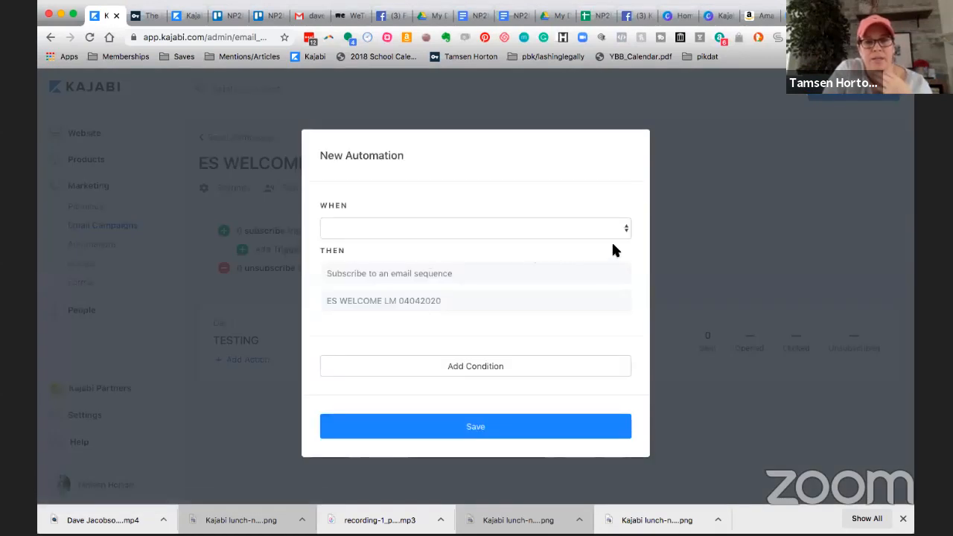
{"action": "left_click", "coordinate": [625, 236]}
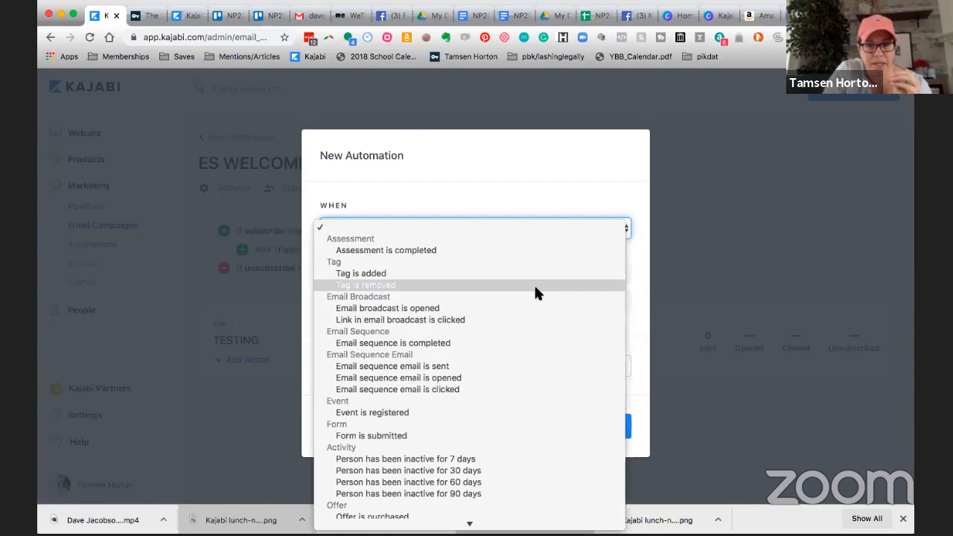
{"action": "scroll", "coordinate": [533, 283], "scroll_direction": "down", "scroll_amount": 3}
{"action": "left_click", "coordinate": [421, 371]}
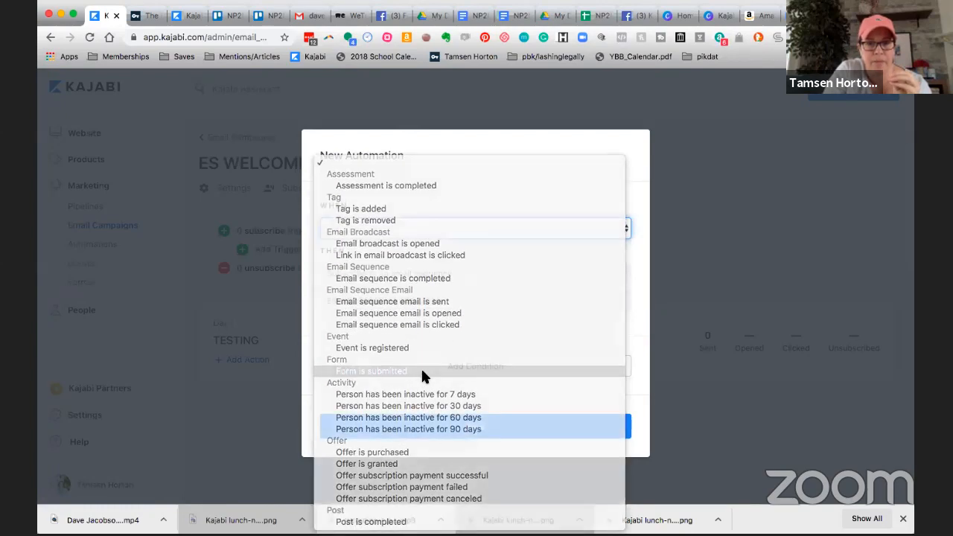
{"action": "left_click", "coordinate": [436, 257]}
{"action": "type", "text": "OPTIN"}
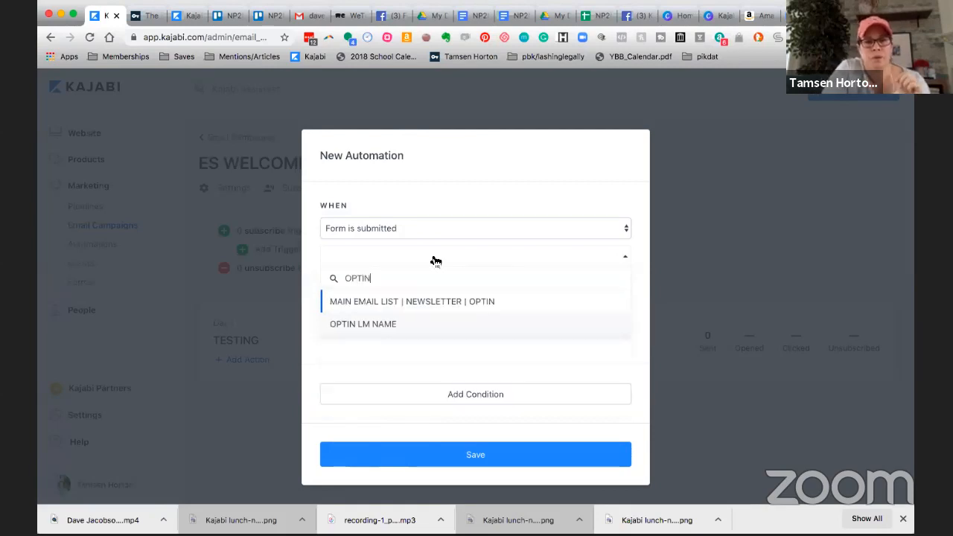
{"action": "left_click", "coordinate": [388, 325]}
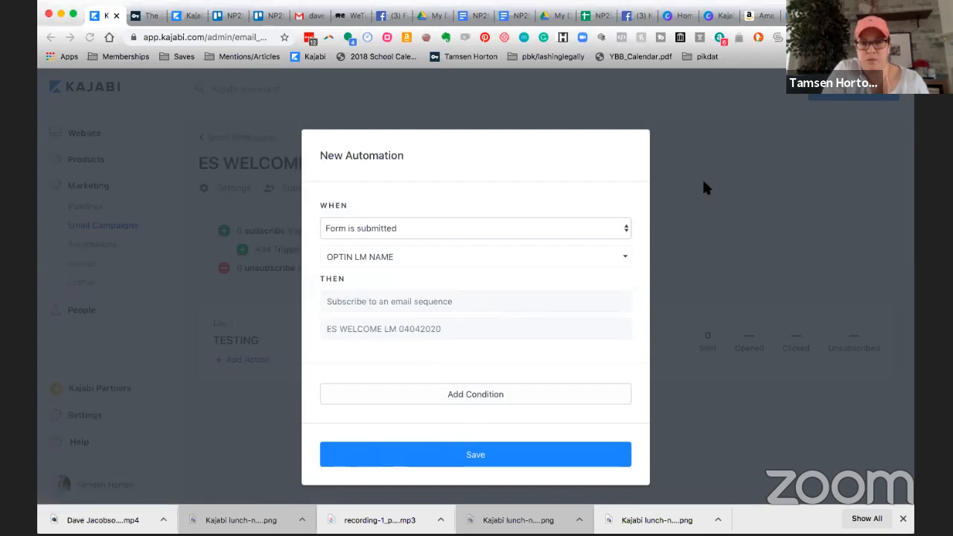
{"action": "left_click", "coordinate": [481, 458]}
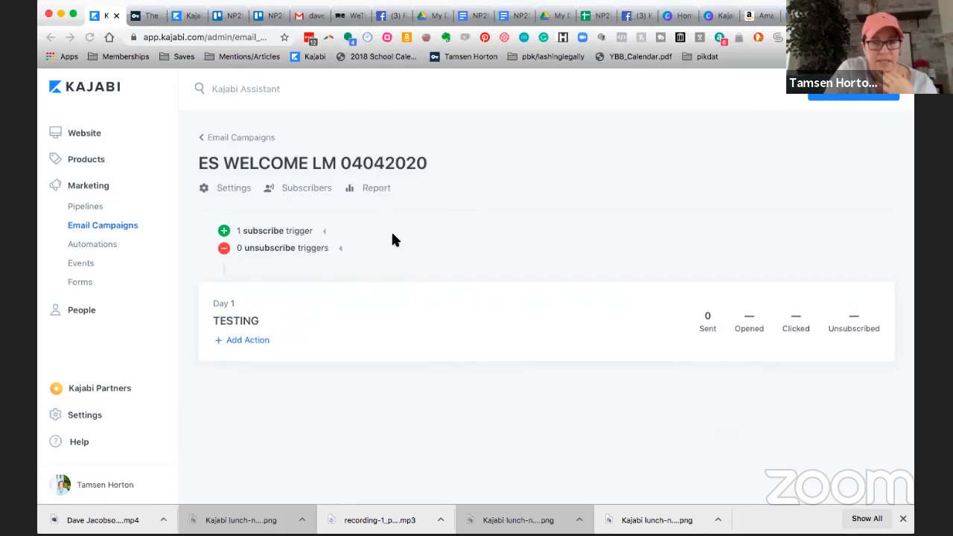
Add another email to the sequence for Day 5 with the subject "SALES INTRO LINK".
{"action": "left_click", "coordinate": [838, 97]}
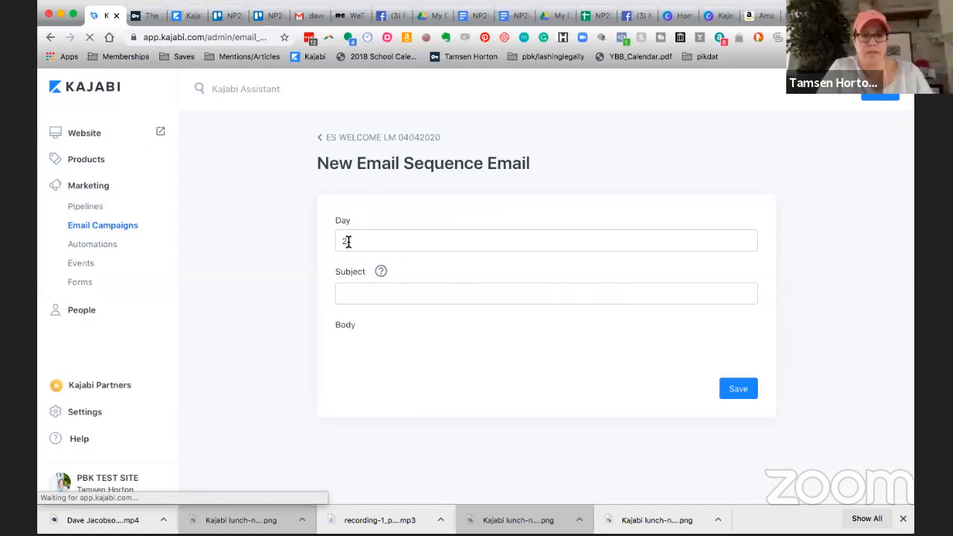
{"action": "double_click", "coordinate": [347, 241]}
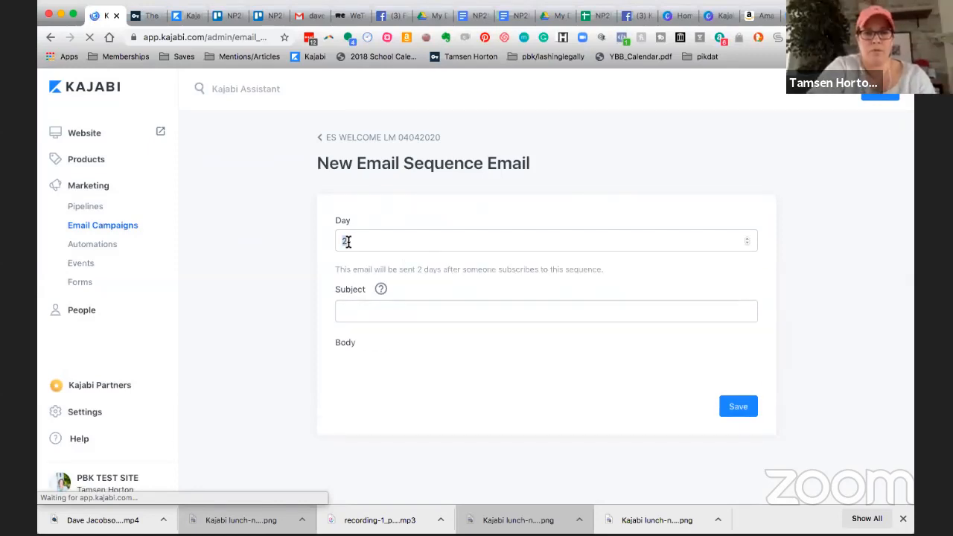
{"action": "type", "text": "5"}
{"action": "left_click", "coordinate": [360, 311]}
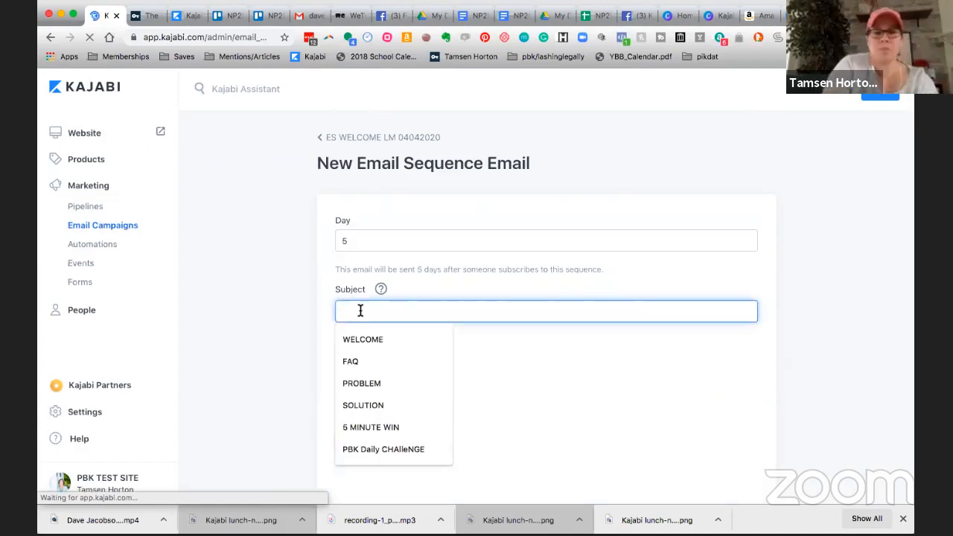
{"action": "type", "text": "SALE"}
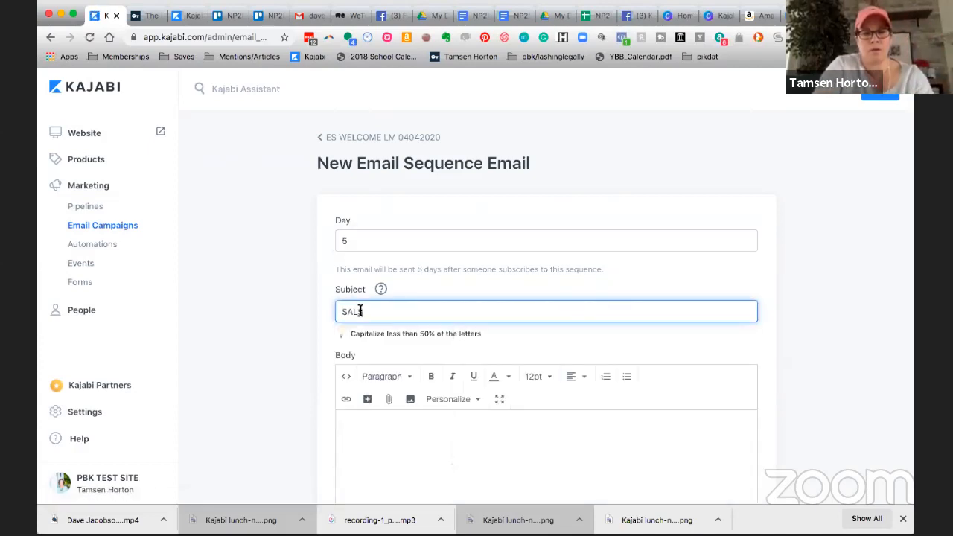
{"action": "key", "text": "BackSpace"}
{"action": "type", "text": "LES INTRO LINK"}
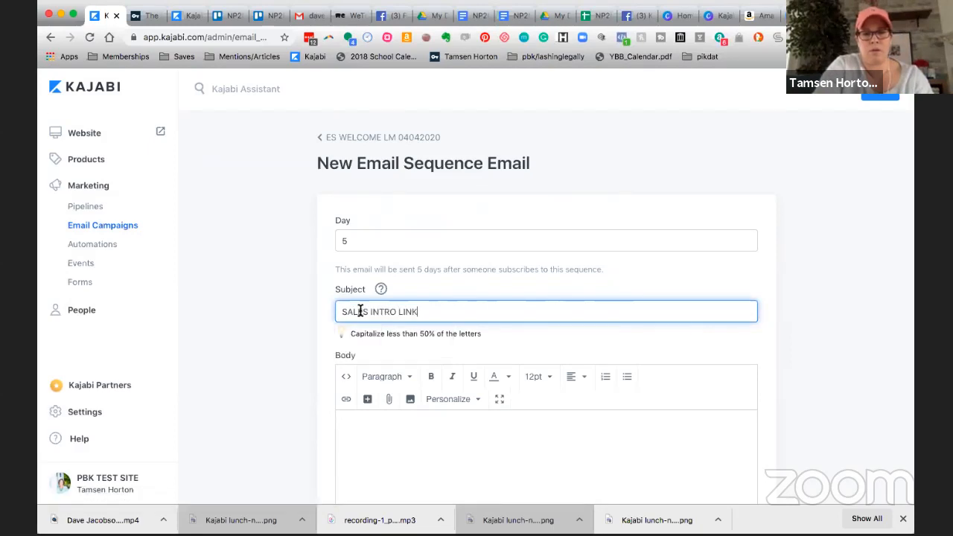
{"action": "key", "text": "Return"}
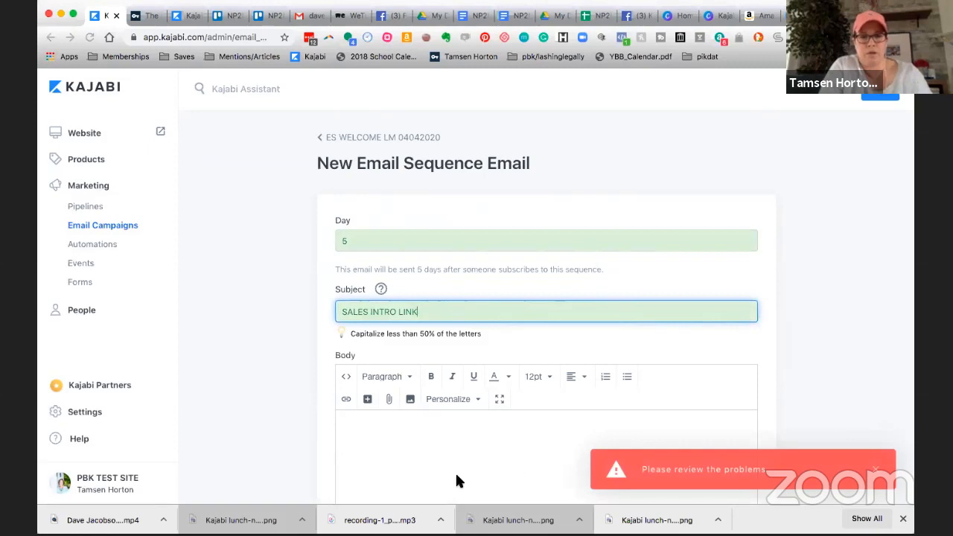
Enter the website's full https URL ending in /sales-intro as the email body, and save the Day 5 email.
{"action": "left_click", "coordinate": [408, 423]}
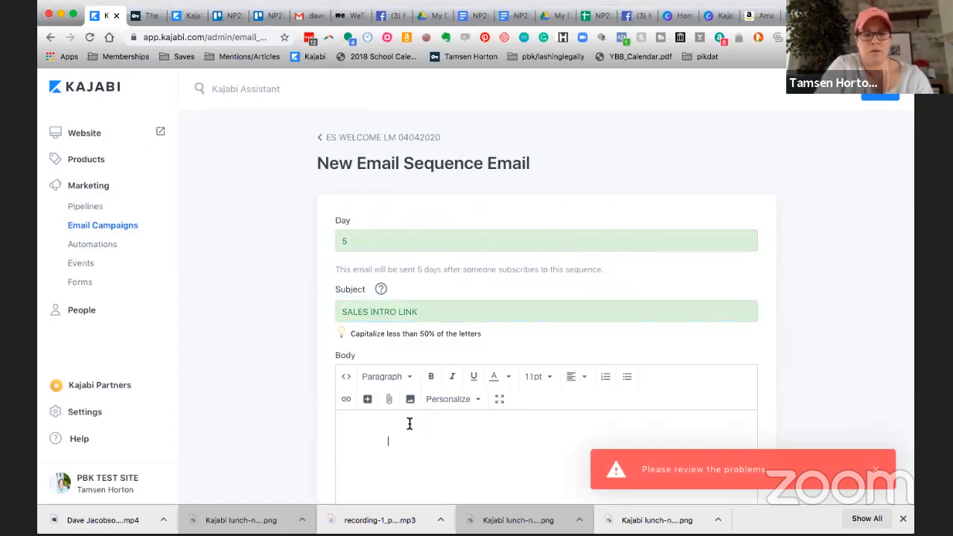
{"action": "type", "text": "https://www.tamsenhorton.com/sales-intro"}
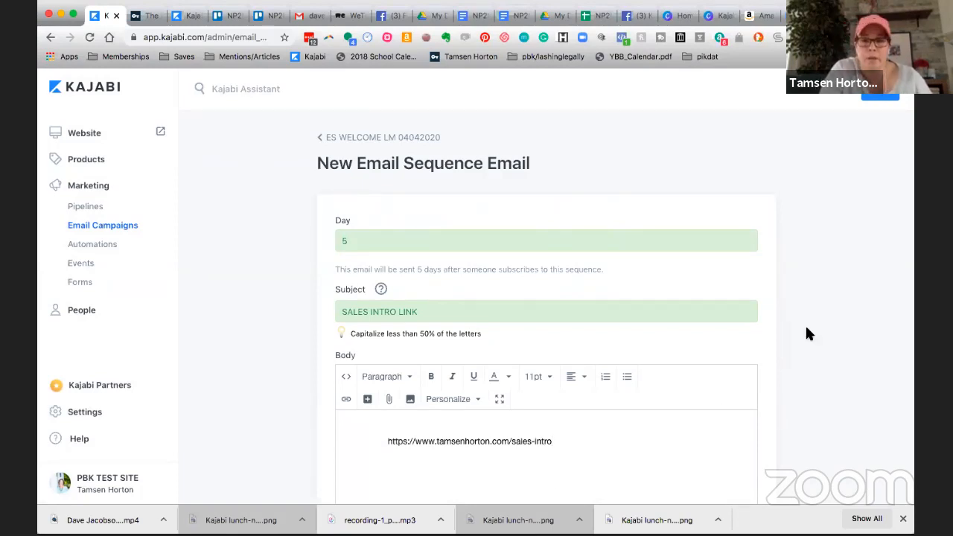
{"action": "left_click", "coordinate": [881, 99]}
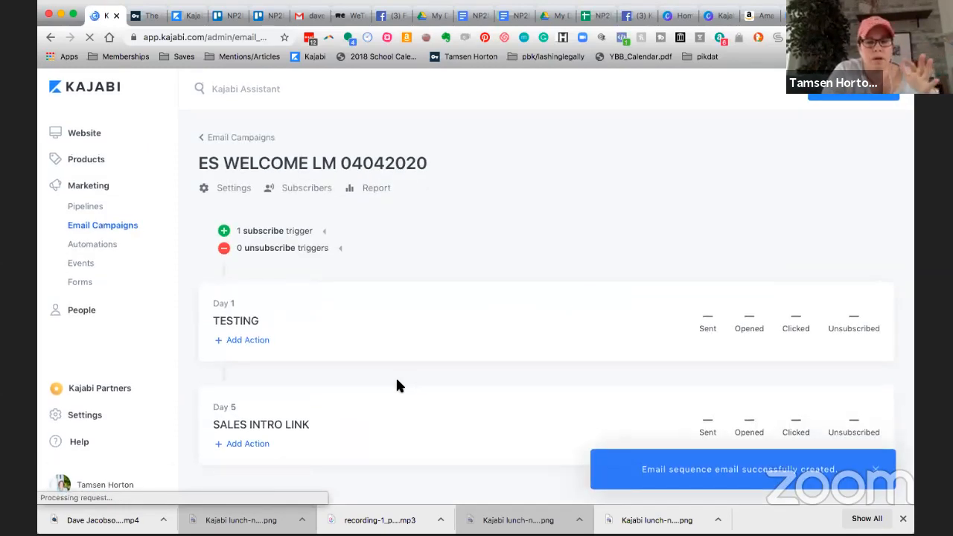
{"action": "left_click", "coordinate": [251, 444]}
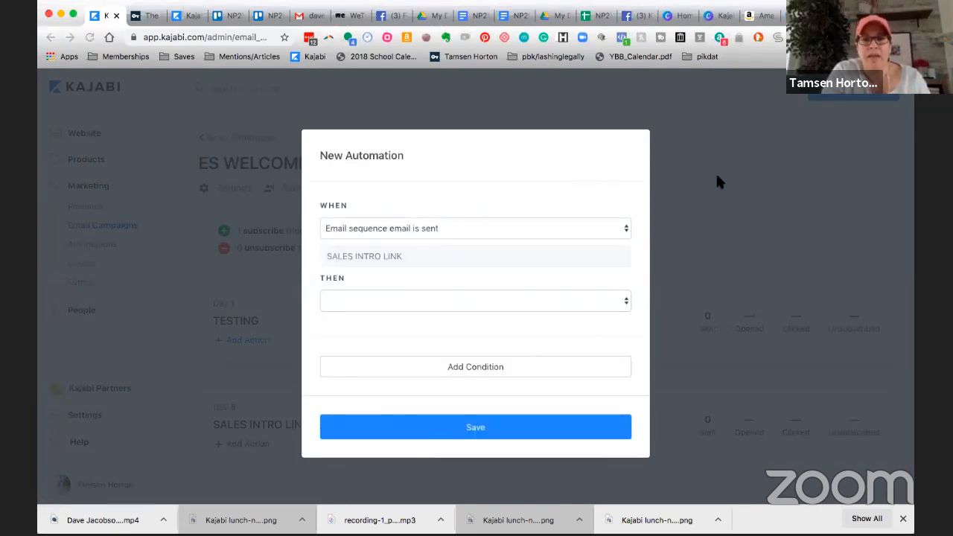
{"action": "left_click", "coordinate": [623, 229]}
{"action": "left_click", "coordinate": [578, 251]}
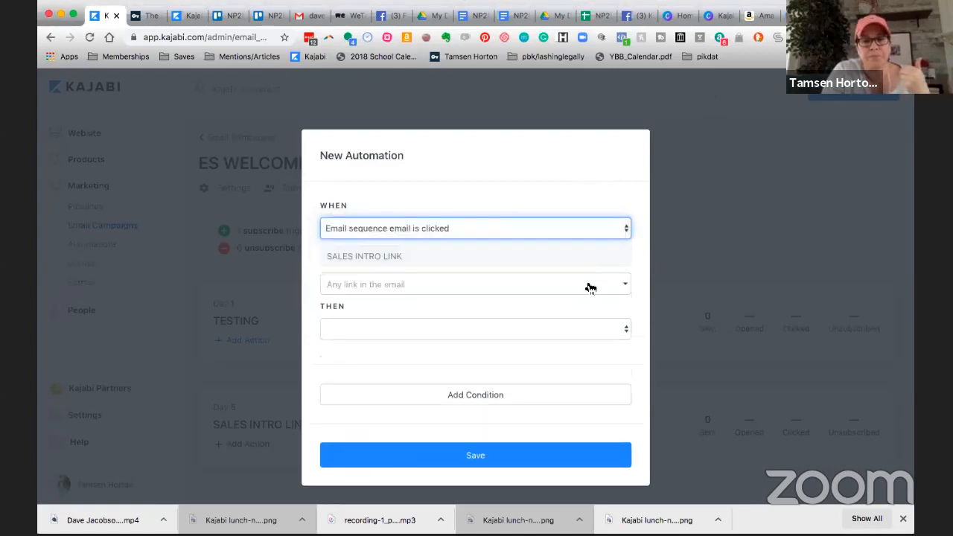
{"action": "left_click", "coordinate": [626, 286]}
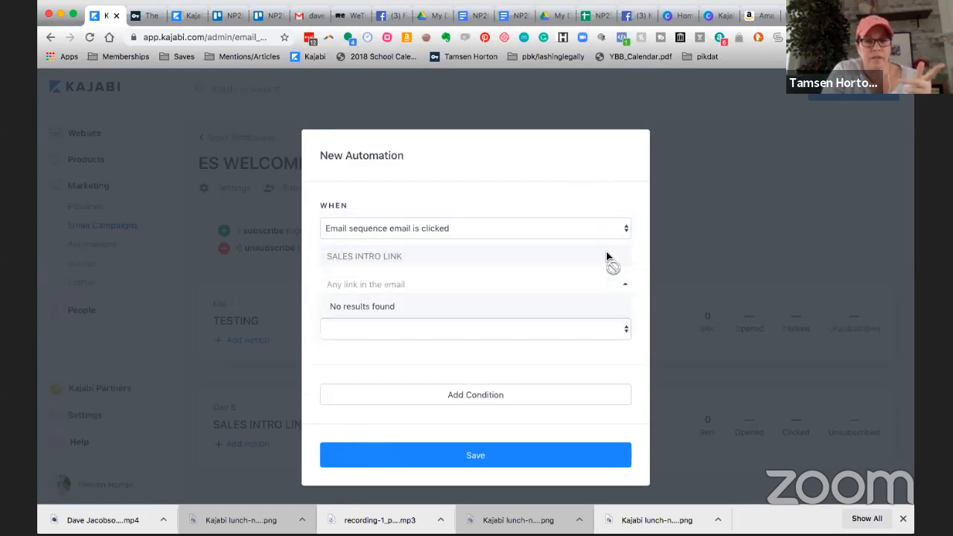
{"action": "left_click", "coordinate": [609, 260]}
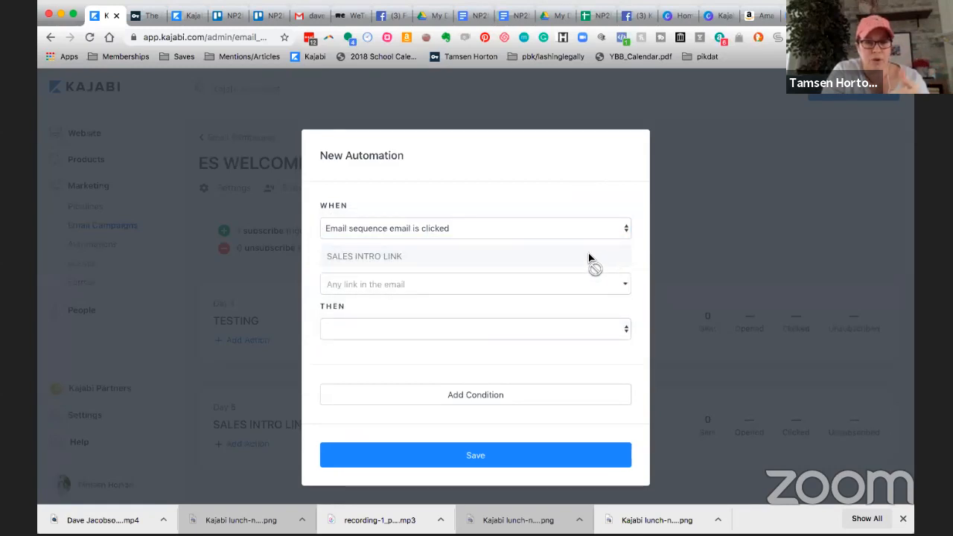
{"action": "left_click", "coordinate": [624, 288]}
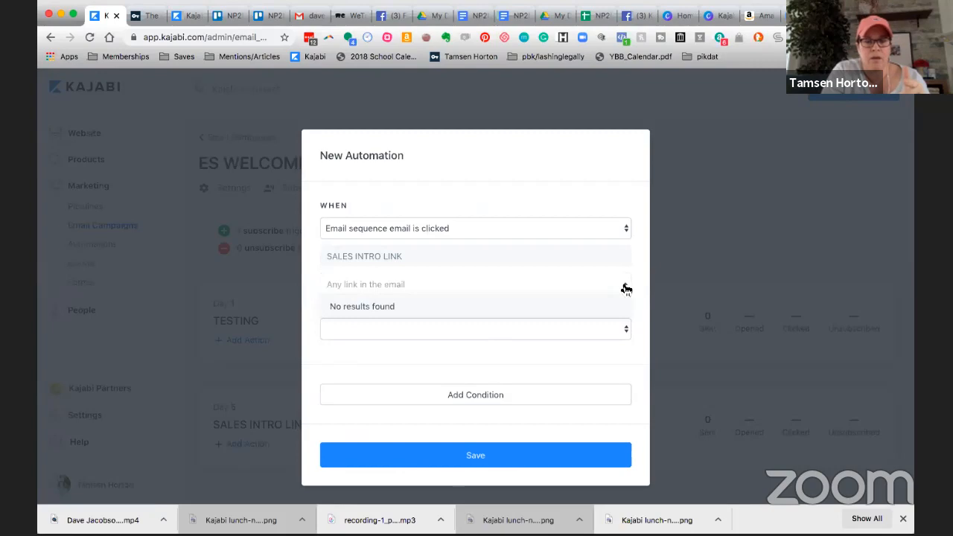
{"action": "left_click", "coordinate": [666, 286]}
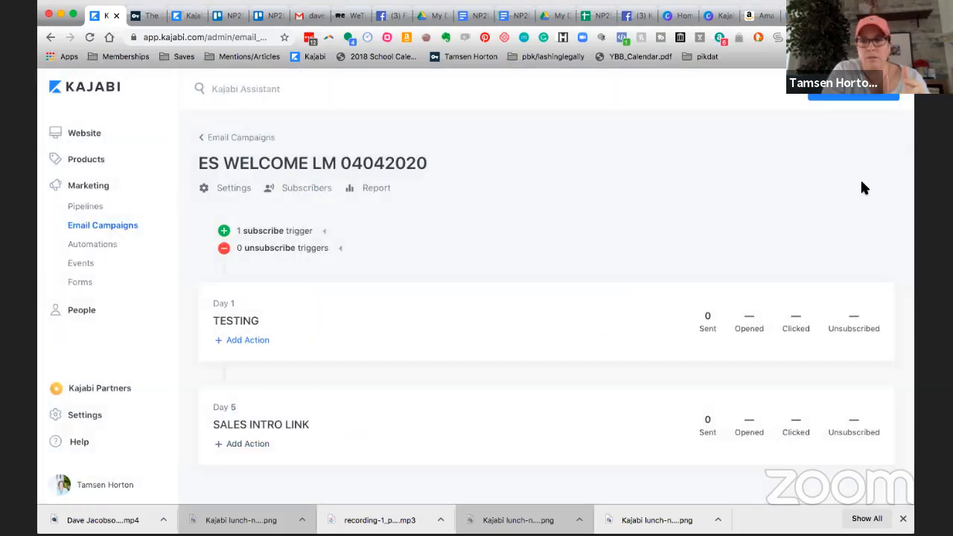
Reopen the SALES INTRO LINK email, turn the sales-intro URL in the body into a hyperlink, and save the email.
{"action": "left_click", "coordinate": [269, 431]}
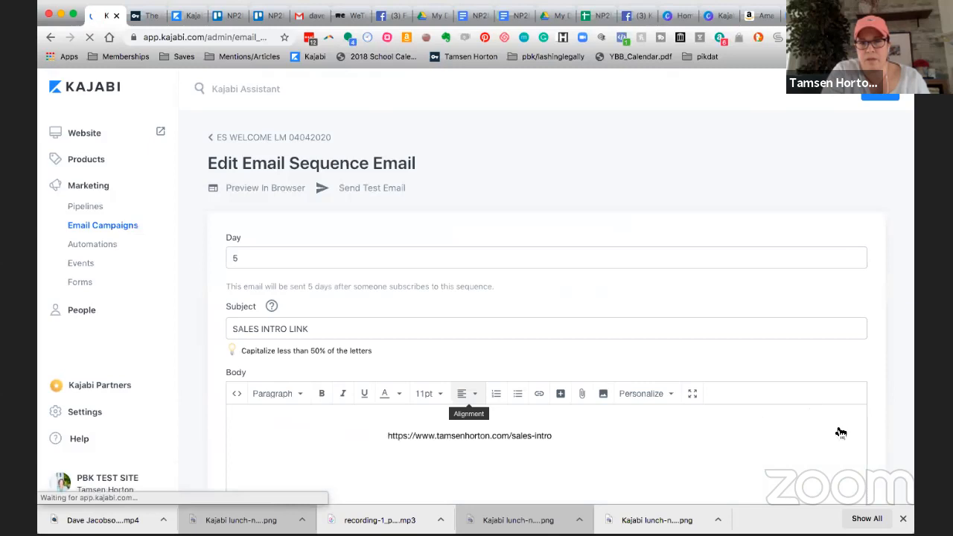
{"action": "left_click", "coordinate": [881, 96]}
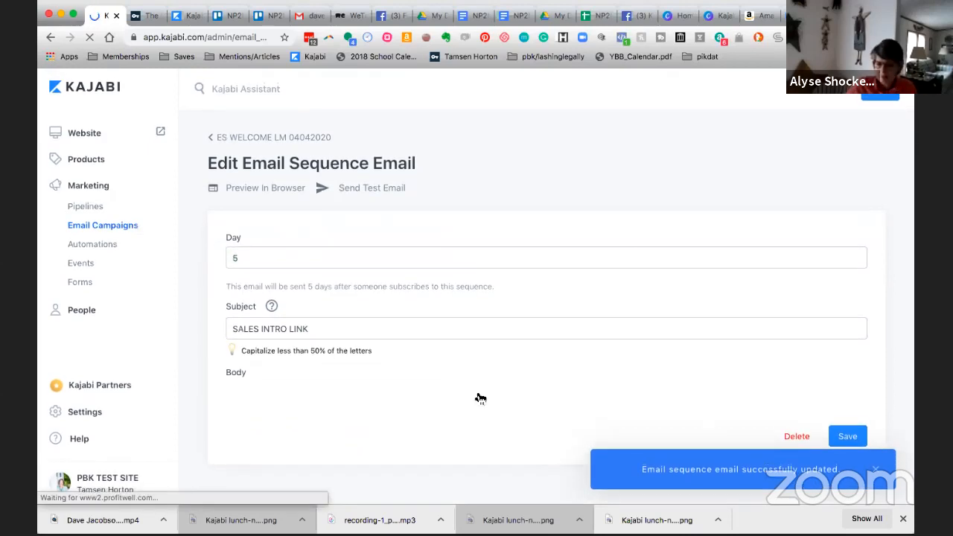
{"action": "scroll", "coordinate": [557, 416], "scroll_direction": "down", "scroll_amount": 2}
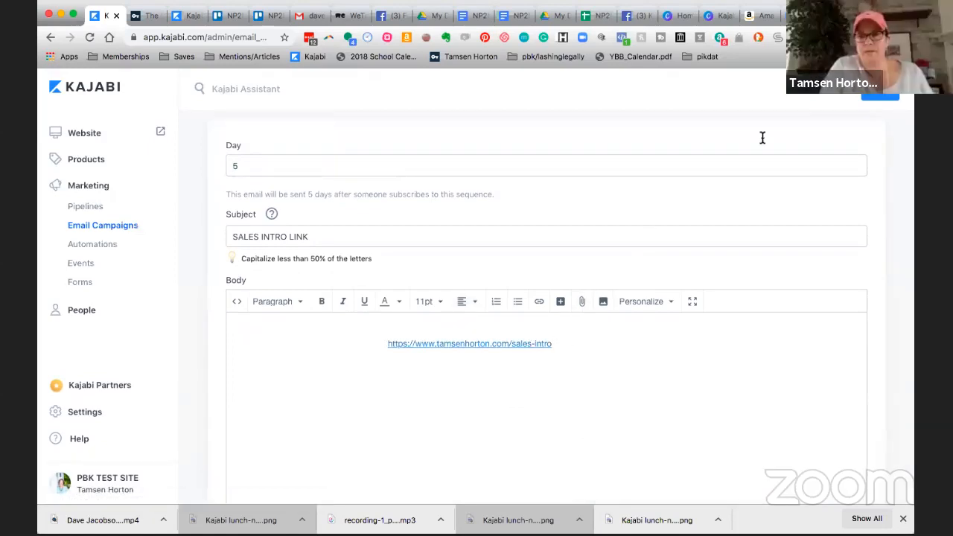
{"action": "left_click", "coordinate": [881, 97]}
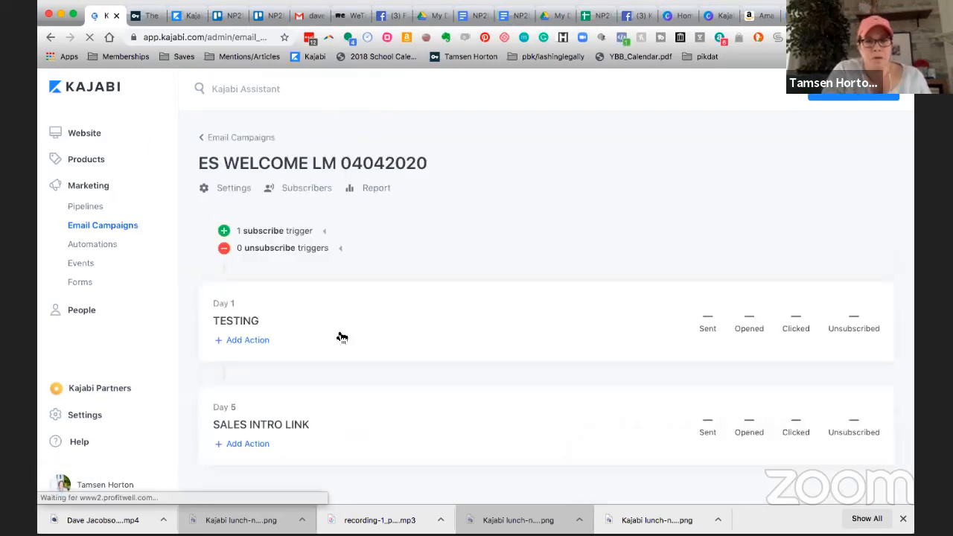
Start a new automation on the Day 5 SALES INTRO LINK email that fires when its sales-intro link is clicked.
{"action": "left_click", "coordinate": [251, 445]}
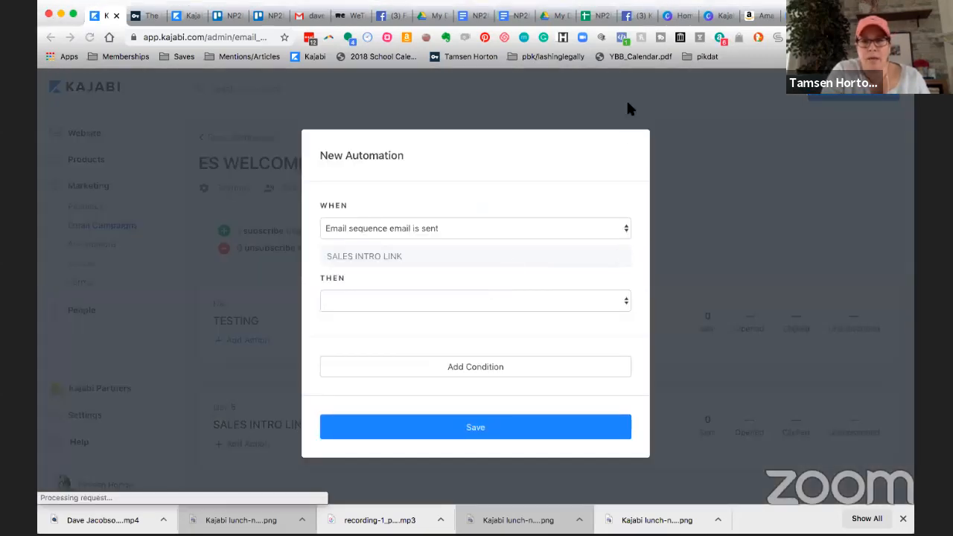
{"action": "left_click", "coordinate": [626, 234]}
{"action": "left_click", "coordinate": [611, 253]}
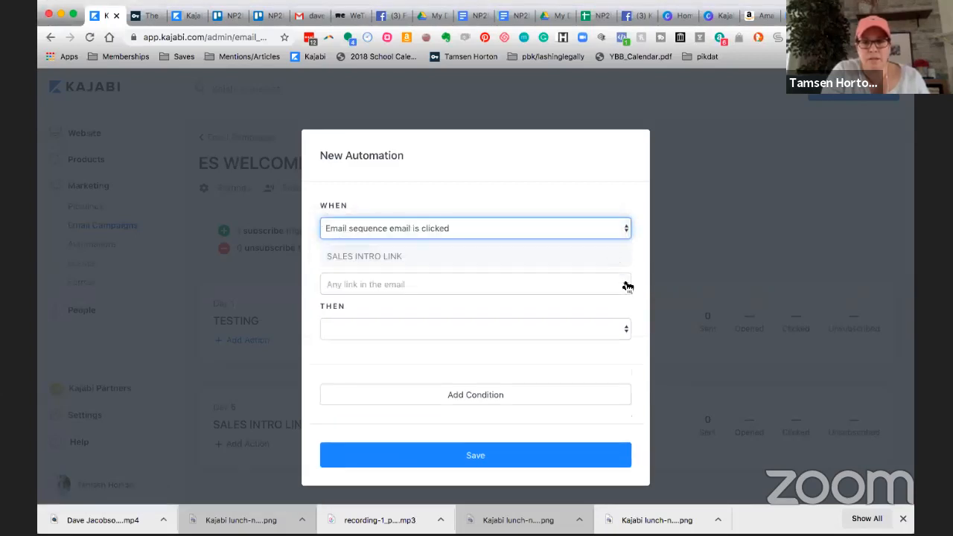
{"action": "left_click", "coordinate": [628, 285]}
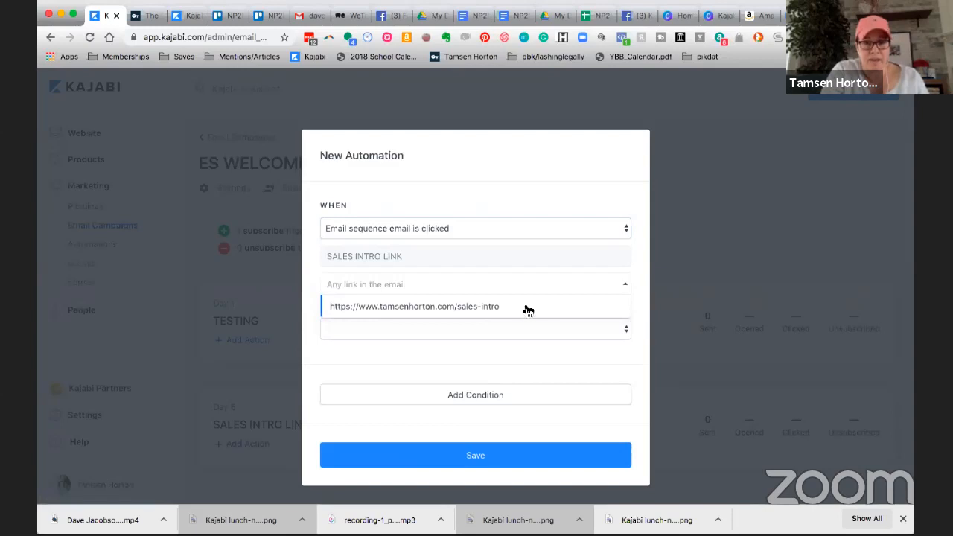
{"action": "left_click", "coordinate": [527, 308]}
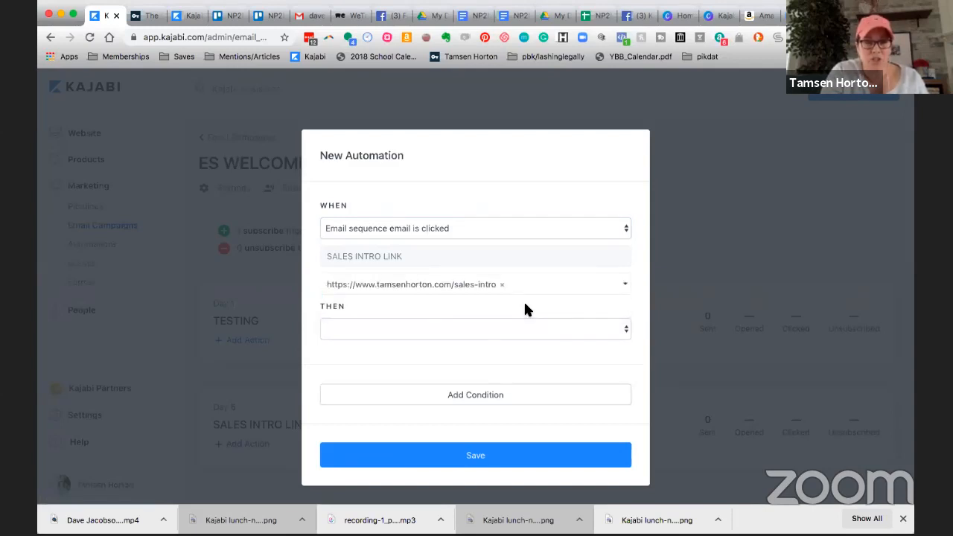
Make the automation subscribe the contact to the ES SALES INTRO email sequence, and save it.
{"action": "left_click", "coordinate": [626, 328]}
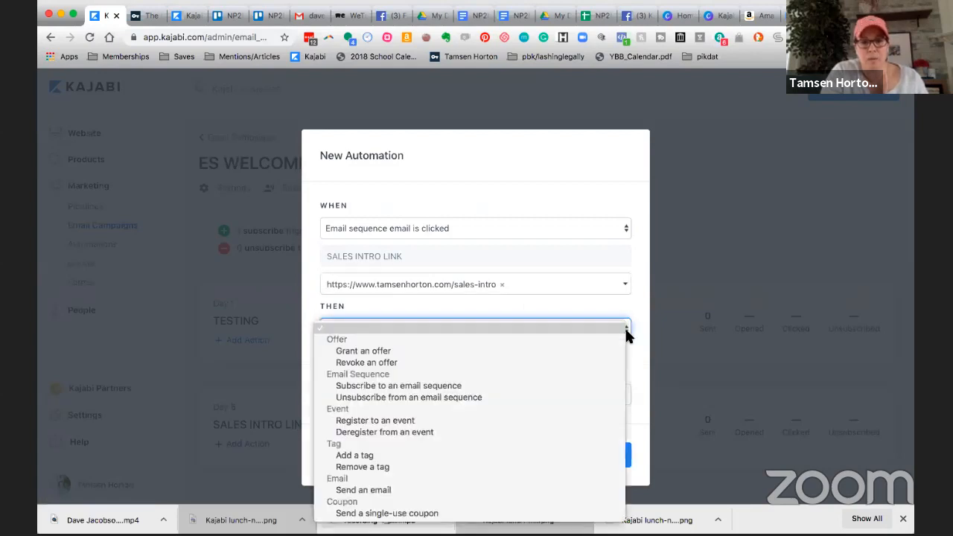
{"action": "left_click", "coordinate": [490, 386]}
{"action": "left_click", "coordinate": [475, 358]}
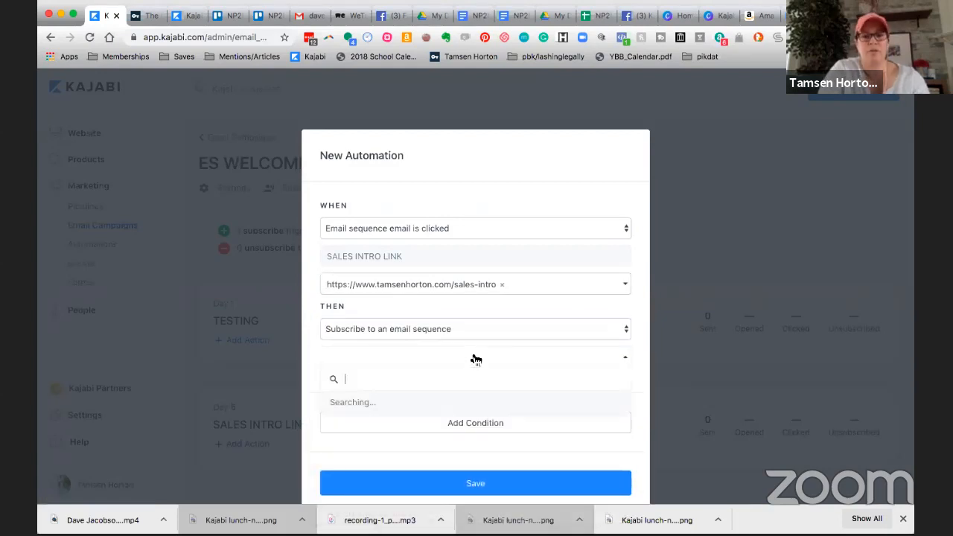
{"action": "type", "text": "sales"}
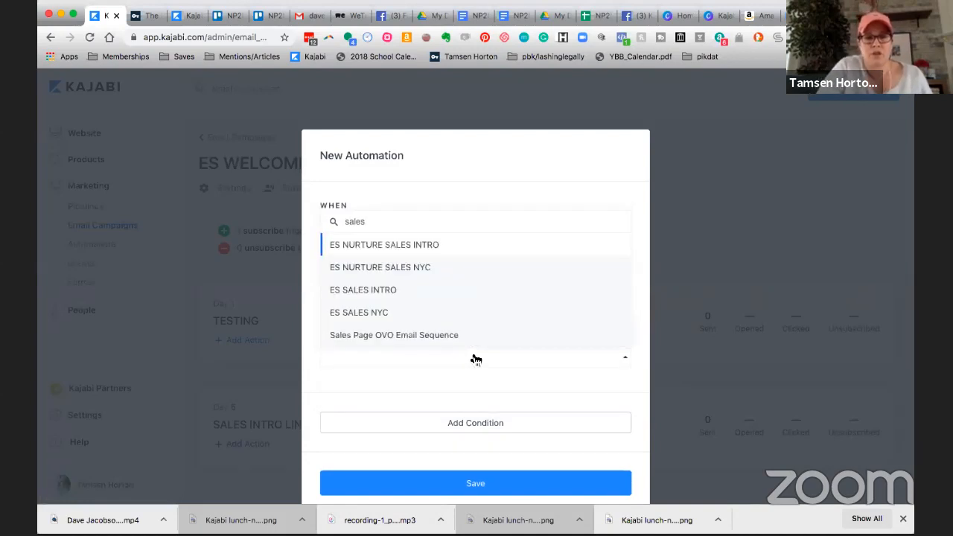
{"action": "left_click", "coordinate": [380, 291]}
{"action": "scroll", "coordinate": [389, 304], "scroll_direction": "down", "scroll_amount": 1}
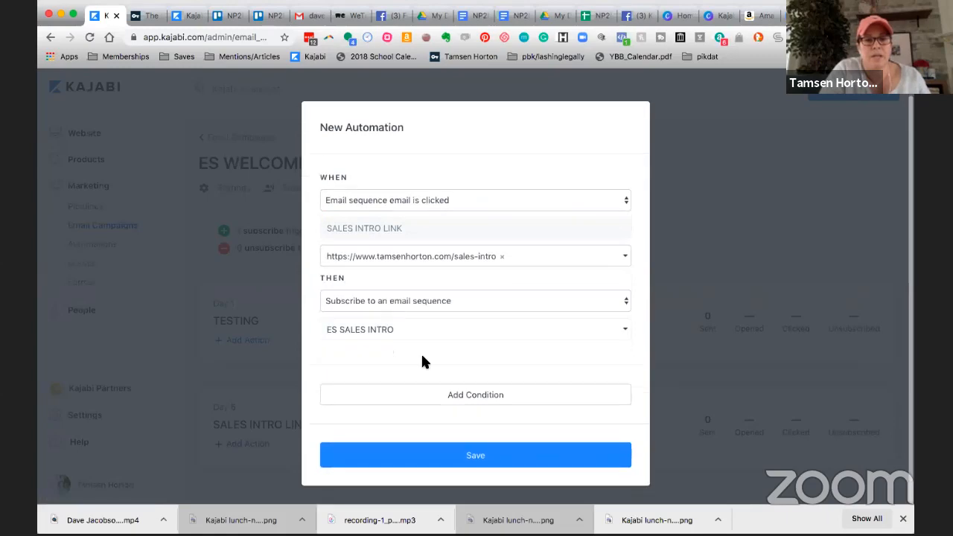
{"action": "left_click", "coordinate": [480, 457]}
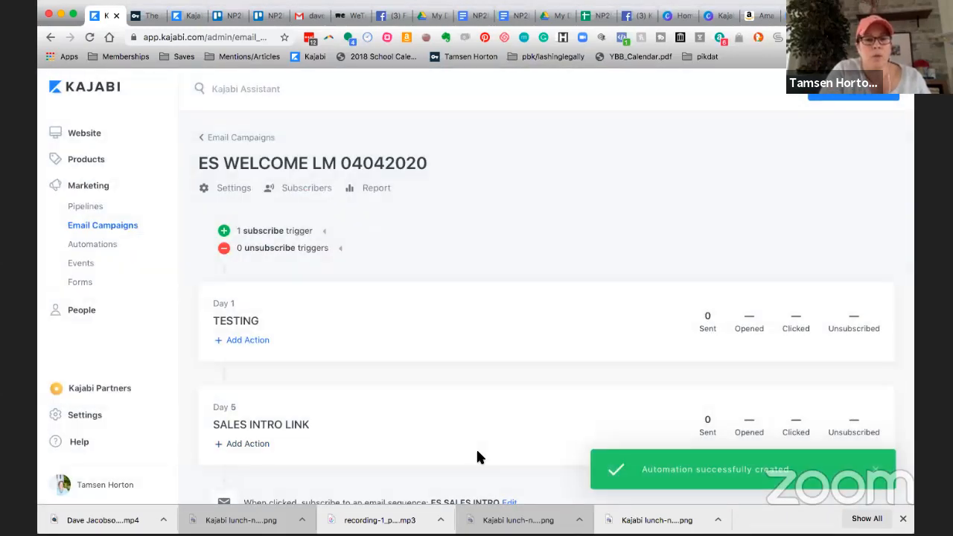
Add a second automation to the SALES INTRO LINK email, triggered by a click on the same sales-intro link.
{"action": "scroll", "coordinate": [478, 457], "scroll_direction": "down", "scroll_amount": 1}
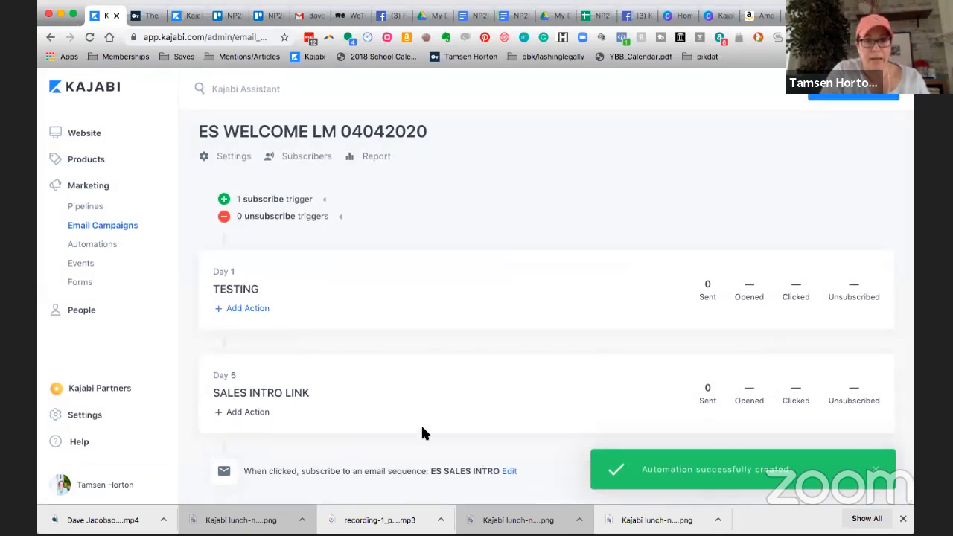
{"action": "left_click", "coordinate": [253, 414]}
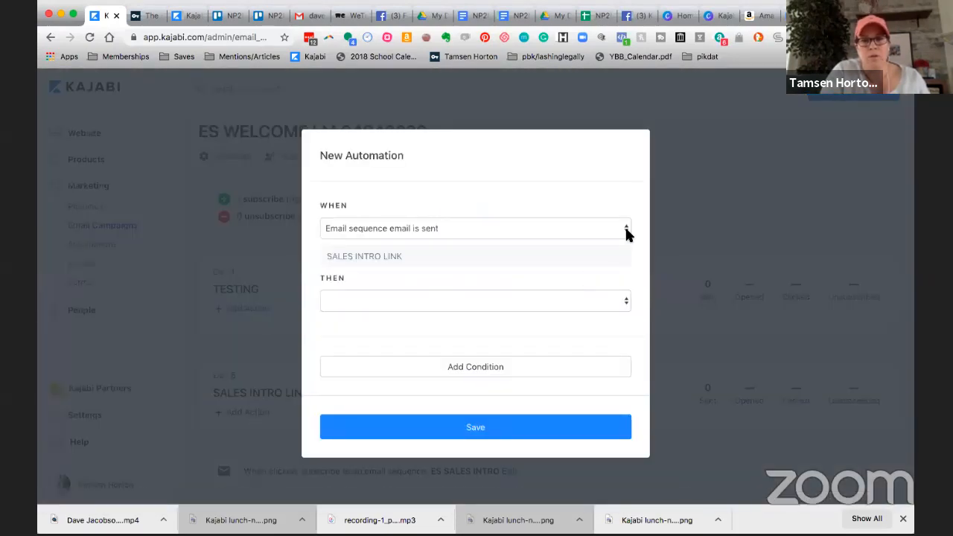
{"action": "left_click", "coordinate": [625, 232]}
{"action": "left_click", "coordinate": [603, 250]}
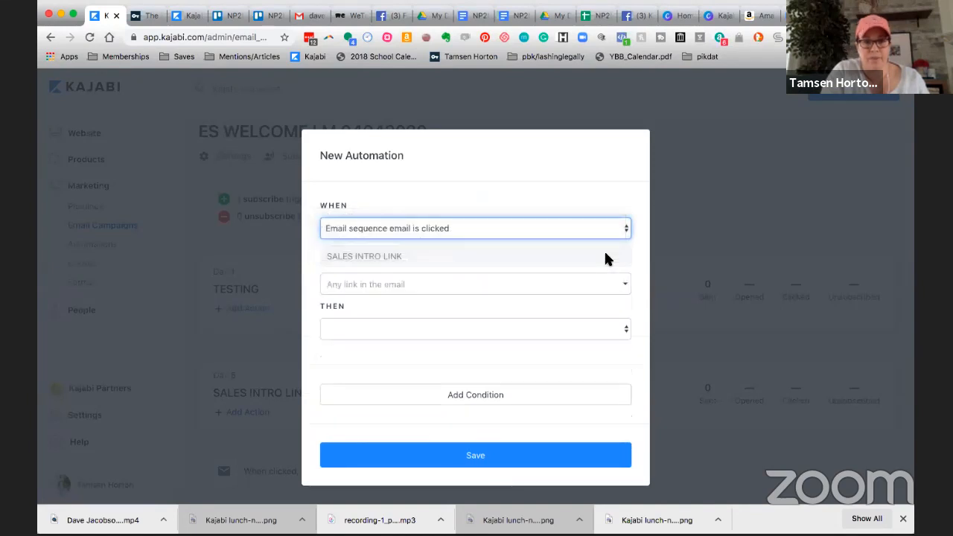
{"action": "left_click", "coordinate": [625, 290]}
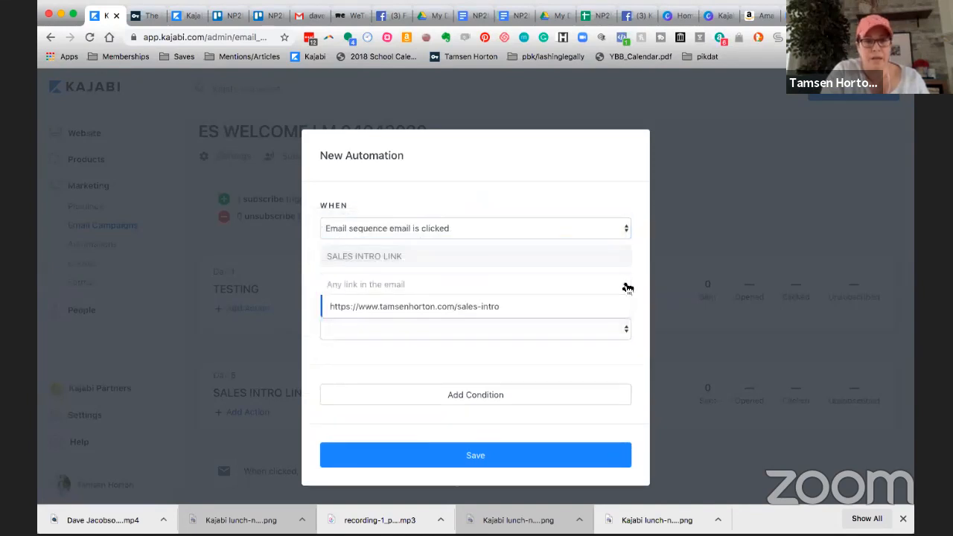
{"action": "left_click", "coordinate": [491, 308]}
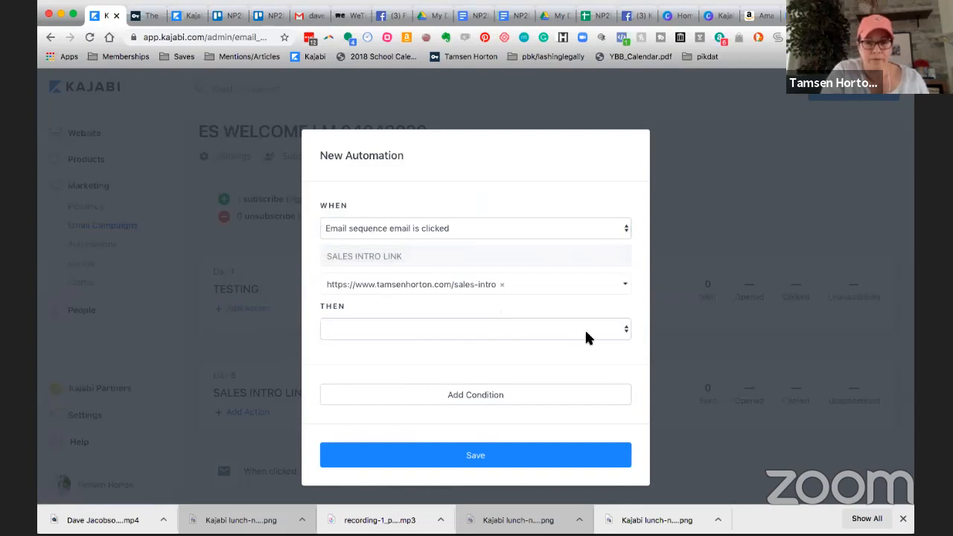
Make the second automation unsubscribe the contact from the ES WELCOME LM email sequence, and save it.
{"action": "left_click", "coordinate": [625, 331]}
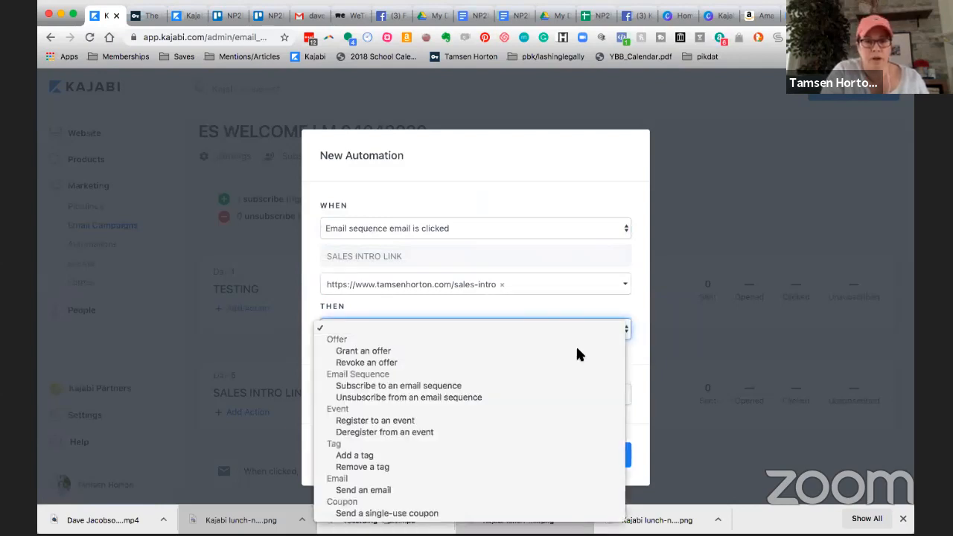
{"action": "left_click", "coordinate": [512, 397]}
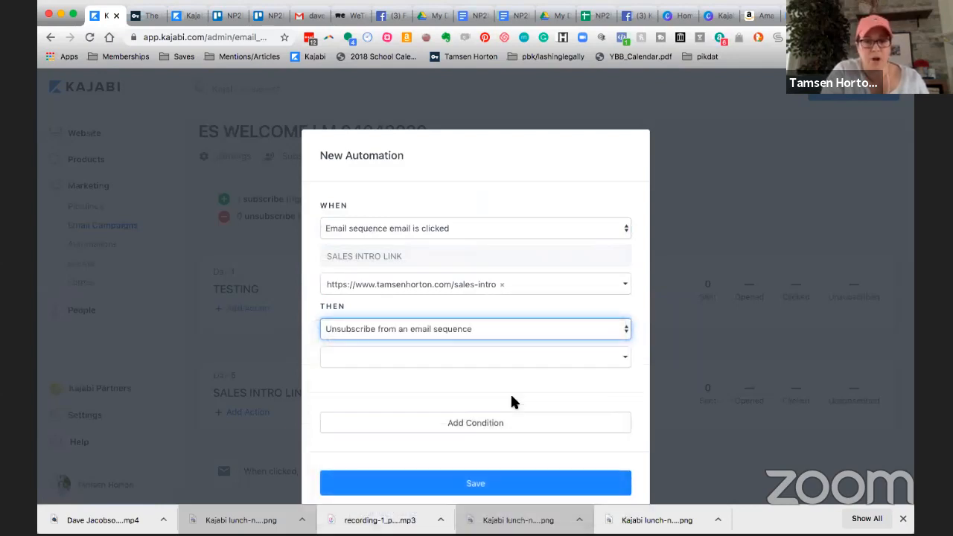
{"action": "left_click", "coordinate": [434, 360]}
{"action": "type", "text": "welcome"}
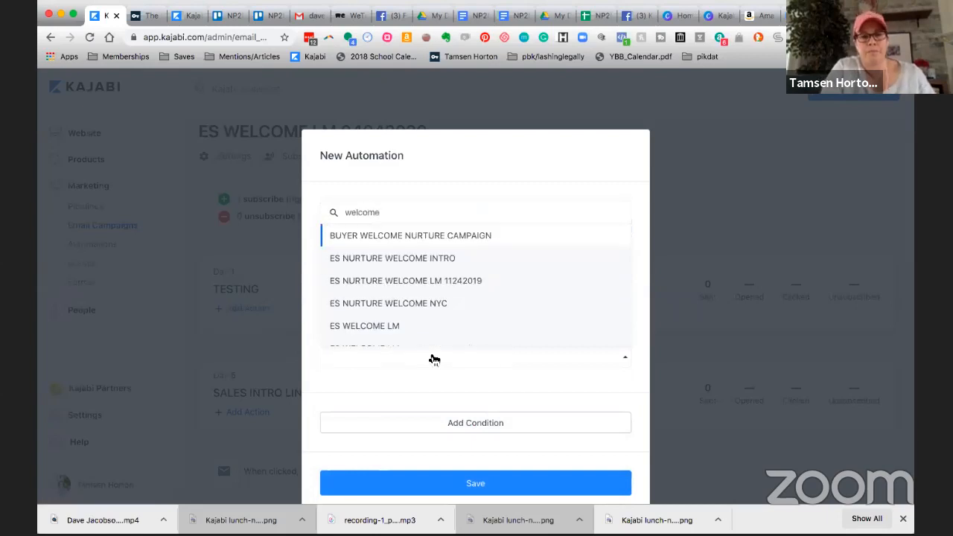
{"action": "left_click", "coordinate": [387, 325]}
{"action": "left_click", "coordinate": [480, 454]}
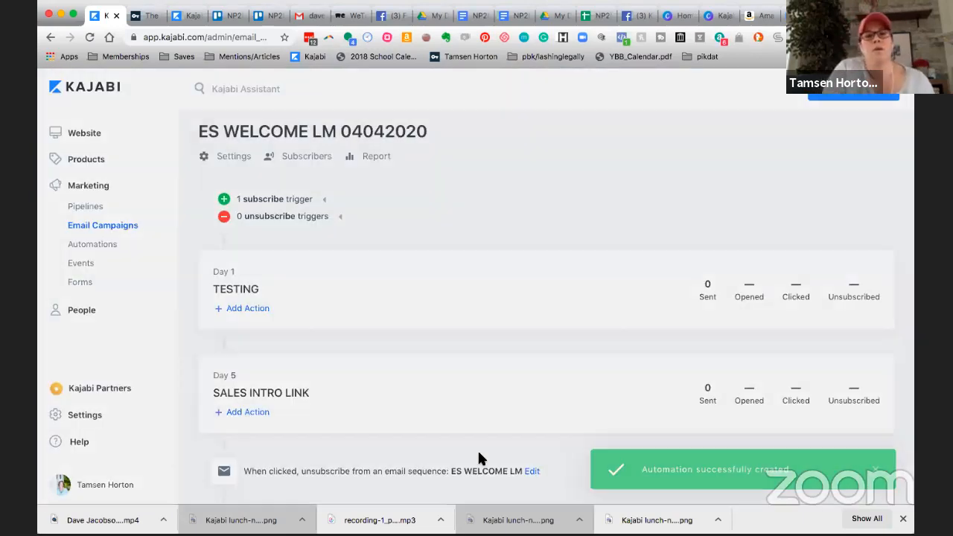
{"action": "scroll", "coordinate": [463, 422], "scroll_direction": "down", "scroll_amount": 1}
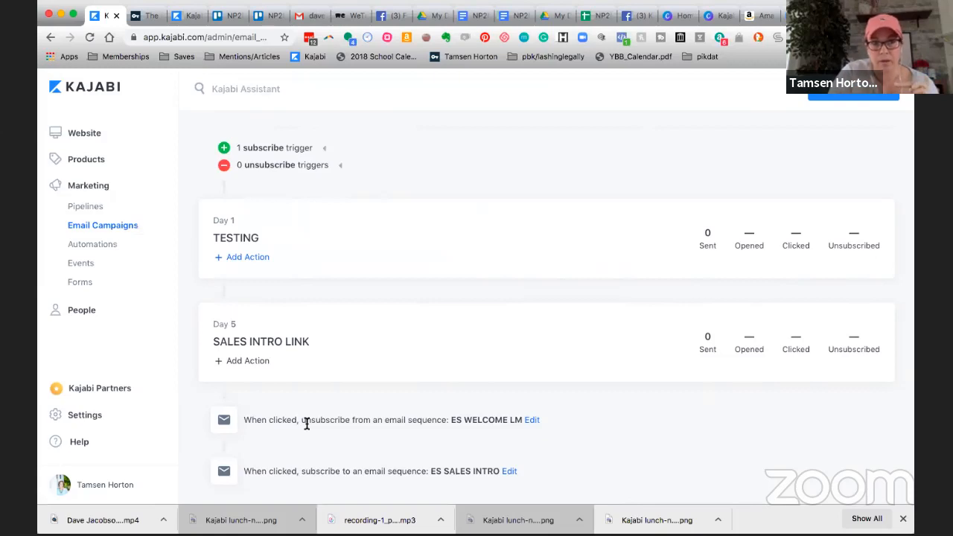
{"action": "scroll", "coordinate": [306, 423], "scroll_direction": "up", "scroll_amount": 2}
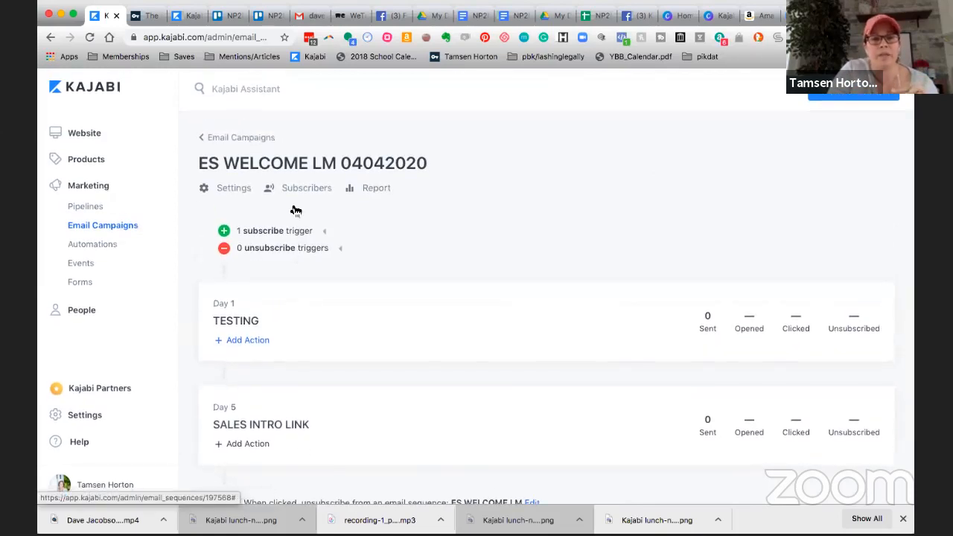
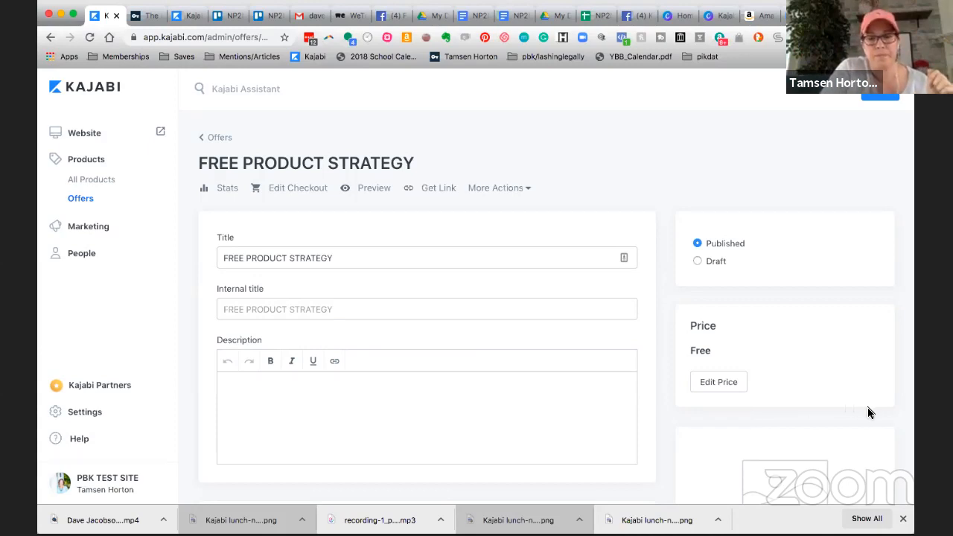
{"action": "scroll", "coordinate": [665, 431], "scroll_direction": "down", "scroll_amount": 1}
{"action": "scroll", "coordinate": [665, 432], "scroll_direction": "up", "scroll_amount": 1}
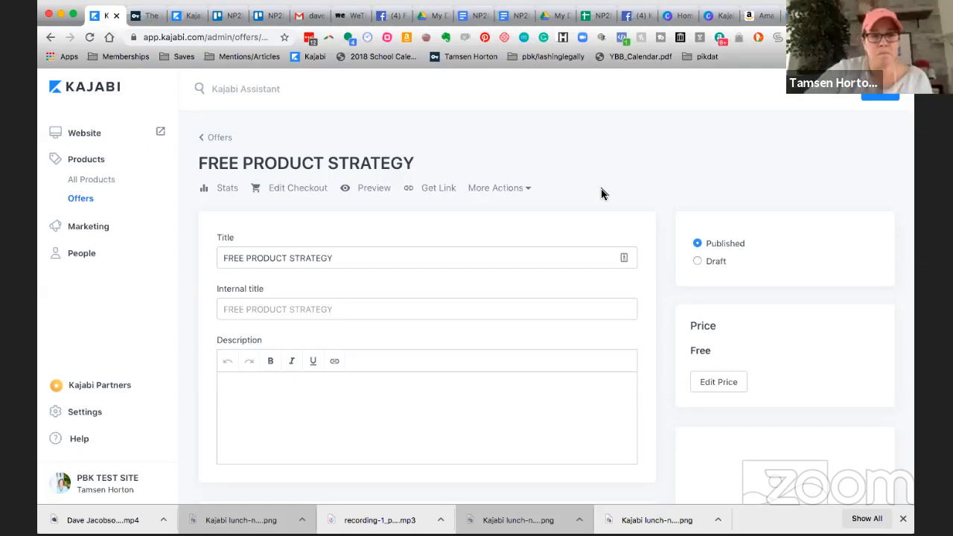
Open the ES WELCOME LM 04042020 email sequence, expand its subscribe triggers and review its emails and automations.
{"action": "left_click", "coordinate": [95, 230]}
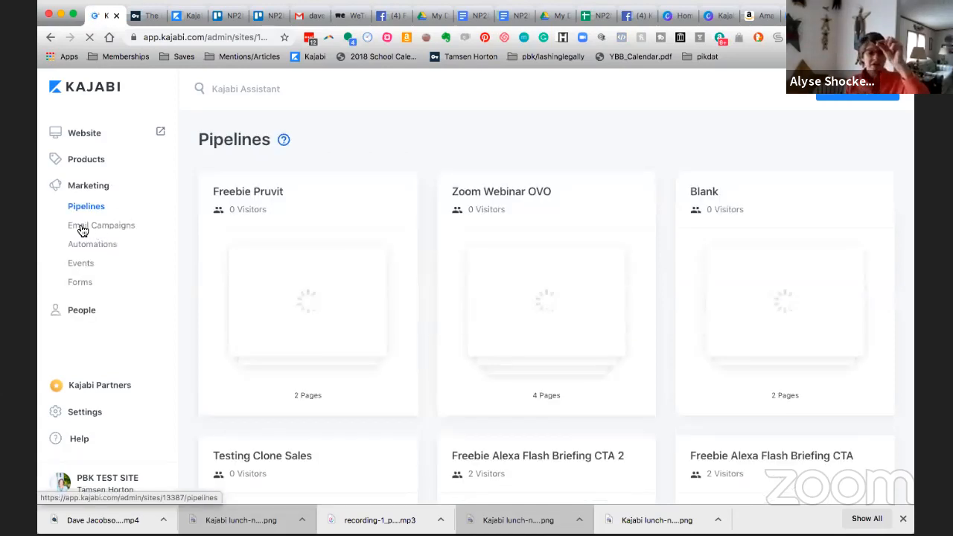
{"action": "left_click", "coordinate": [84, 230]}
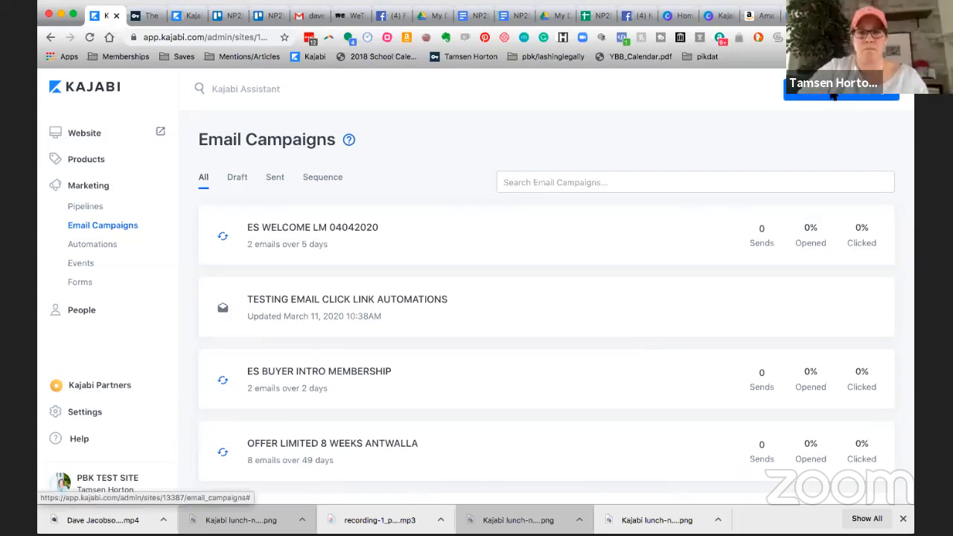
{"action": "left_click", "coordinate": [362, 230]}
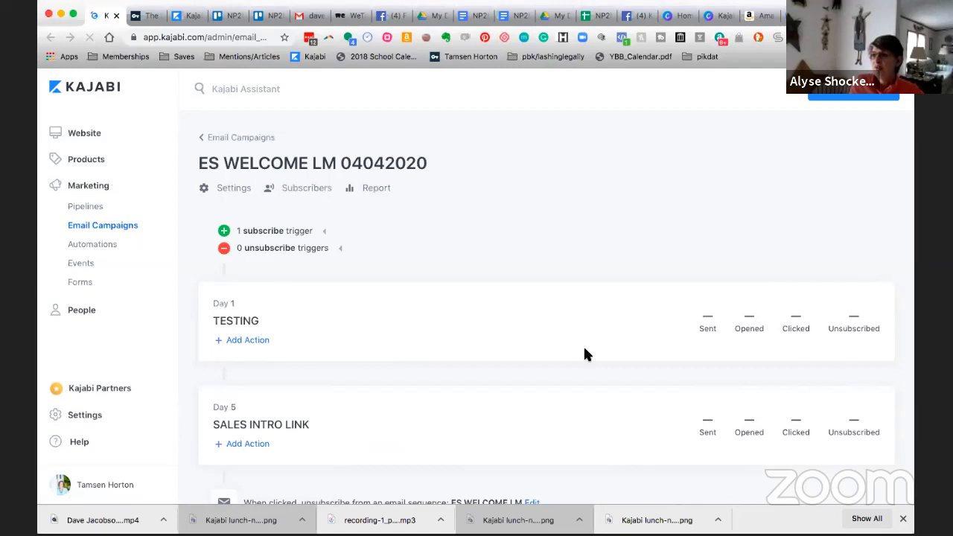
{"action": "left_click", "coordinate": [326, 235]}
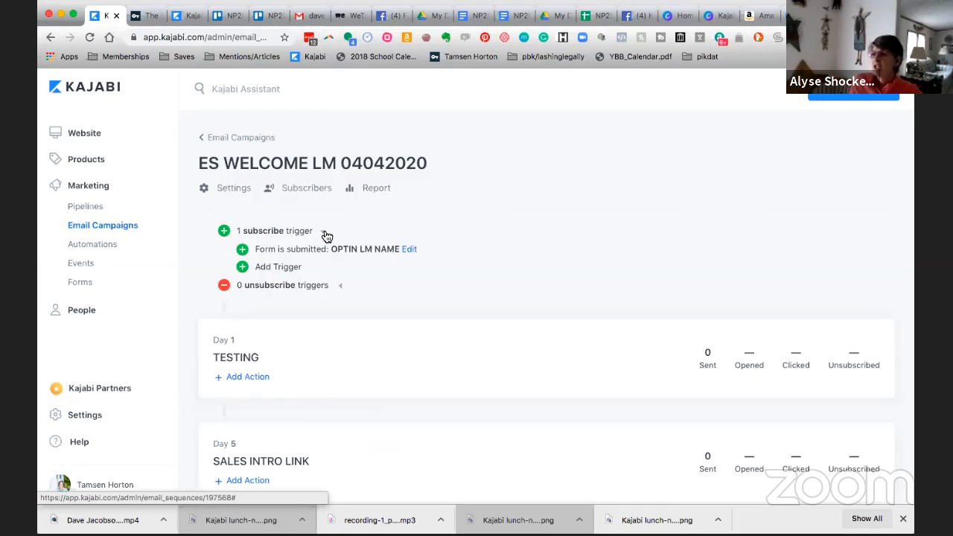
{"action": "left_click", "coordinate": [578, 377]}
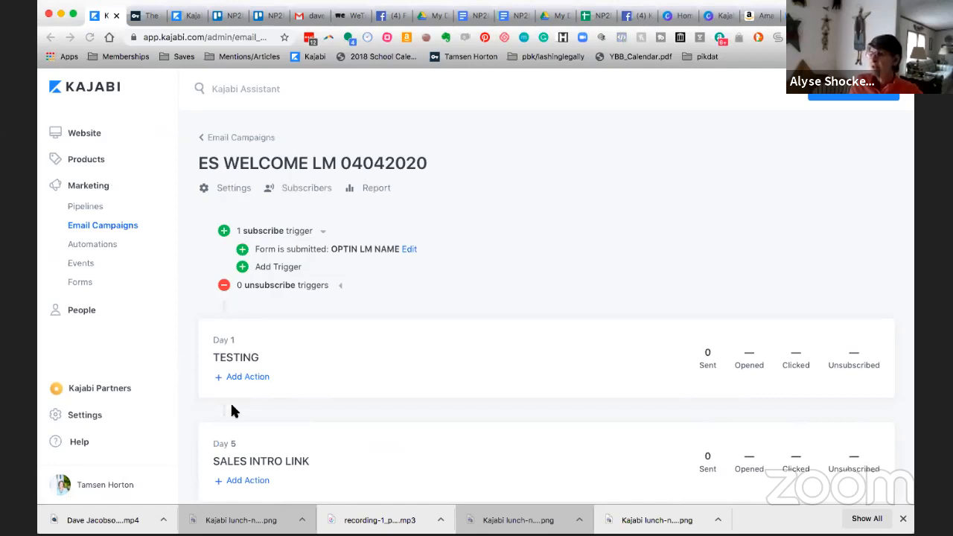
{"action": "scroll", "coordinate": [231, 409], "scroll_direction": "down", "scroll_amount": 3}
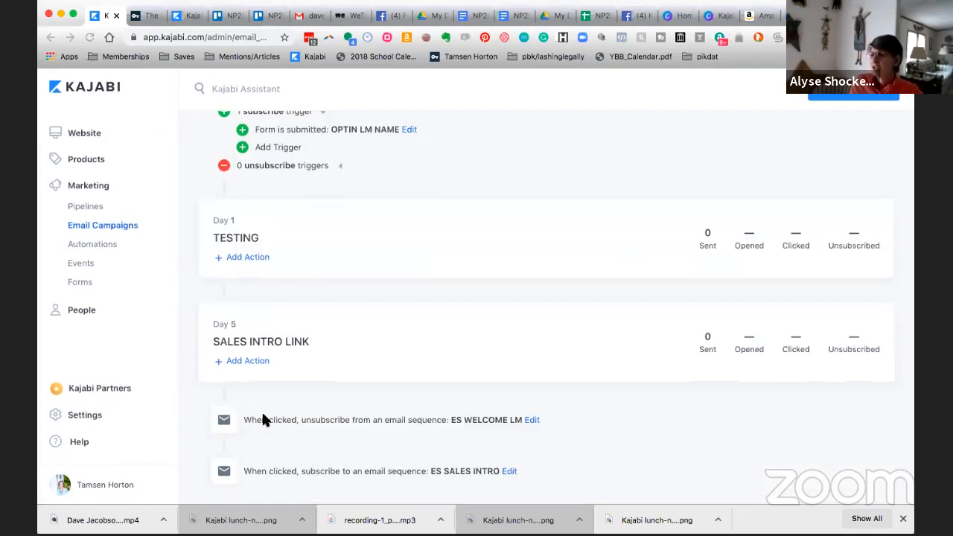
Examine the actions available for a new automation on the Day 5 SALES INTRO LINK email, closing it without saving.
{"action": "left_click", "coordinate": [245, 362]}
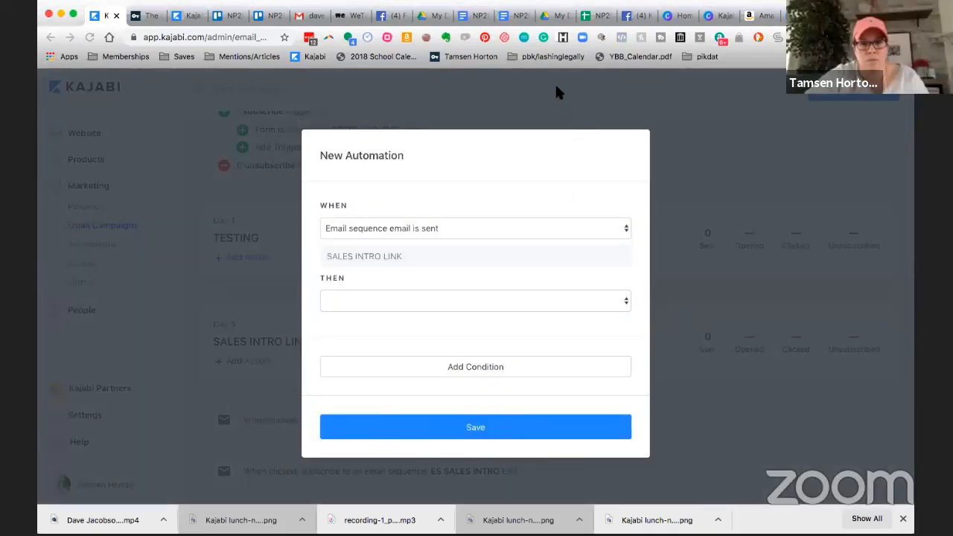
{"action": "left_click", "coordinate": [626, 307]}
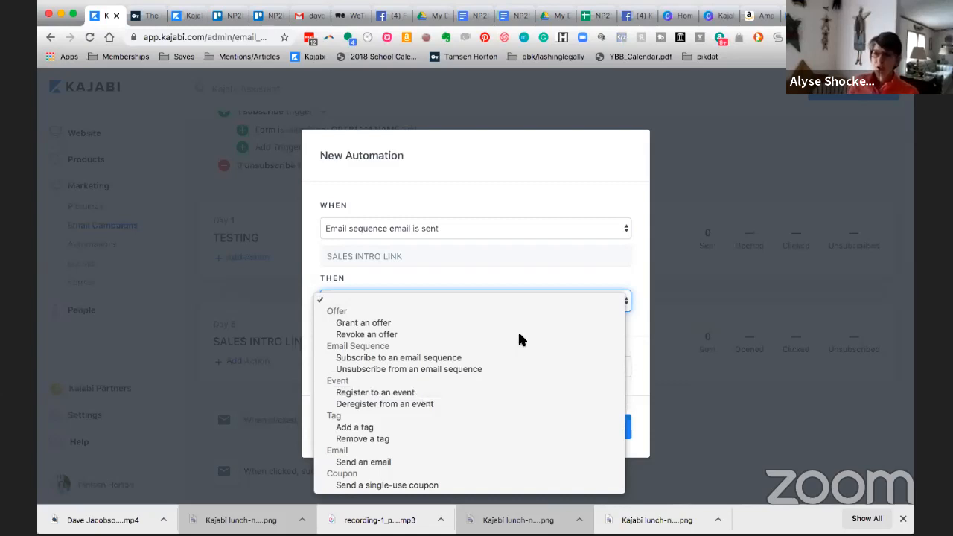
{"action": "left_click", "coordinate": [574, 277]}
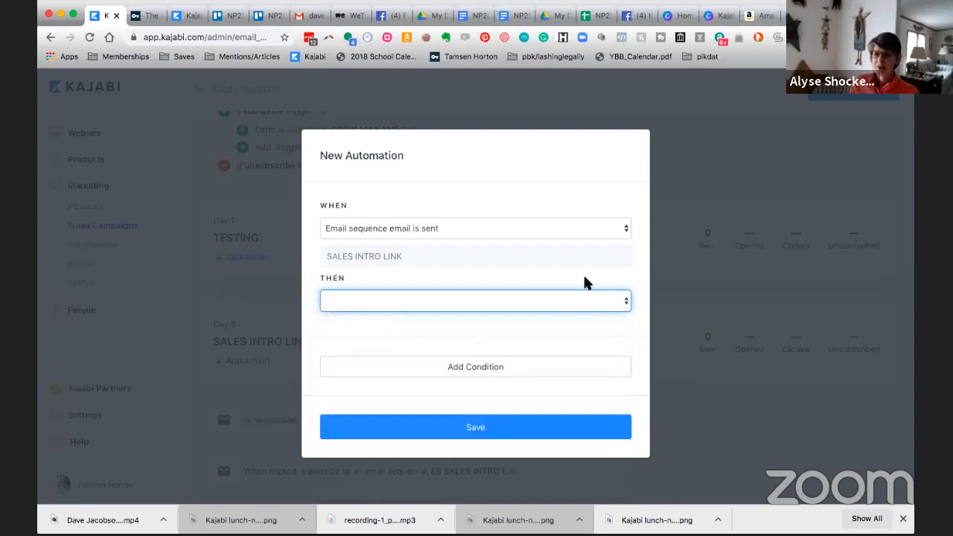
{"action": "left_click", "coordinate": [666, 190]}
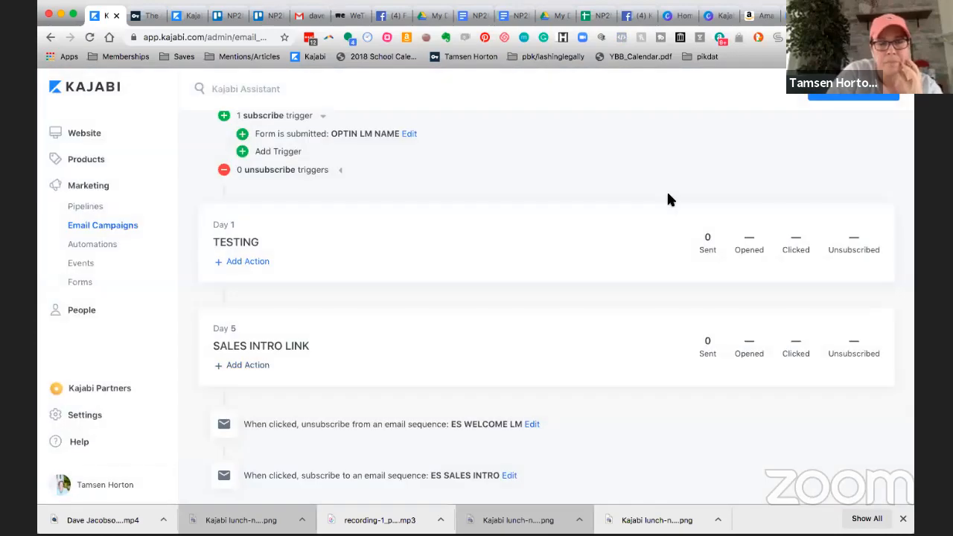
{"action": "scroll", "coordinate": [602, 283], "scroll_direction": "up", "scroll_amount": 3}
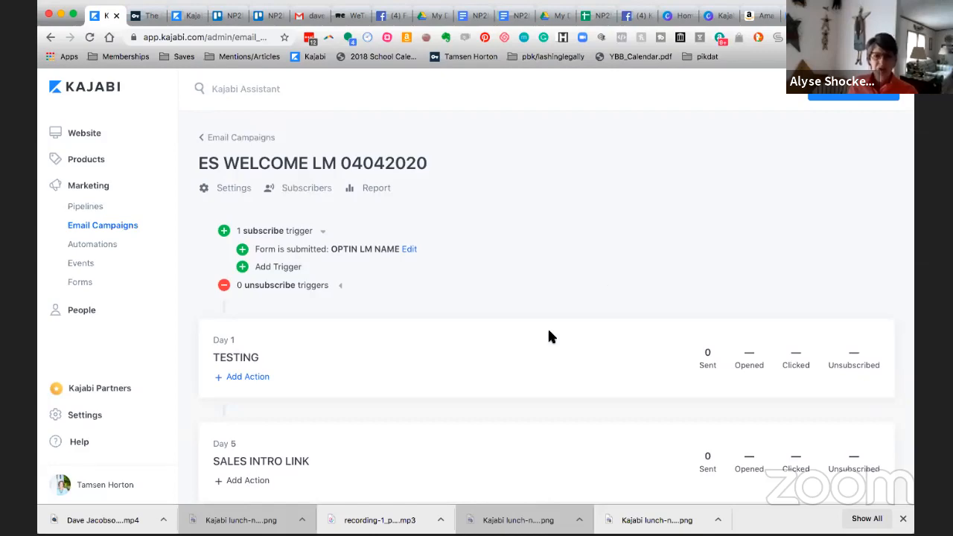
{"action": "scroll", "coordinate": [548, 336], "scroll_direction": "down", "scroll_amount": 3}
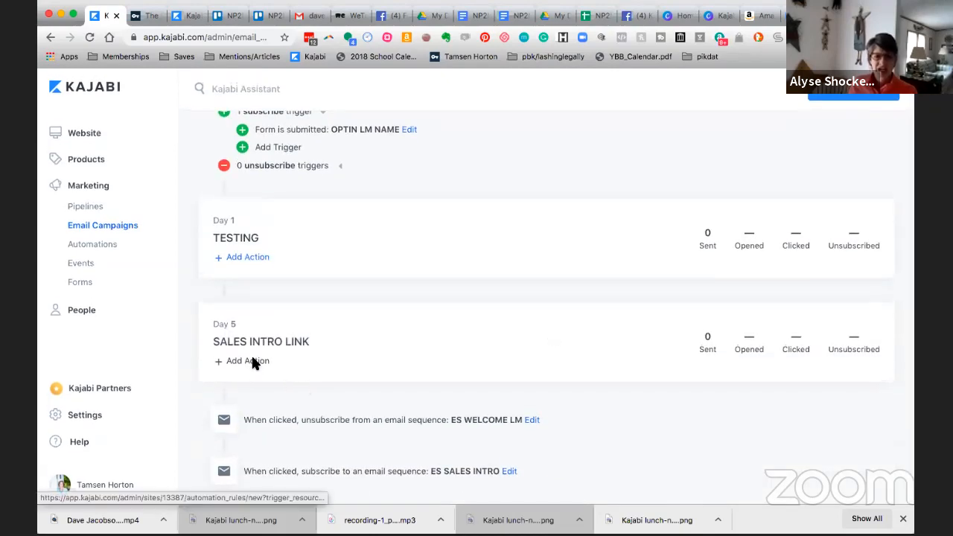
{"action": "left_click", "coordinate": [253, 362]}
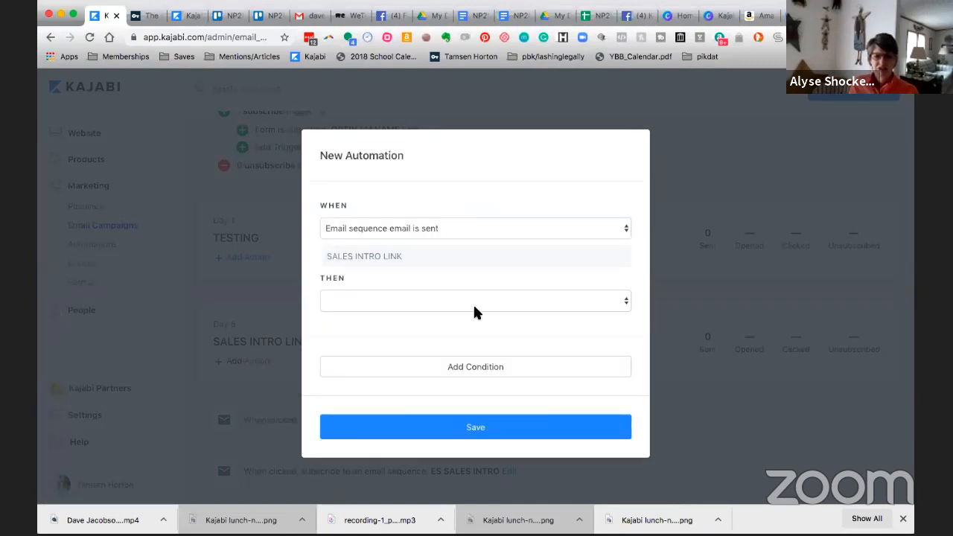
{"action": "left_click", "coordinate": [626, 307]}
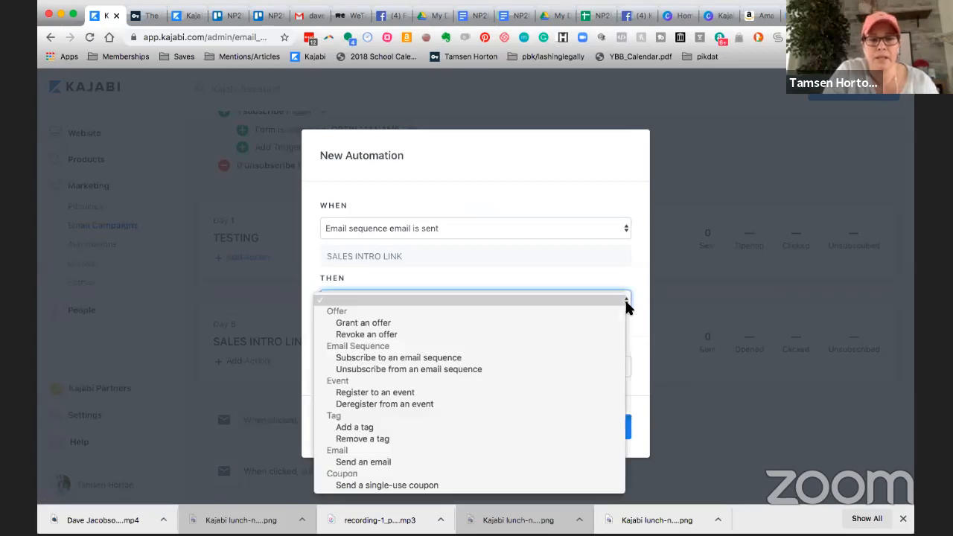
{"action": "left_click", "coordinate": [619, 279]}
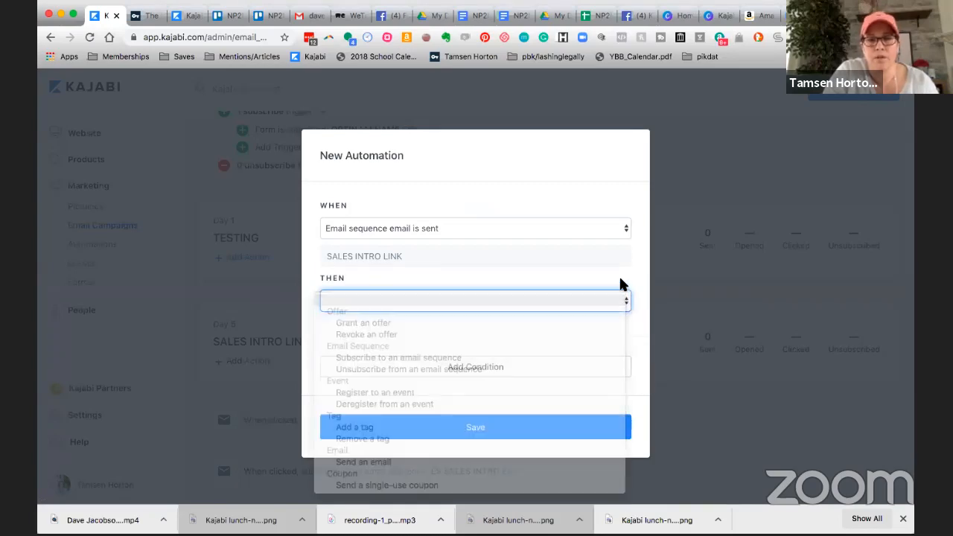
{"action": "left_click", "coordinate": [670, 294]}
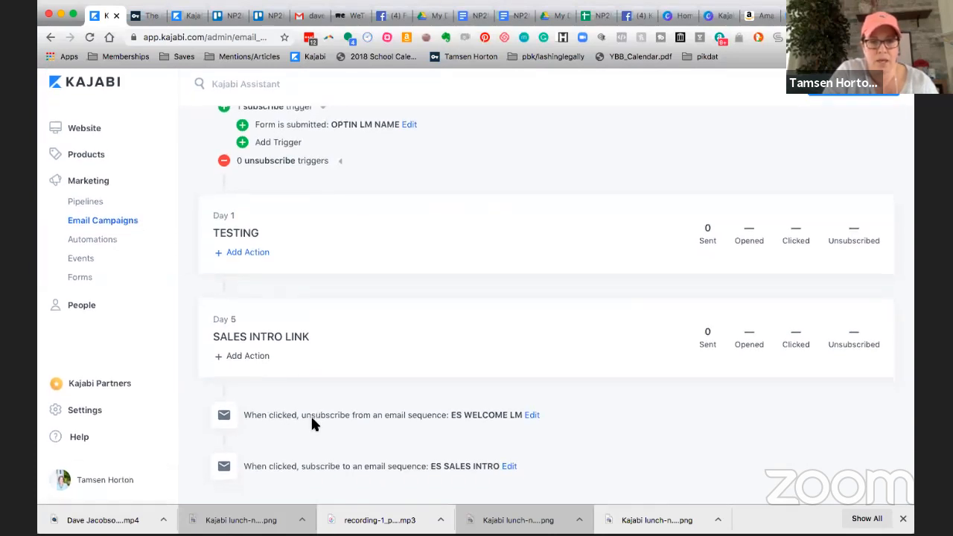
Add a "Has any of these offer(s)" condition to the automation that subscribes contacts to ES SALES INTRO.
{"action": "left_click", "coordinate": [510, 472]}
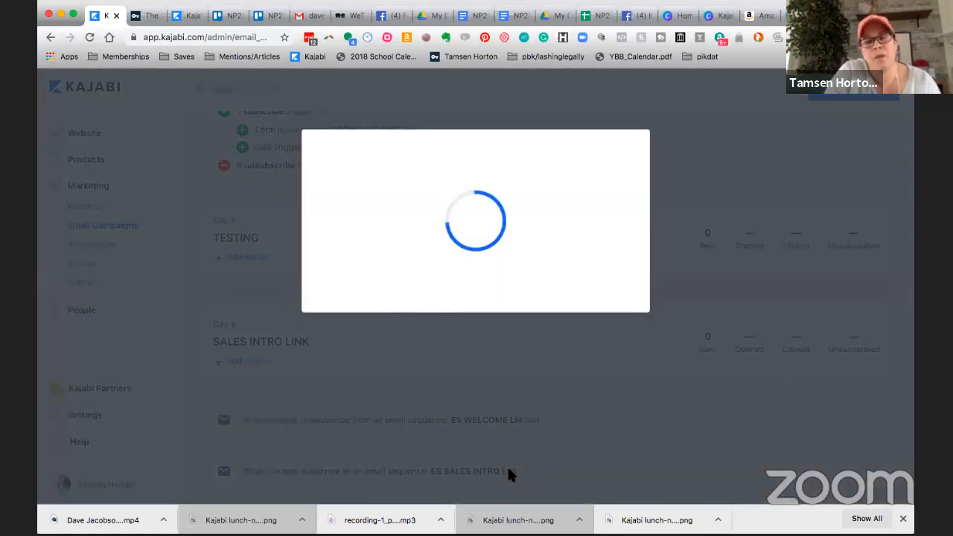
{"action": "scroll", "coordinate": [512, 372], "scroll_direction": "down", "scroll_amount": 1}
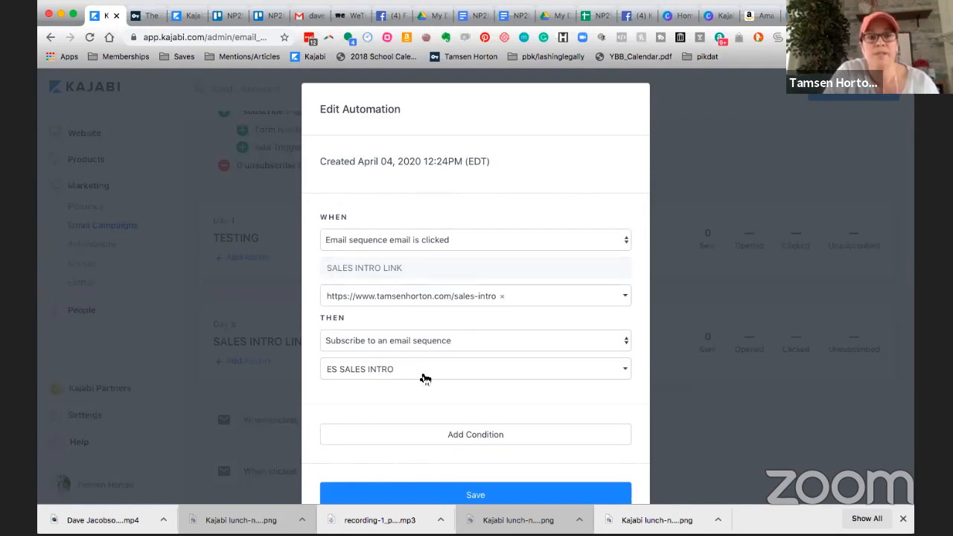
{"action": "scroll", "coordinate": [423, 378], "scroll_direction": "down", "scroll_amount": 1}
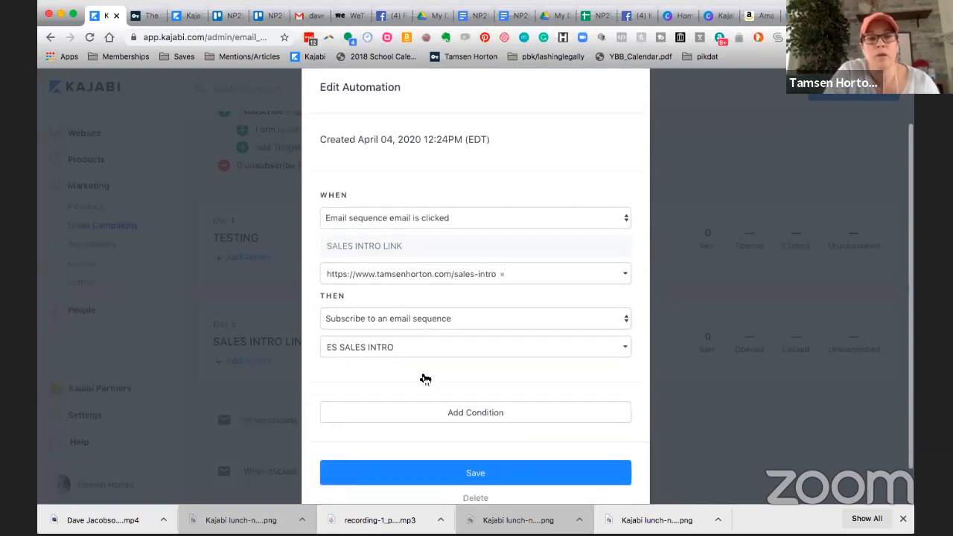
{"action": "scroll", "coordinate": [421, 378], "scroll_direction": "down", "scroll_amount": 1}
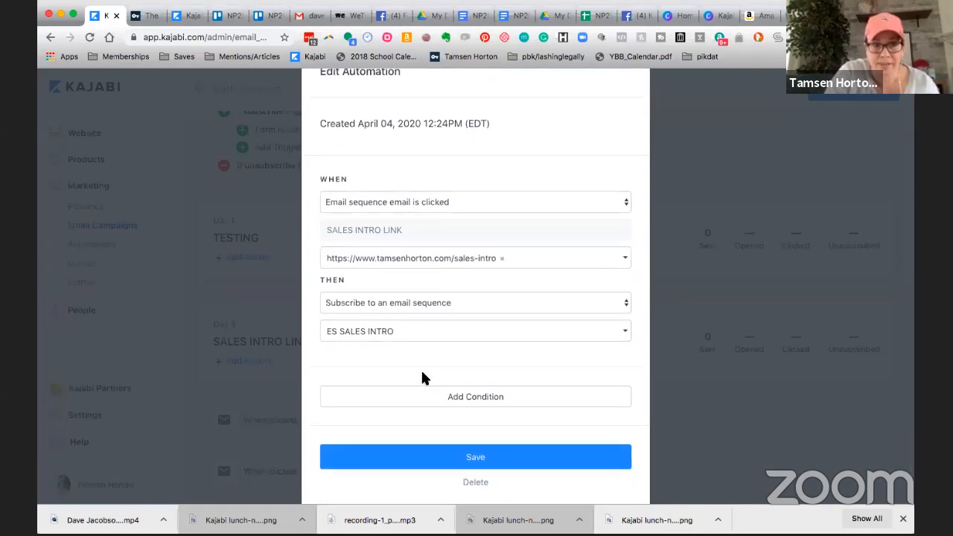
{"action": "scroll", "coordinate": [421, 378], "scroll_direction": "down", "scroll_amount": 1}
{"action": "left_click", "coordinate": [469, 387]}
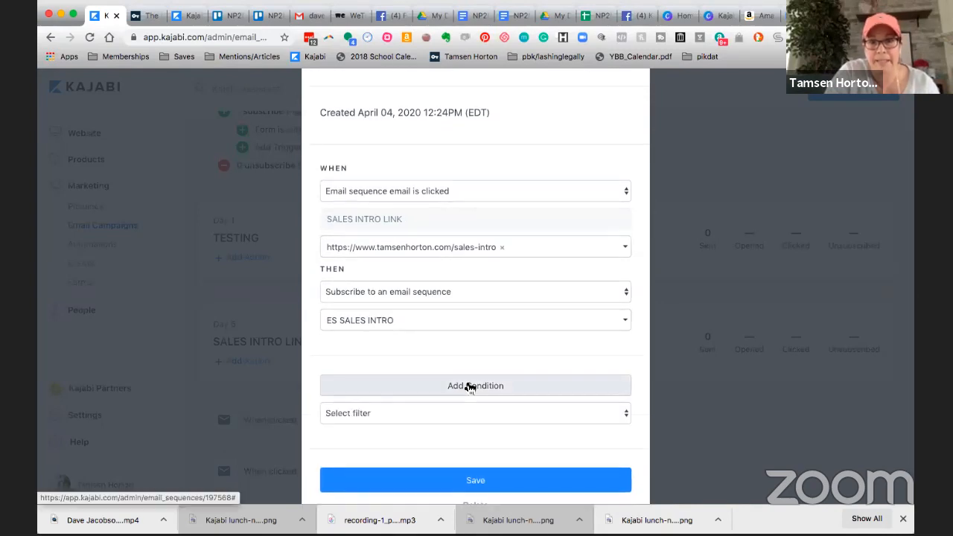
{"action": "scroll", "coordinate": [469, 386], "scroll_direction": "down", "scroll_amount": 2}
{"action": "left_click", "coordinate": [507, 361]}
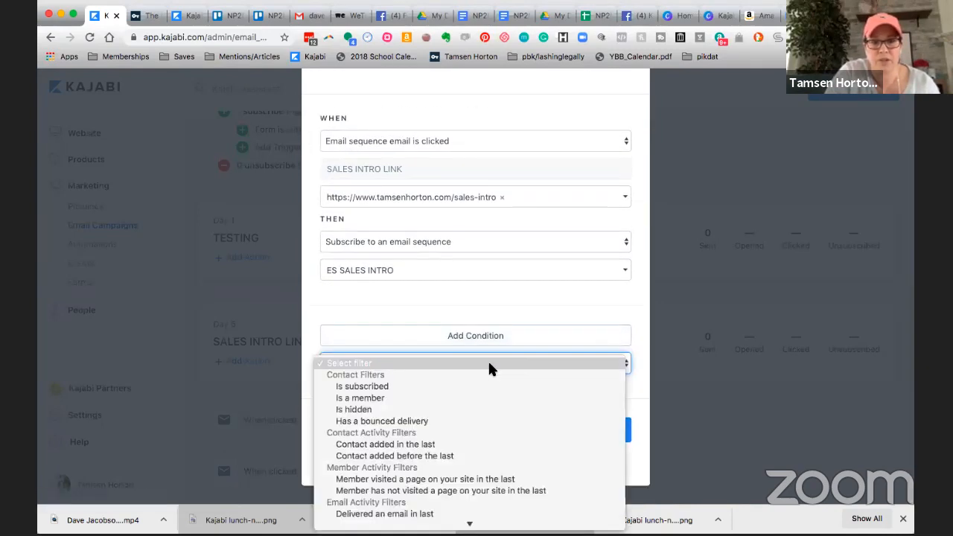
{"action": "scroll", "coordinate": [380, 392], "scroll_direction": "down", "scroll_amount": 4}
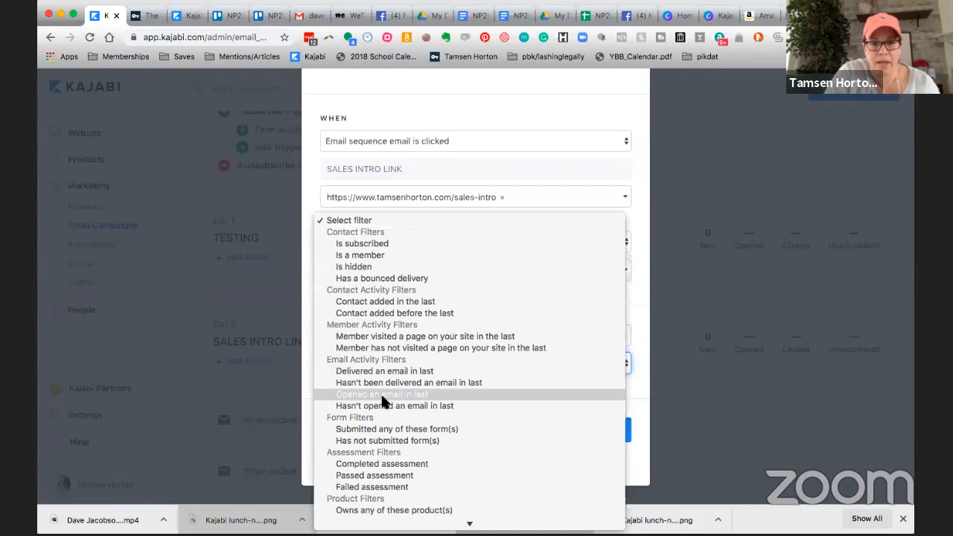
{"action": "scroll", "coordinate": [380, 392], "scroll_direction": "down", "scroll_amount": 5}
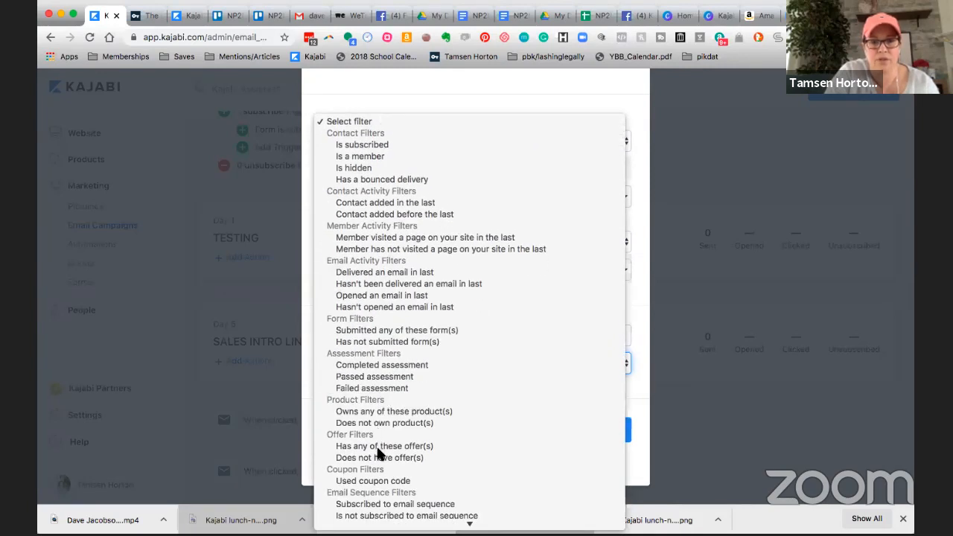
{"action": "left_click", "coordinate": [379, 446]}
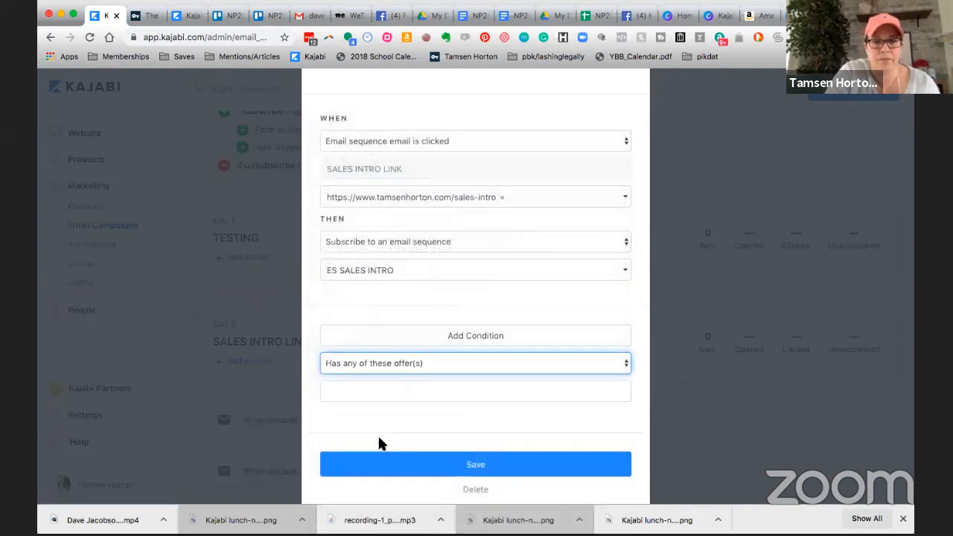
Search the condition's offers for "sales intro", clear the search text and close the offer list.
{"action": "type", "text": "s"}
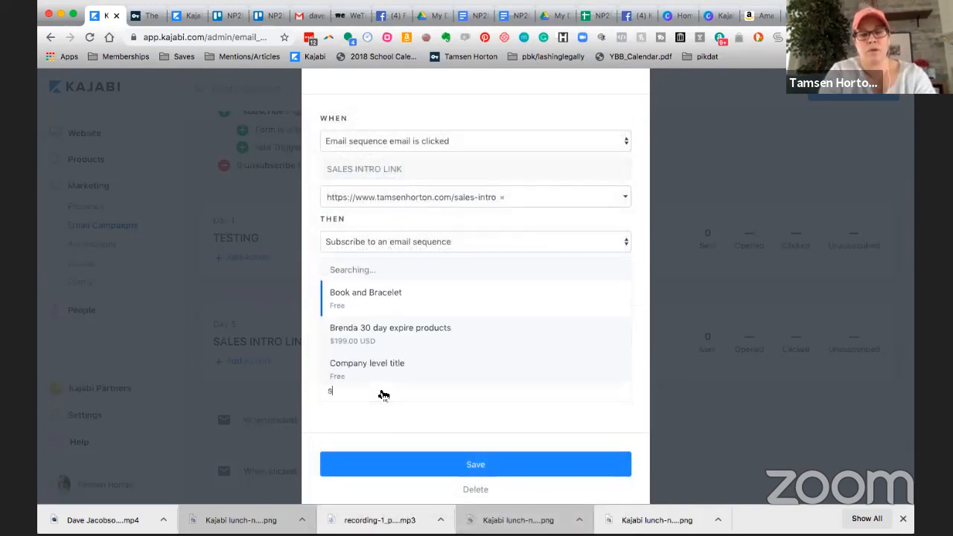
{"action": "type", "text": "ales intro"}
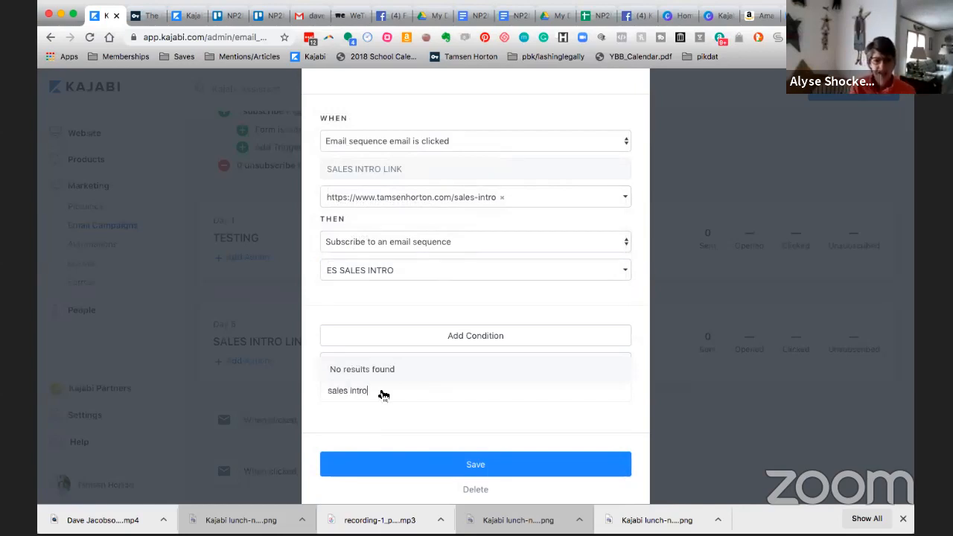
{"action": "key", "text": "BackSpace"}
{"action": "key", "text": "BackSpace"}
{"action": "key", "text": "BackSpace"}
{"action": "key", "text": "BackSpace"}
{"action": "key", "text": "BackSpace"}
{"action": "key", "text": "BackSpace"}
{"action": "key", "text": "BackSpace"}
{"action": "key", "text": "BackSpace"}
{"action": "key", "text": "BackSpace"}
{"action": "key", "text": "BackSpace"}
{"action": "key", "text": "BackSpace"}
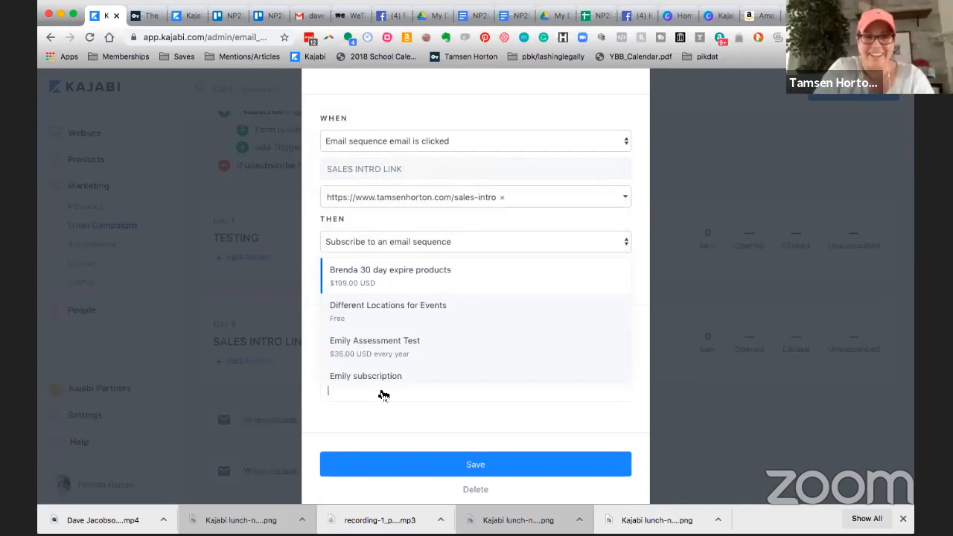
{"action": "left_click", "coordinate": [310, 296]}
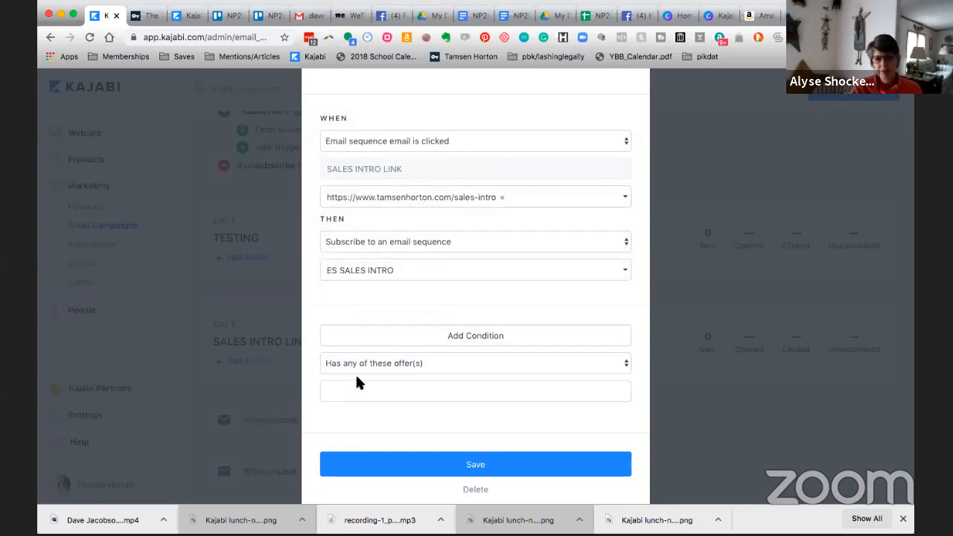
Choose the 30 day expire products offer for the condition and close the automation without saving.
{"action": "left_click", "coordinate": [369, 393]}
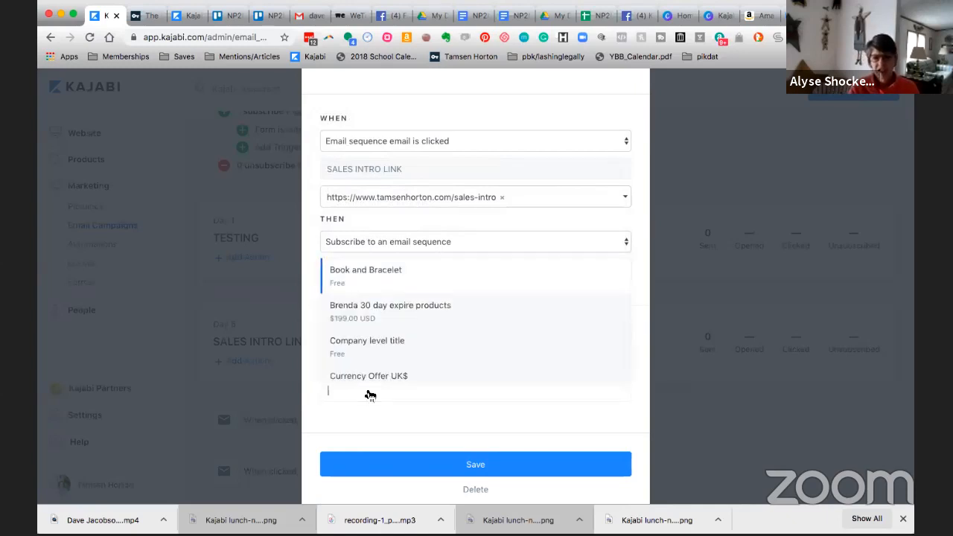
{"action": "left_click", "coordinate": [371, 313]}
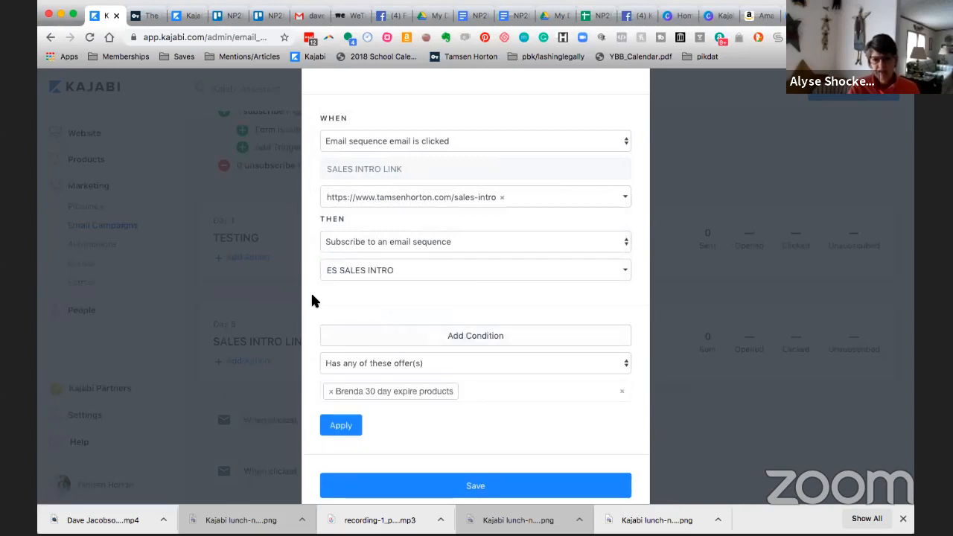
{"action": "left_click", "coordinate": [342, 292]}
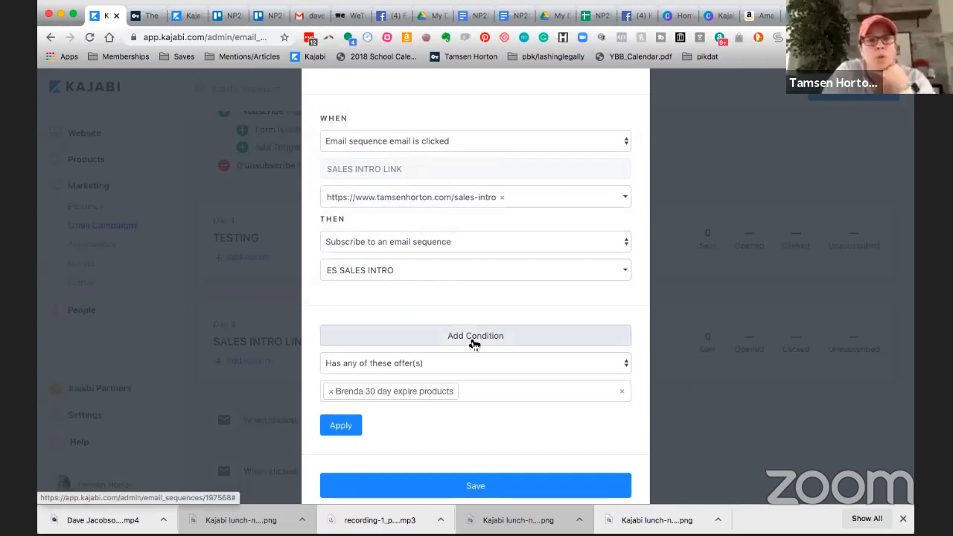
{"action": "scroll", "coordinate": [500, 350], "scroll_direction": "down", "scroll_amount": 2}
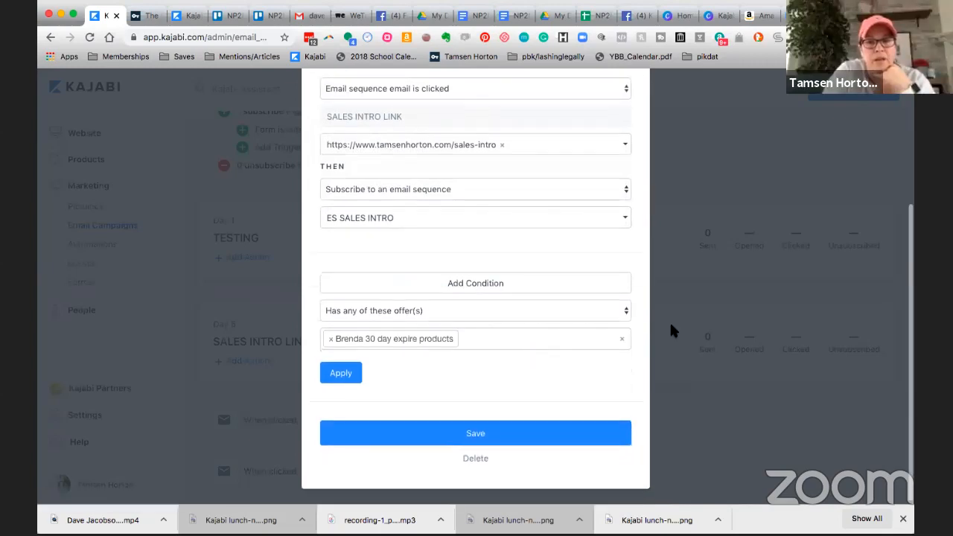
{"action": "left_click", "coordinate": [673, 274]}
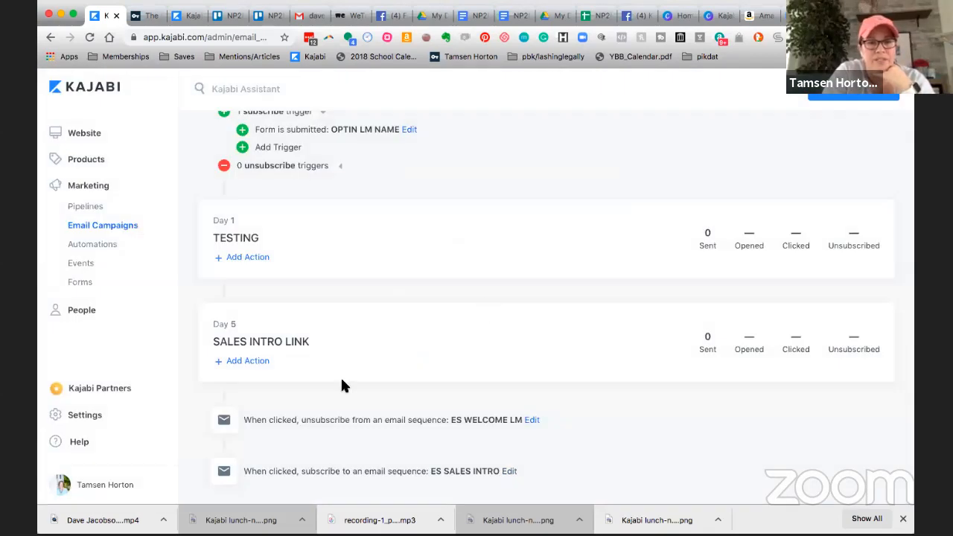
Open the automation that subscribes contacts to ES SALES INTRO for editing and add a blank condition to it.
{"action": "left_click", "coordinate": [511, 471]}
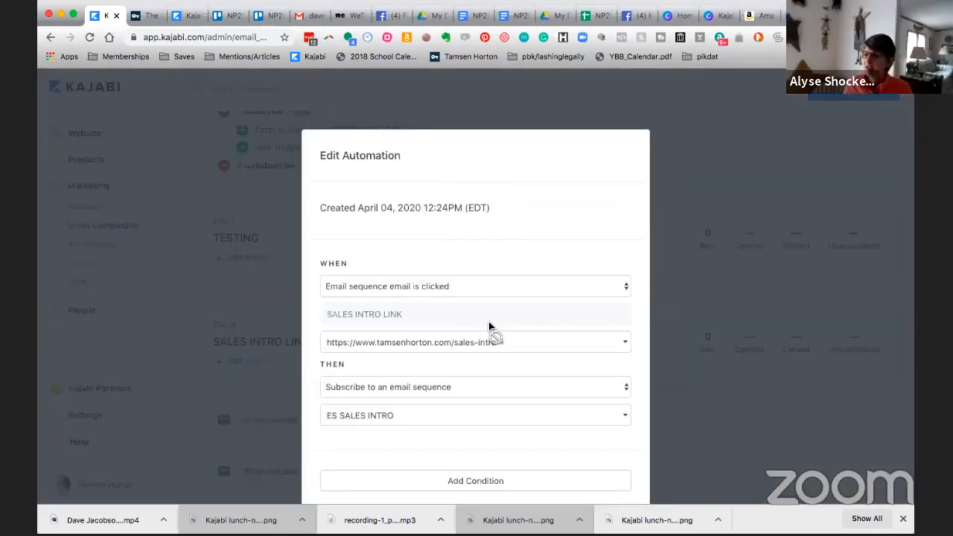
{"action": "scroll", "coordinate": [489, 326], "scroll_direction": "down", "scroll_amount": 3}
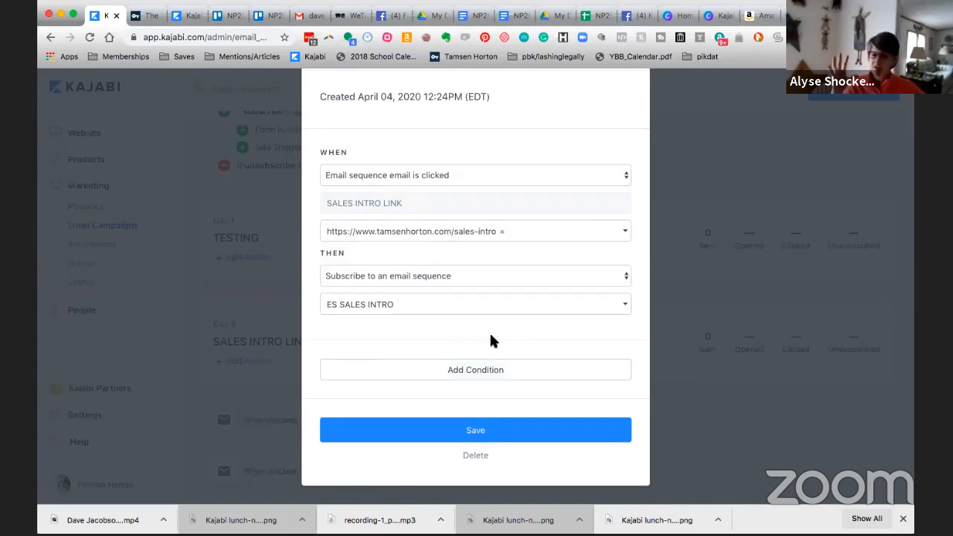
{"action": "left_click", "coordinate": [482, 374]}
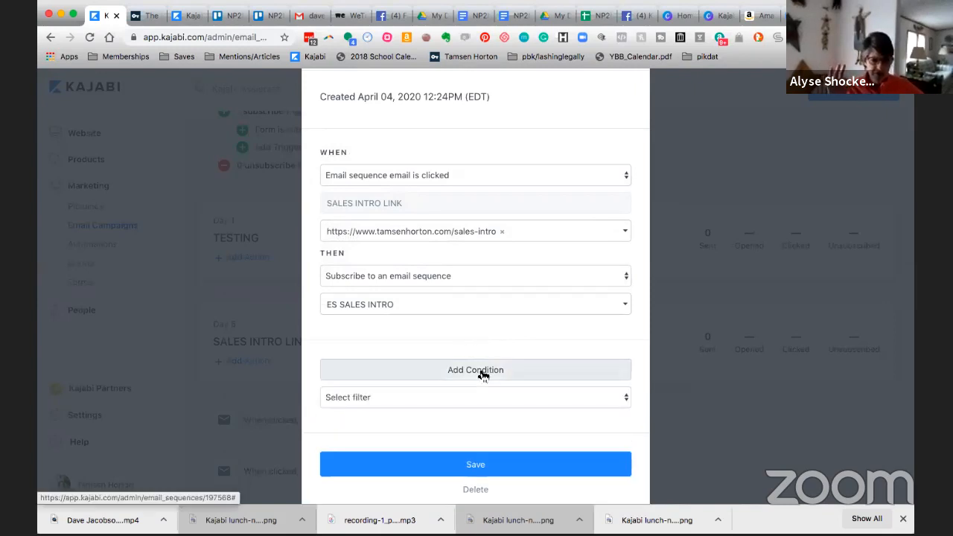
Examine all filters available for the new condition, from contact filters through custom field filters, closing the list without choosing one.
{"action": "scroll", "coordinate": [482, 374], "scroll_direction": "down", "scroll_amount": 2}
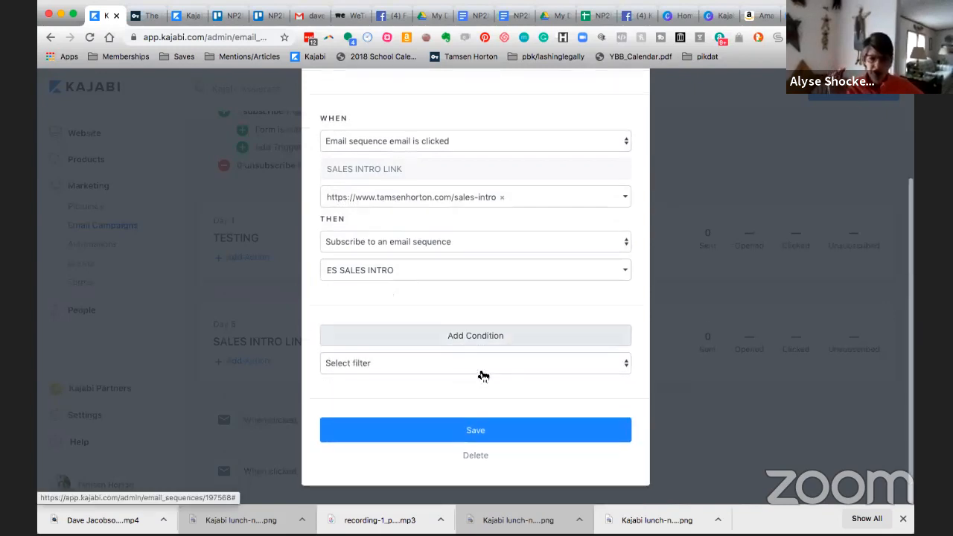
{"action": "left_click", "coordinate": [625, 365]}
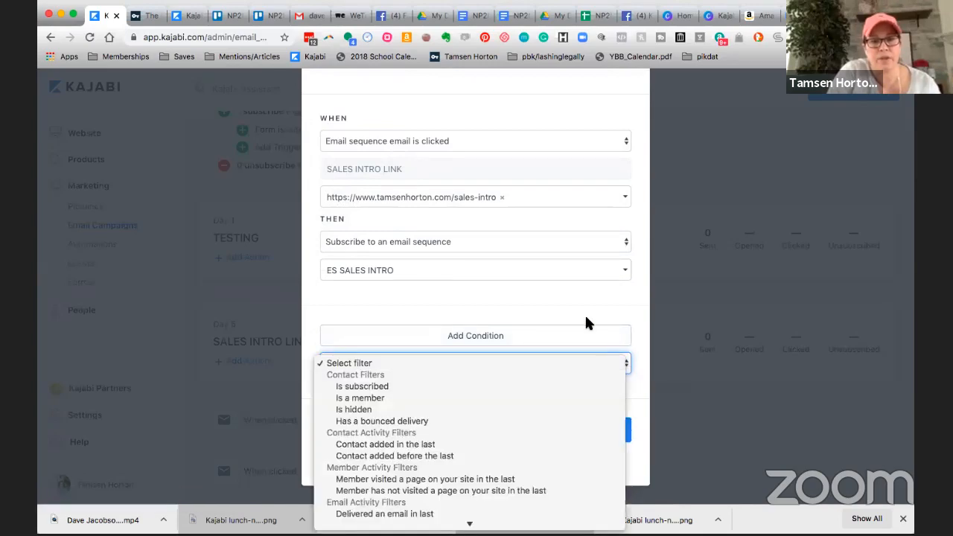
{"action": "scroll", "coordinate": [552, 375], "scroll_direction": "down", "scroll_amount": 5}
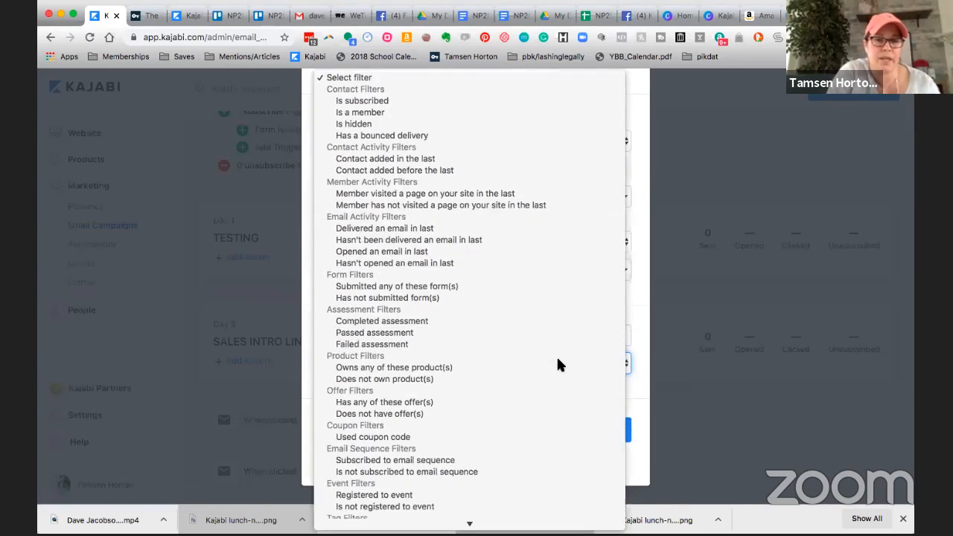
{"action": "scroll", "coordinate": [558, 360], "scroll_direction": "down", "scroll_amount": 10}
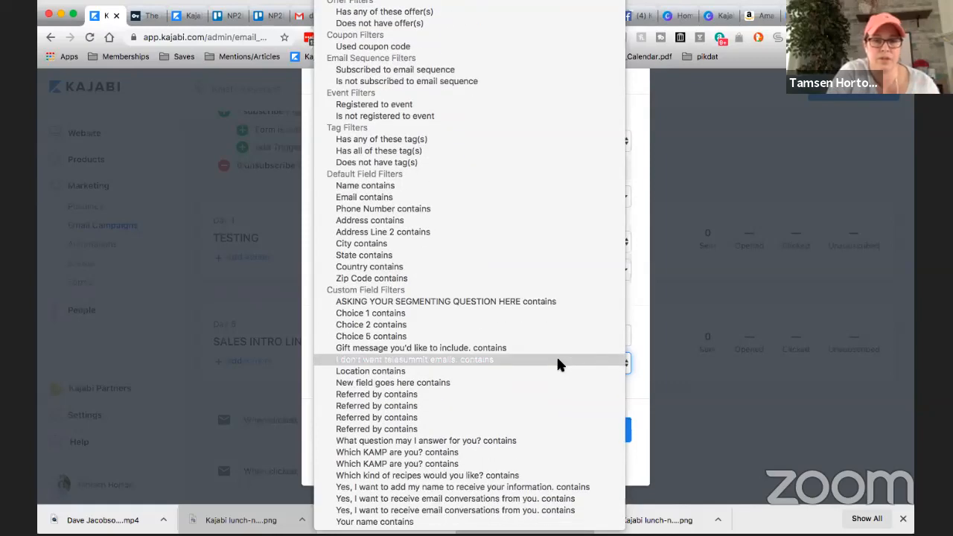
{"action": "scroll", "coordinate": [557, 360], "scroll_direction": "up", "scroll_amount": 8}
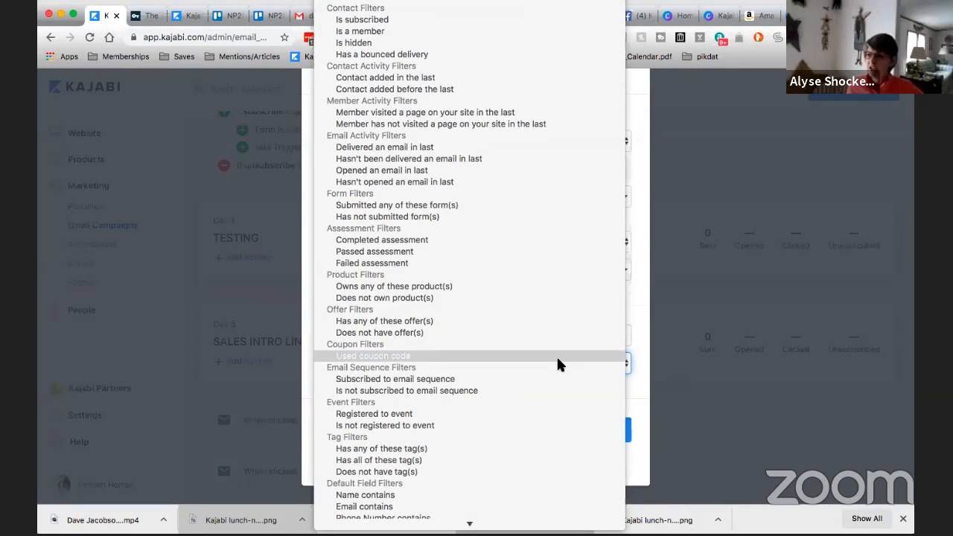
{"action": "scroll", "coordinate": [558, 359], "scroll_direction": "down", "scroll_amount": 8}
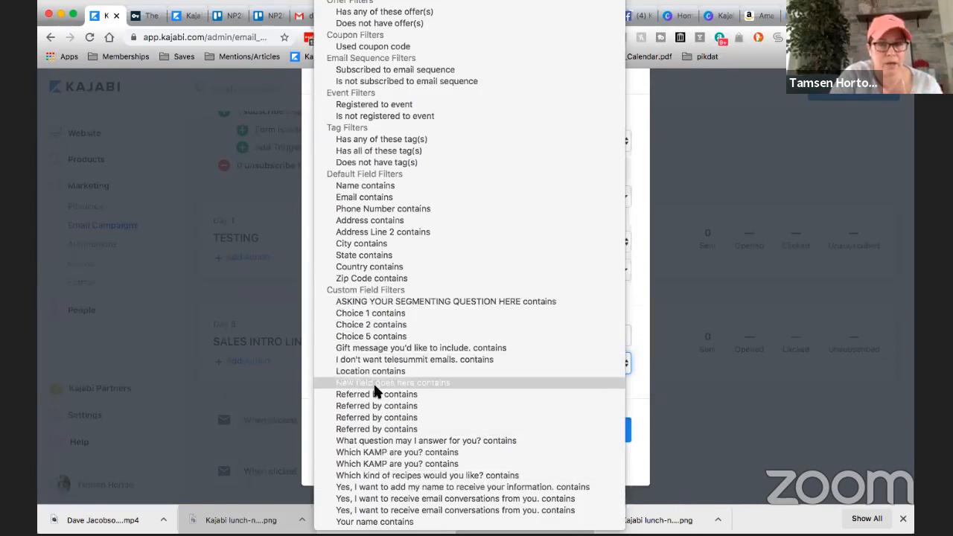
{"action": "left_click", "coordinate": [666, 283]}
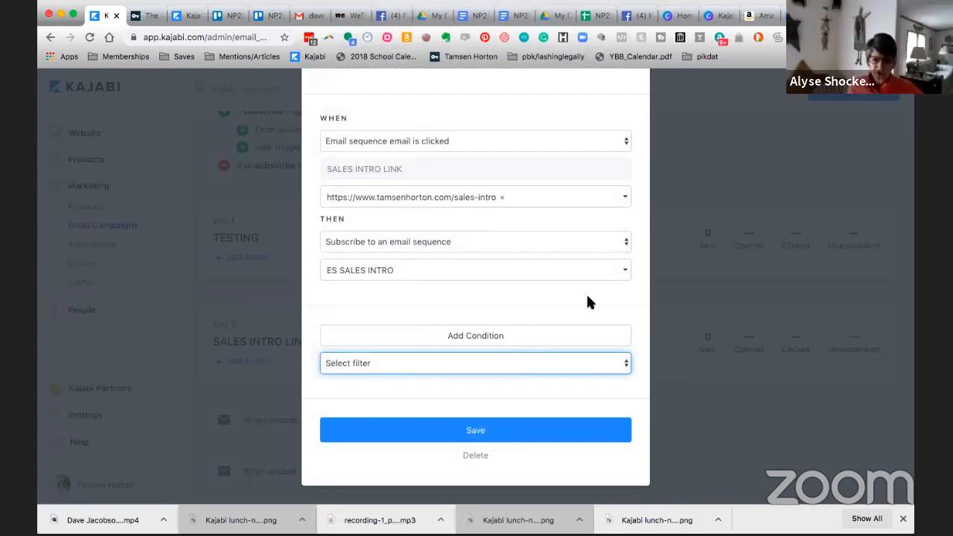
Reopen the condition's filter list and review the activity, form, product, offer and email sequence filters, leaving the filter unselected.
{"action": "left_click", "coordinate": [627, 366]}
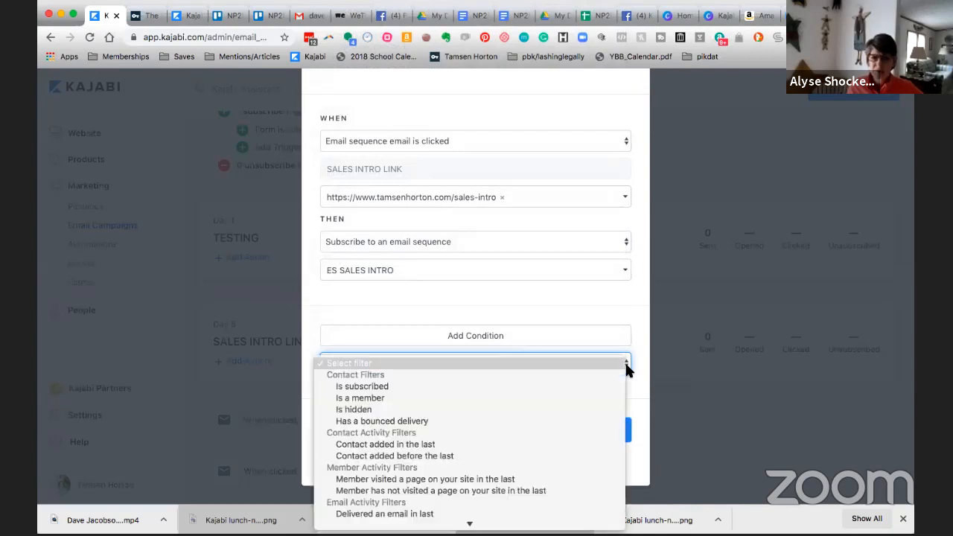
{"action": "scroll", "coordinate": [565, 365], "scroll_direction": "down", "scroll_amount": 3}
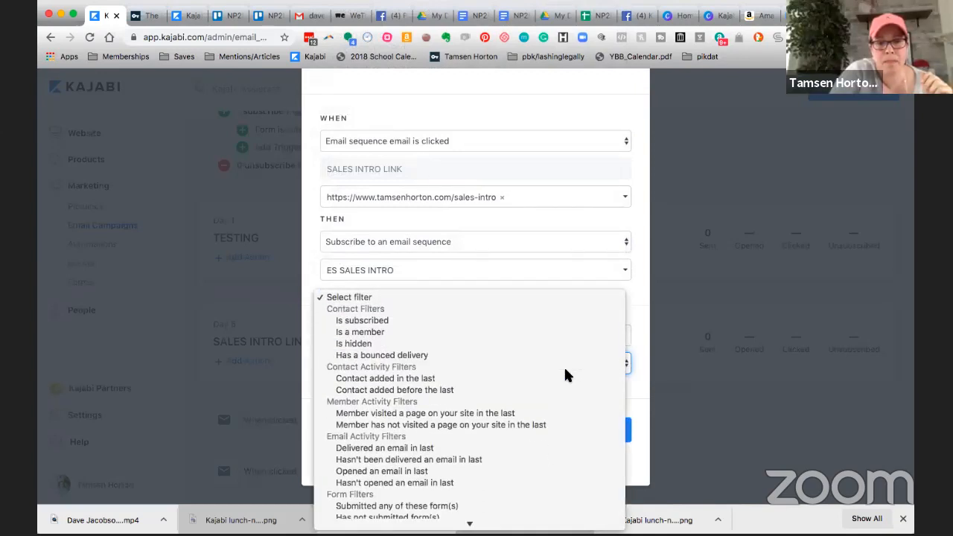
{"action": "scroll", "coordinate": [563, 365], "scroll_direction": "down", "scroll_amount": 2}
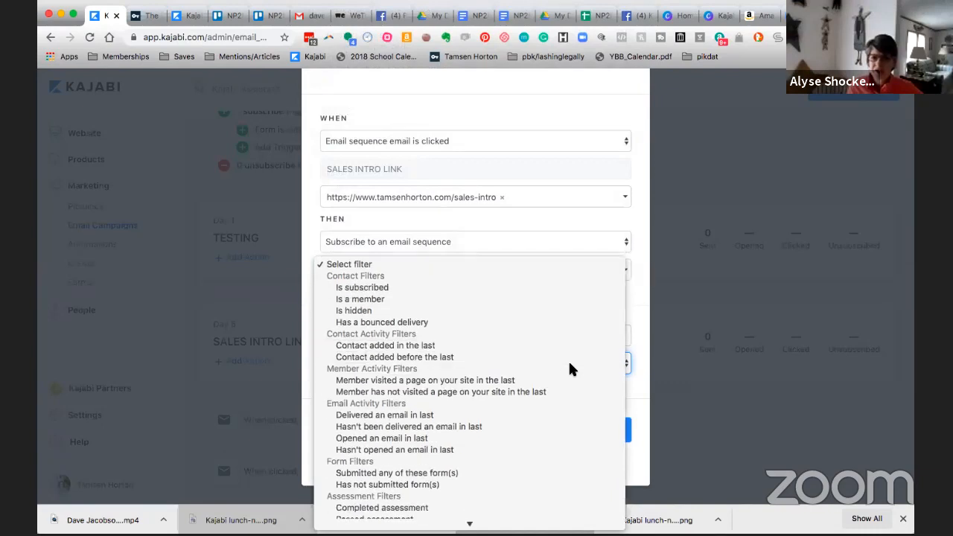
{"action": "scroll", "coordinate": [569, 365], "scroll_direction": "down", "scroll_amount": 4}
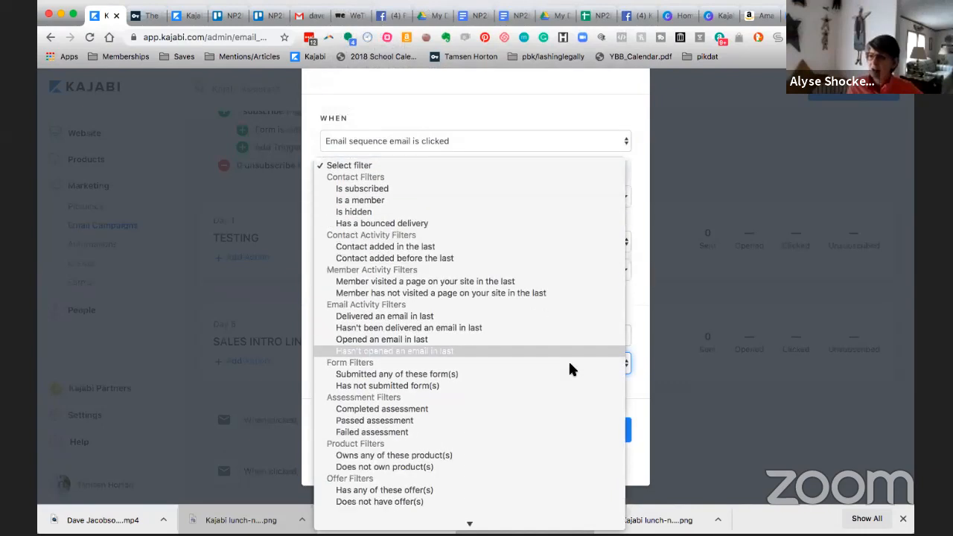
{"action": "scroll", "coordinate": [570, 368], "scroll_direction": "down", "scroll_amount": 2}
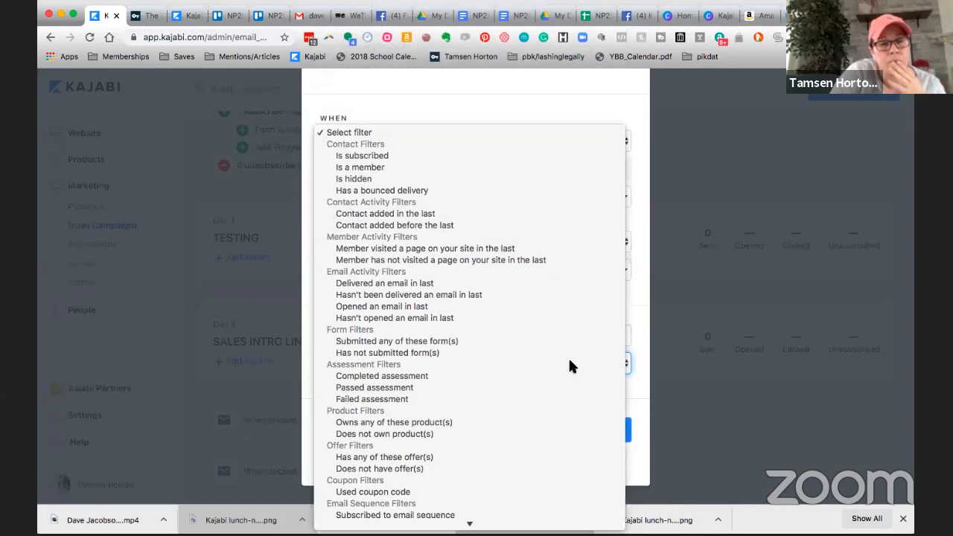
{"action": "scroll", "coordinate": [567, 356], "scroll_direction": "down", "scroll_amount": 2}
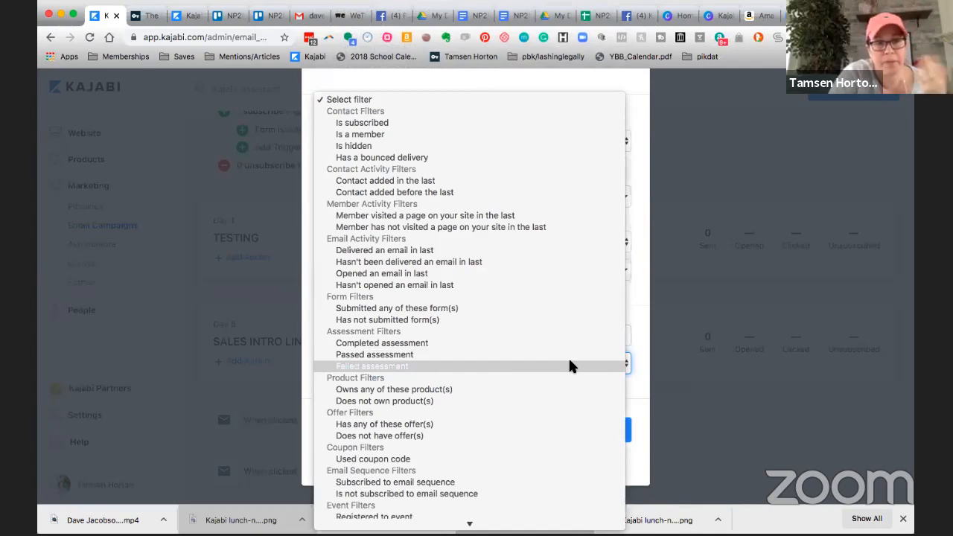
{"action": "left_click", "coordinate": [666, 294]}
{"action": "scroll", "coordinate": [547, 298], "scroll_direction": "up", "scroll_amount": 2}
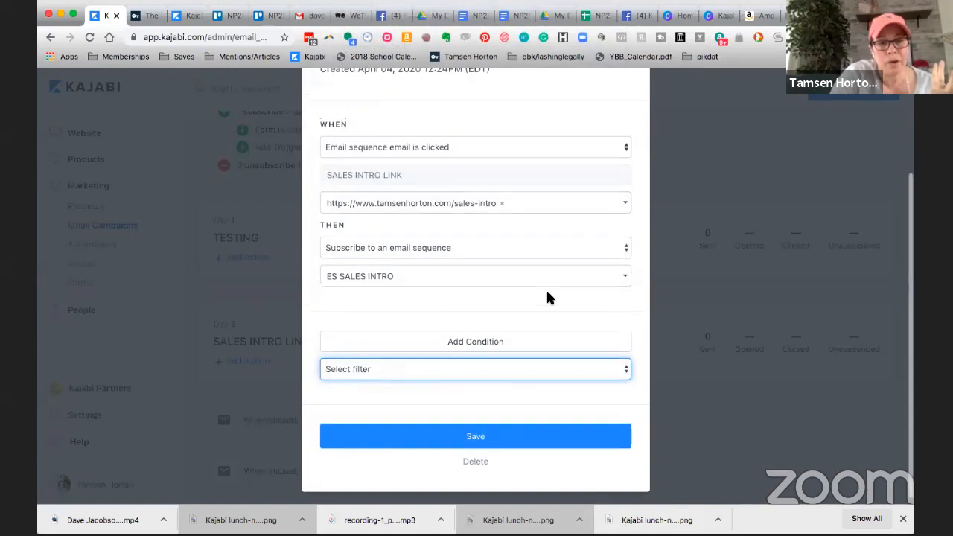
{"action": "scroll", "coordinate": [549, 298], "scroll_direction": "up", "scroll_amount": 2}
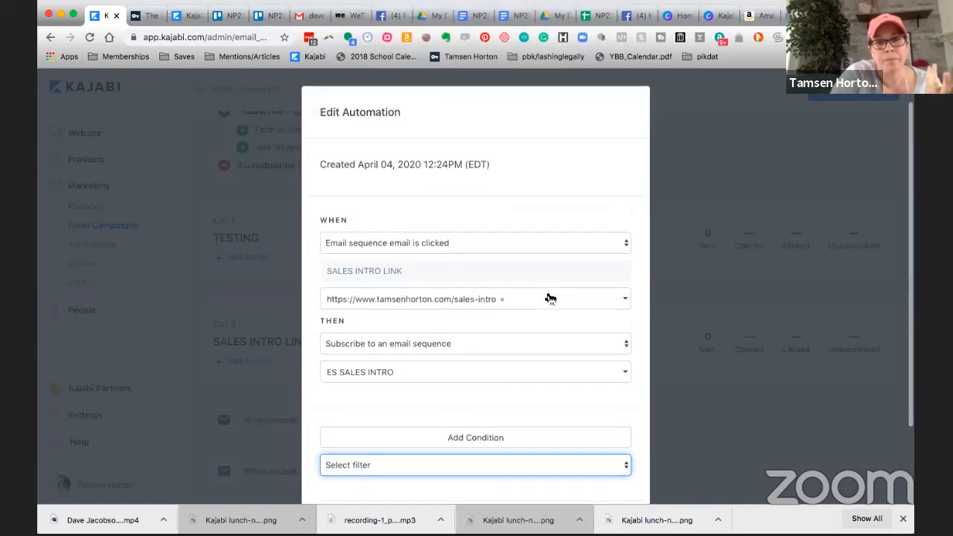
{"action": "scroll", "coordinate": [549, 299], "scroll_direction": "up", "scroll_amount": 1}
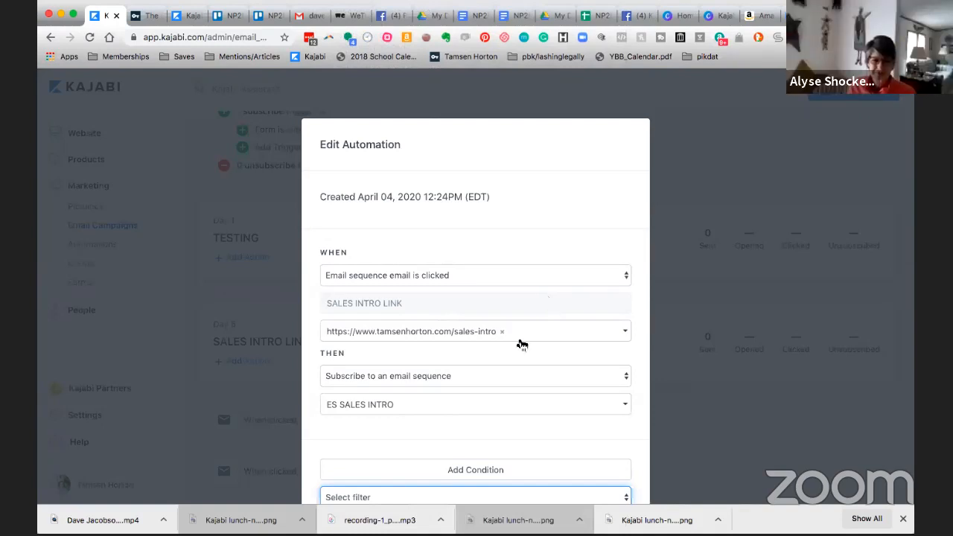
{"action": "scroll", "coordinate": [517, 340], "scroll_direction": "down", "scroll_amount": 3}
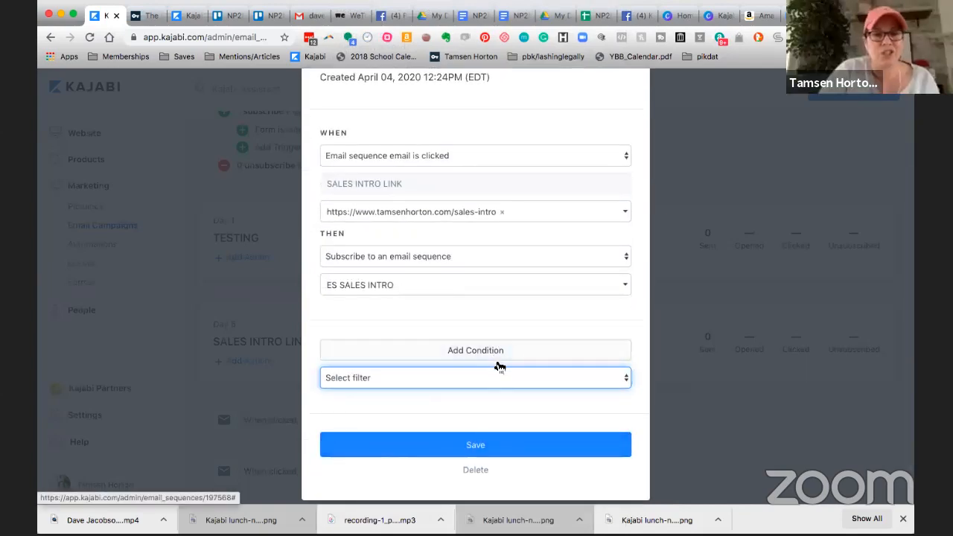